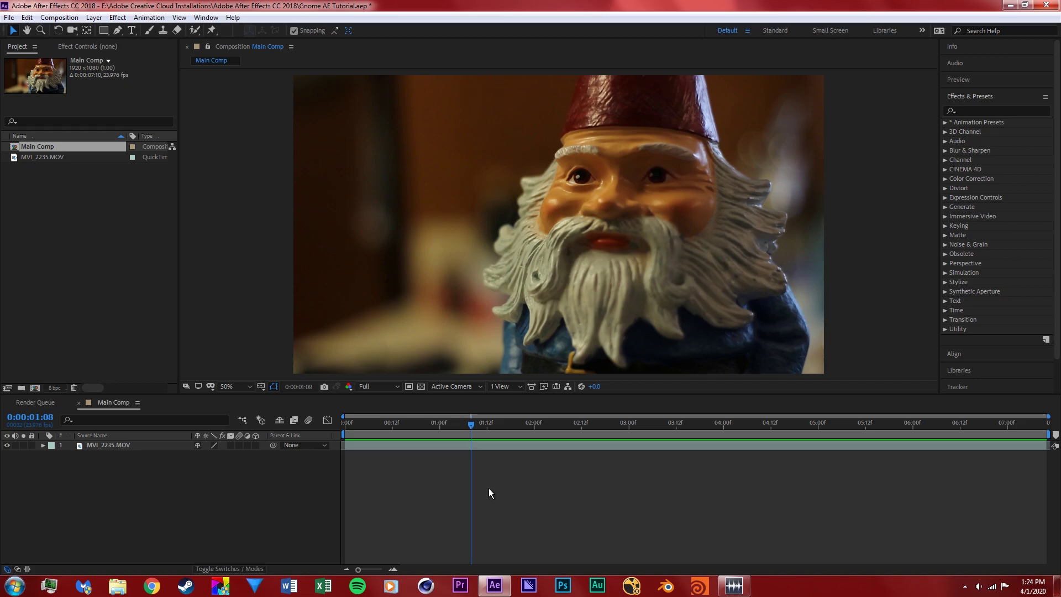
Move the current time to 0:00:01:07 in Main Comp and add a composition marker at that frame.
{"action": "left_click", "coordinate": [404, 450]}
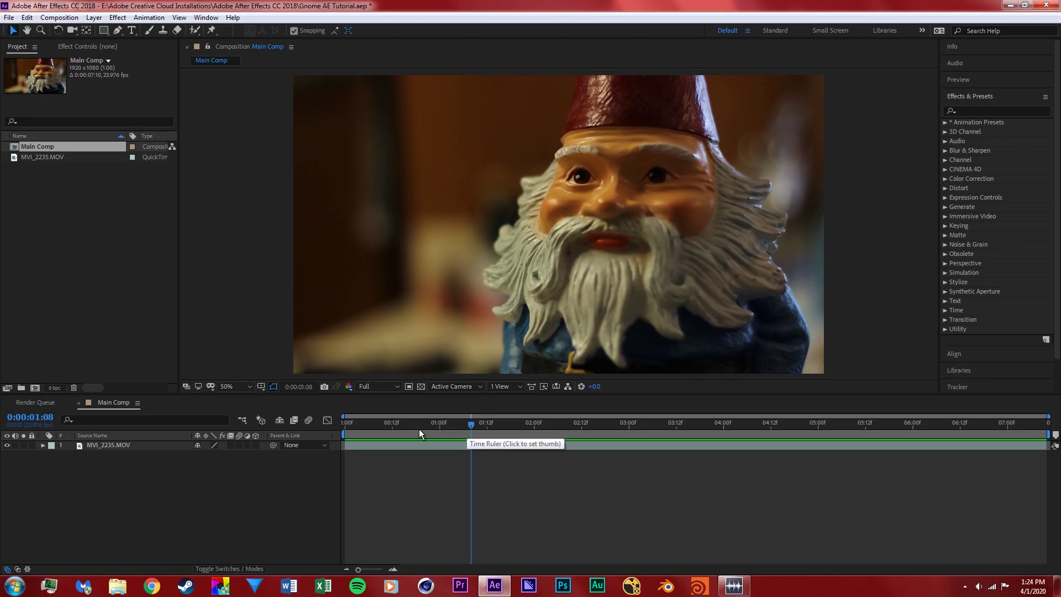
{"action": "left_click_drag", "start_coordinate": [357, 422], "coordinate": [479, 427]}
{"action": "left_click_drag", "start_coordinate": [403, 426], "coordinate": [469, 427]}
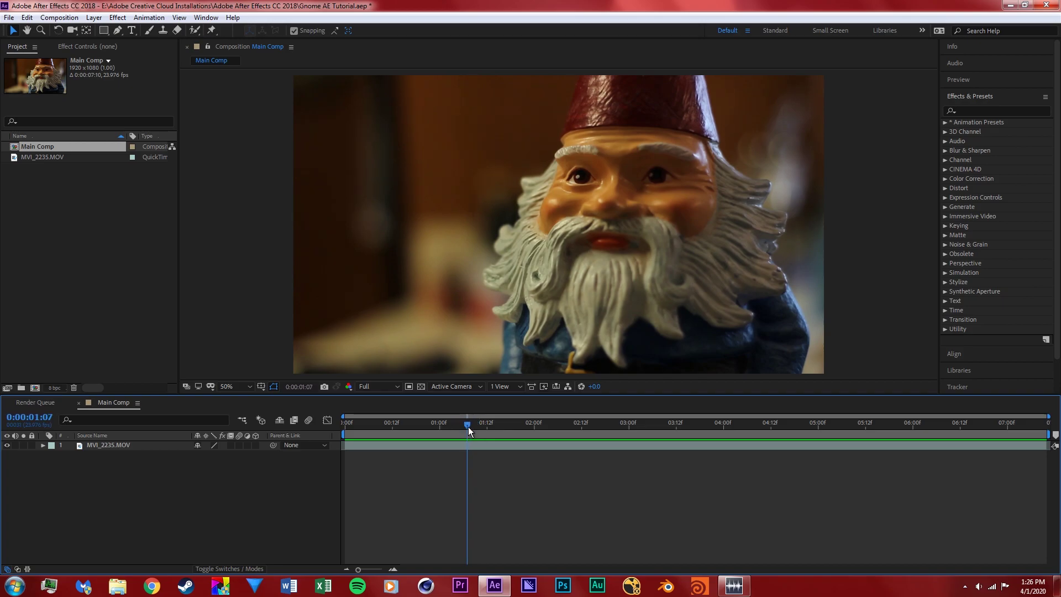
{"action": "left_click", "coordinate": [94, 18]}
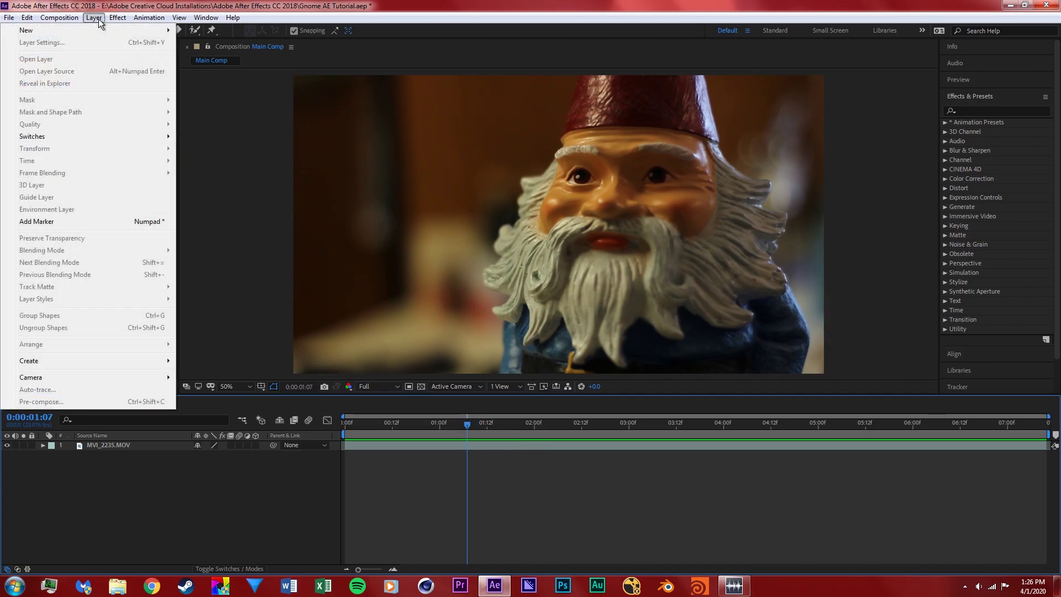
{"action": "left_click", "coordinate": [104, 222]}
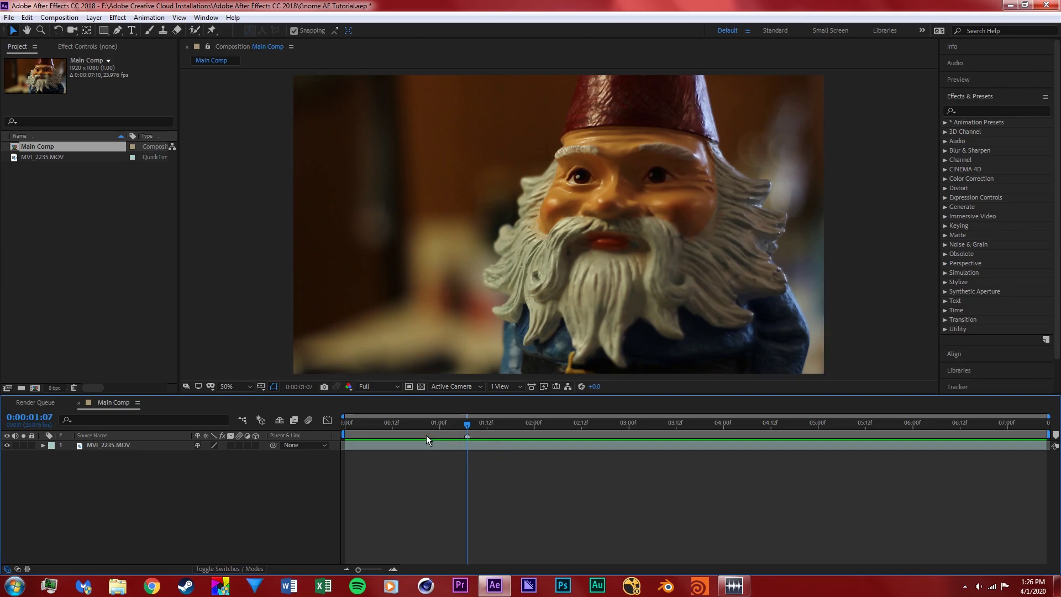
Create a 1920 × 1080 px solid in an orange skin tone sampled from the gnome's forehead.
{"action": "right_click", "coordinate": [496, 472]}
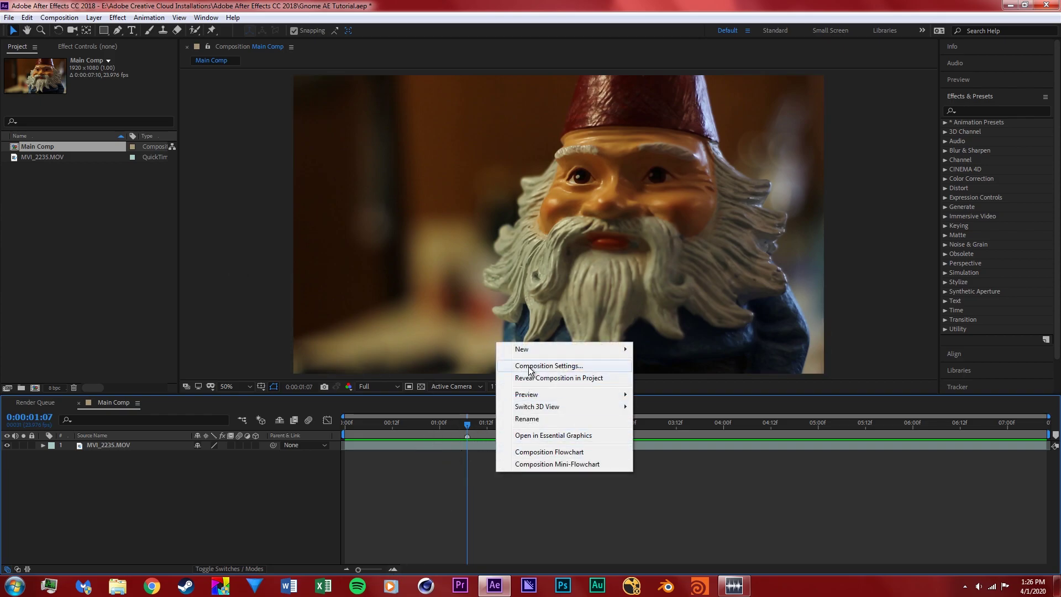
{"action": "mouse_move", "coordinate": [538, 351]}
{"action": "left_click", "coordinate": [398, 378]}
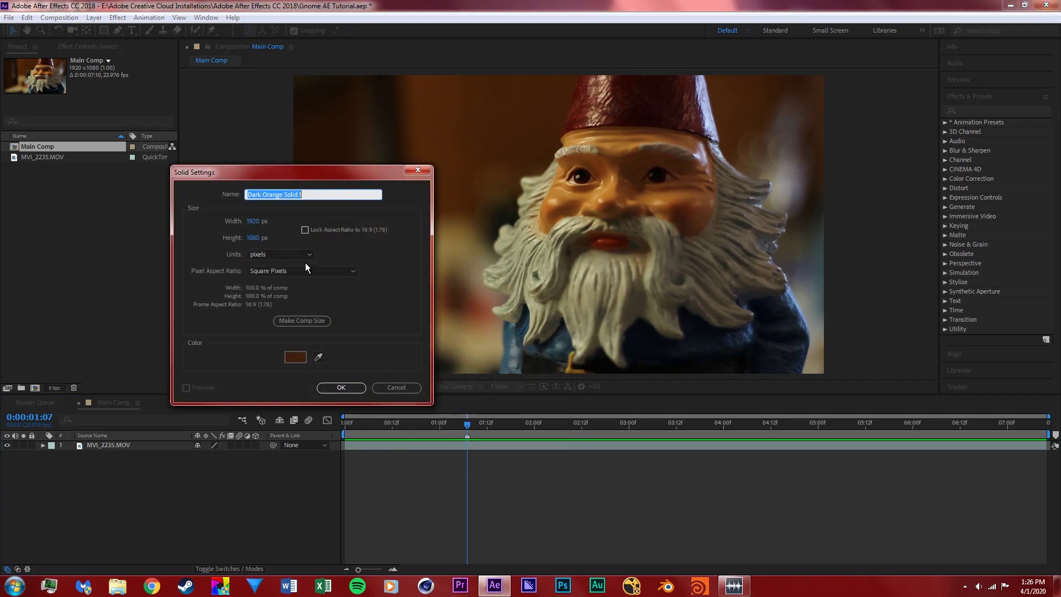
{"action": "left_click", "coordinate": [318, 357]}
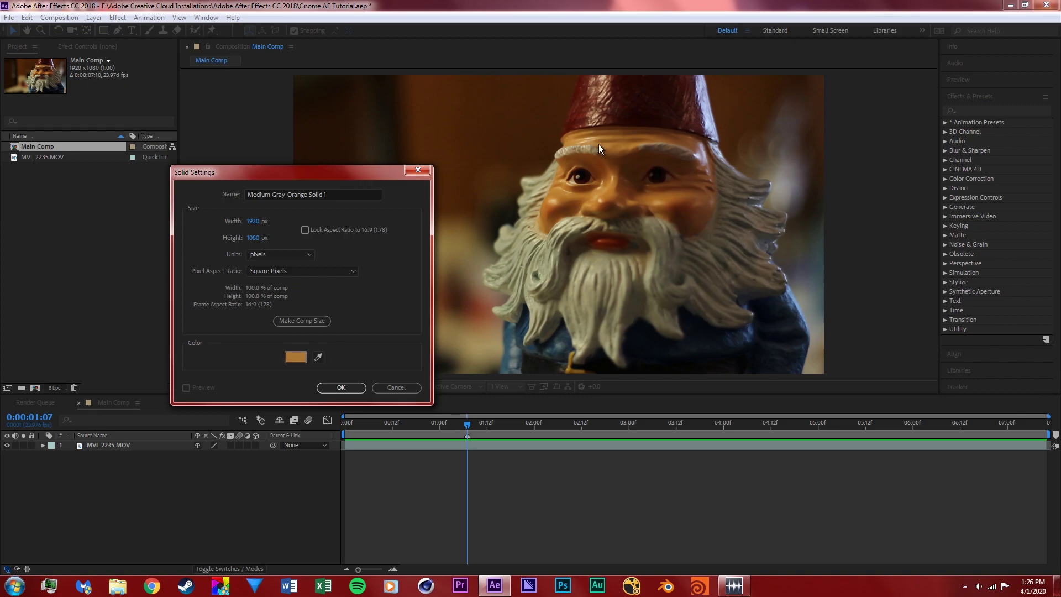
{"action": "left_click", "coordinate": [324, 387]}
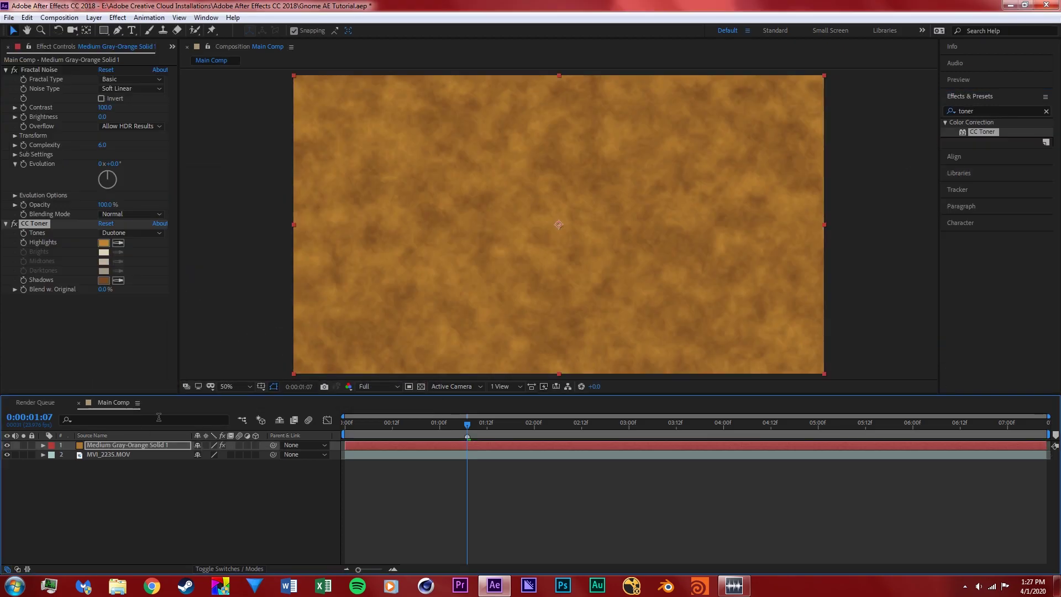
Set the Mask Feather of the orange solid's eyebrow mask to 27 pixels to blend its edges.
{"action": "left_click", "coordinate": [123, 447]}
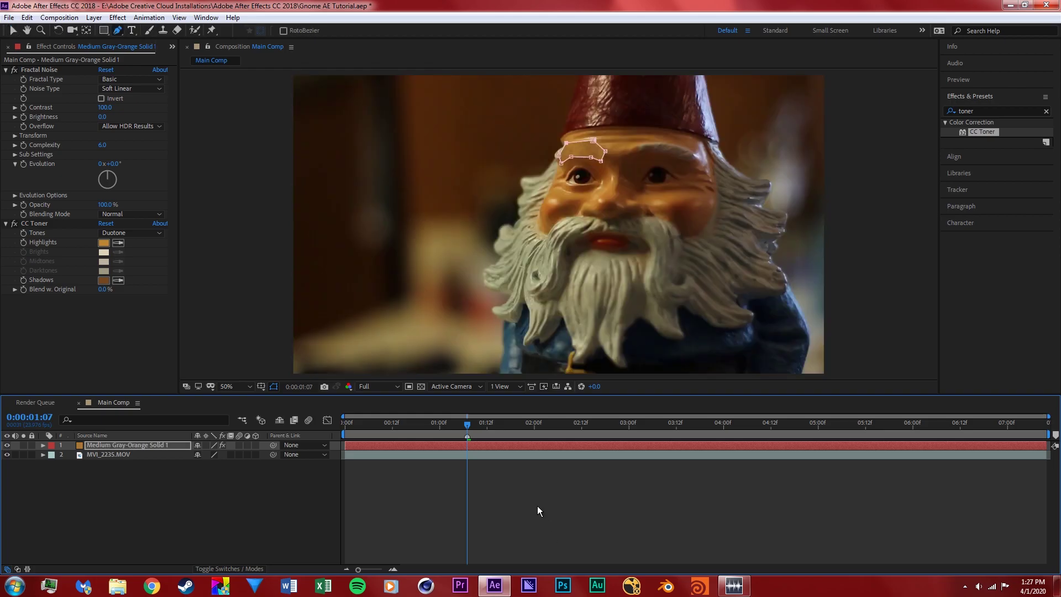
{"action": "left_click", "coordinate": [540, 509]}
{"action": "left_click", "coordinate": [43, 445]}
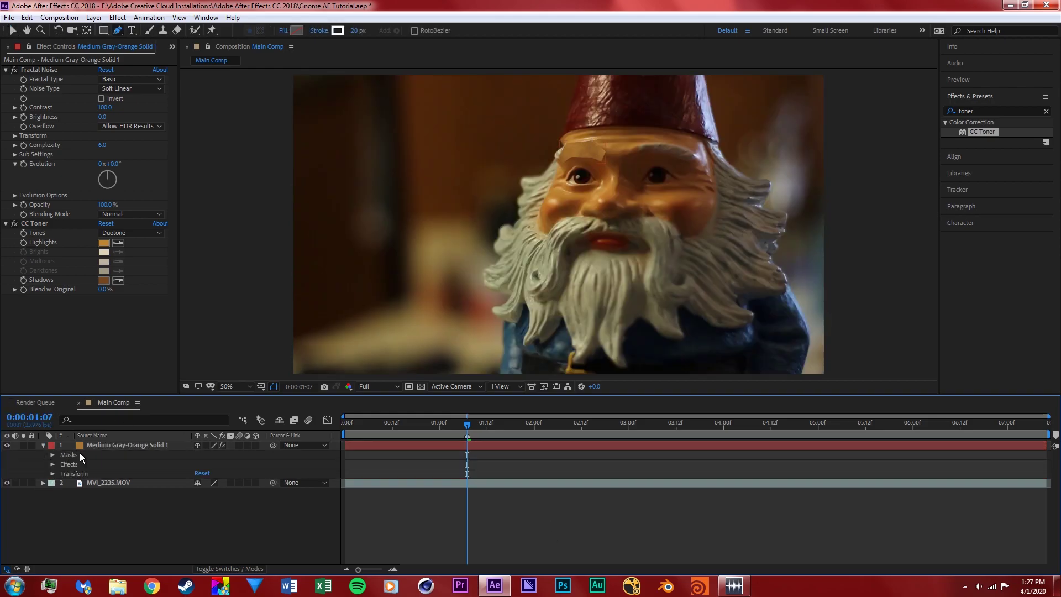
{"action": "left_click", "coordinate": [52, 455]}
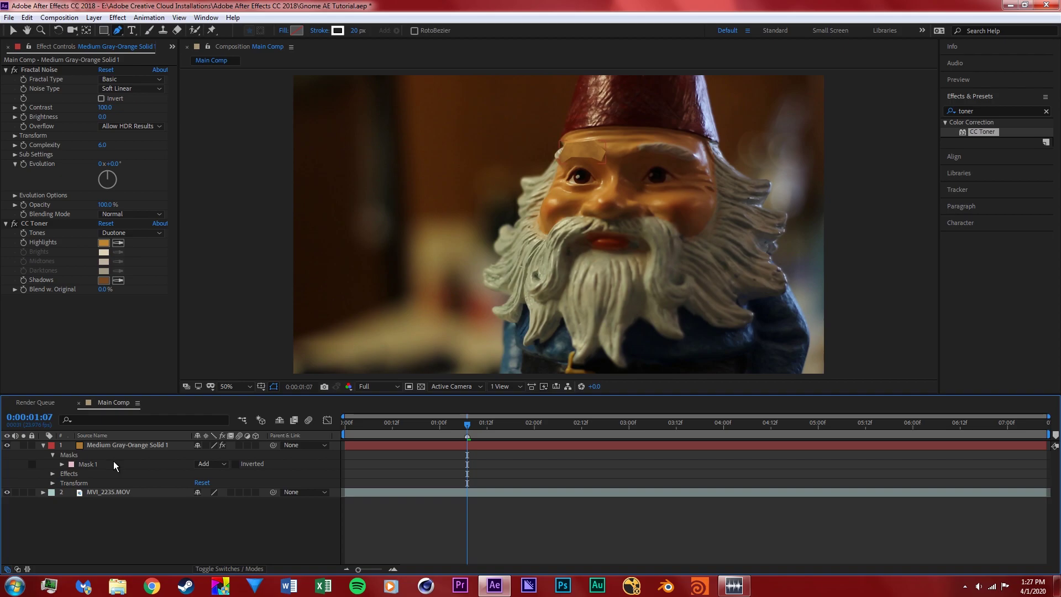
{"action": "left_click", "coordinate": [62, 464]}
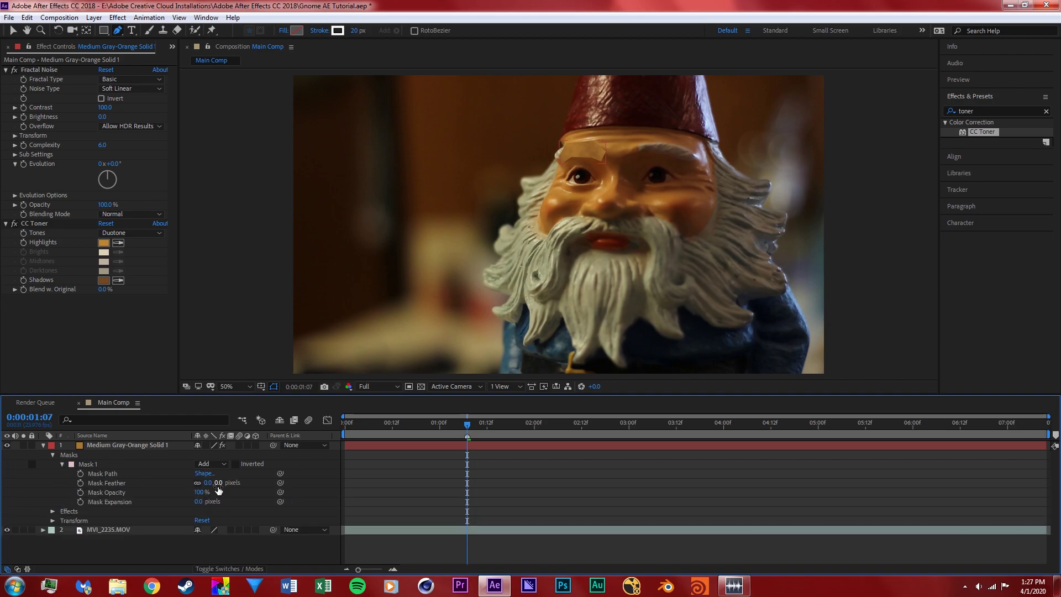
{"action": "left_click_drag", "start_coordinate": [216, 482], "coordinate": [234, 483]}
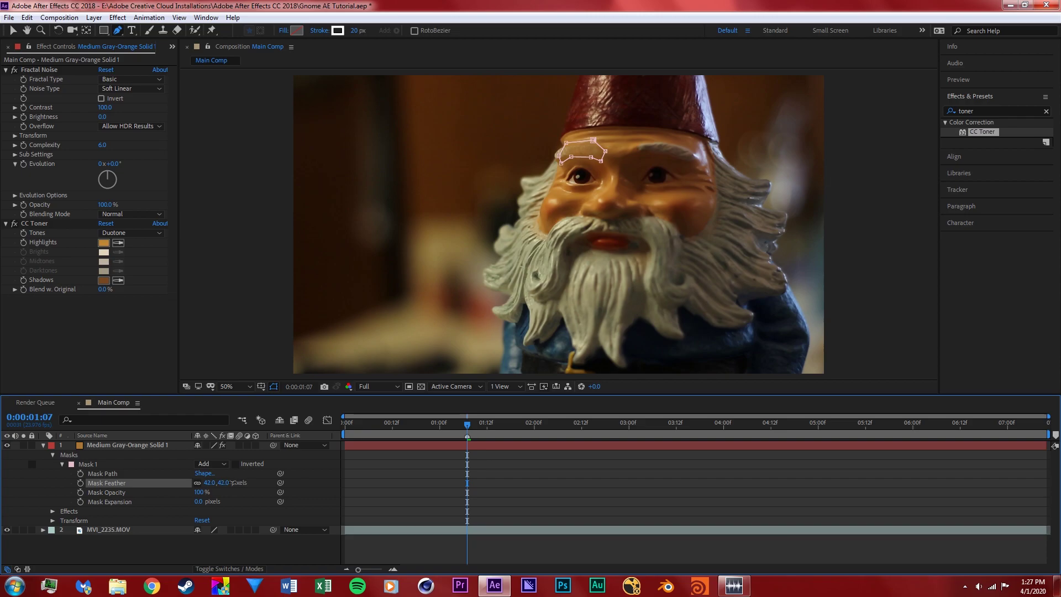
{"action": "left_click", "coordinate": [562, 484]}
Delete the masked orange solid covering the gnome's eyebrow.
{"action": "key", "text": "period"}
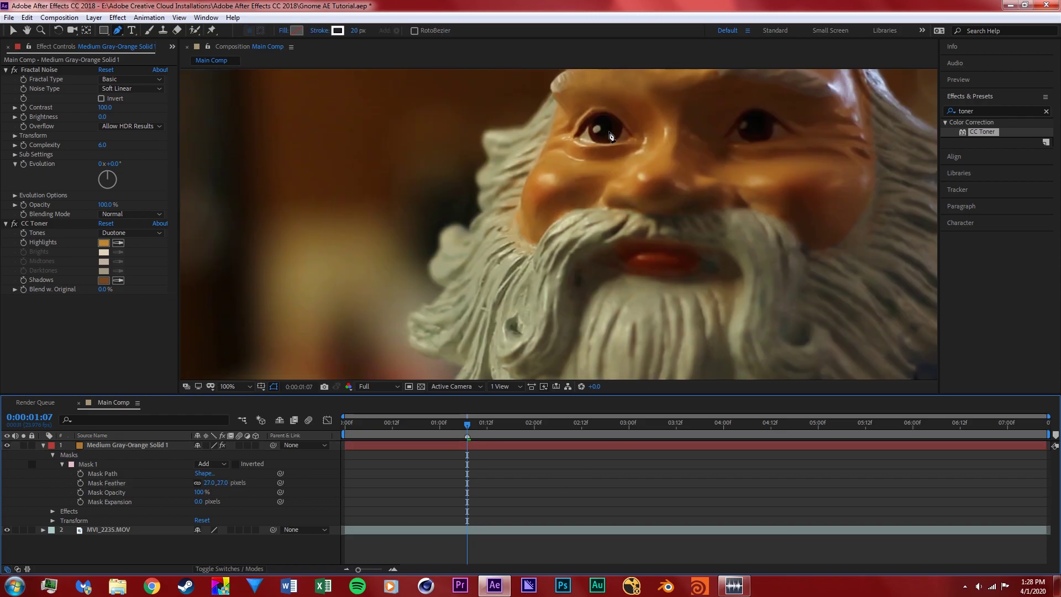
{"action": "left_click", "coordinate": [27, 30]}
{"action": "left_click_drag", "start_coordinate": [581, 141], "coordinate": [500, 235]}
{"action": "left_click", "coordinate": [13, 30]}
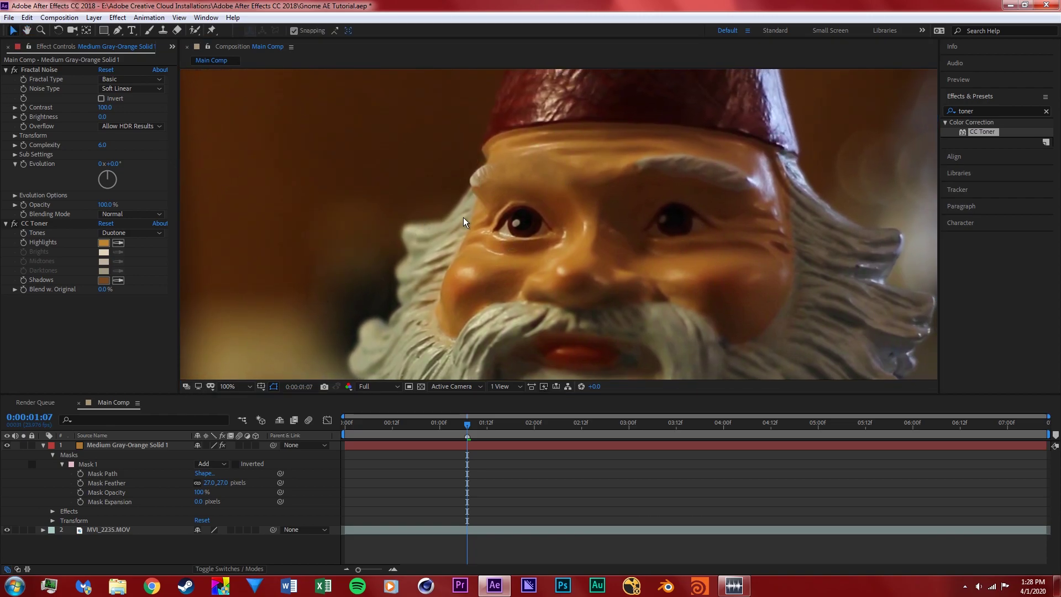
{"action": "left_click", "coordinate": [147, 447]}
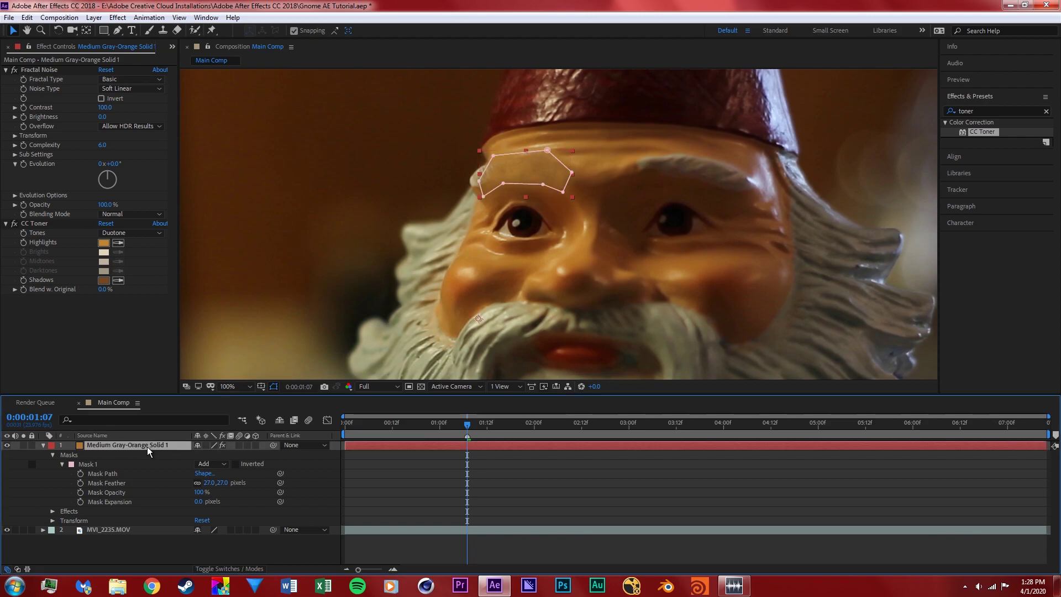
{"action": "key", "text": "Delete"}
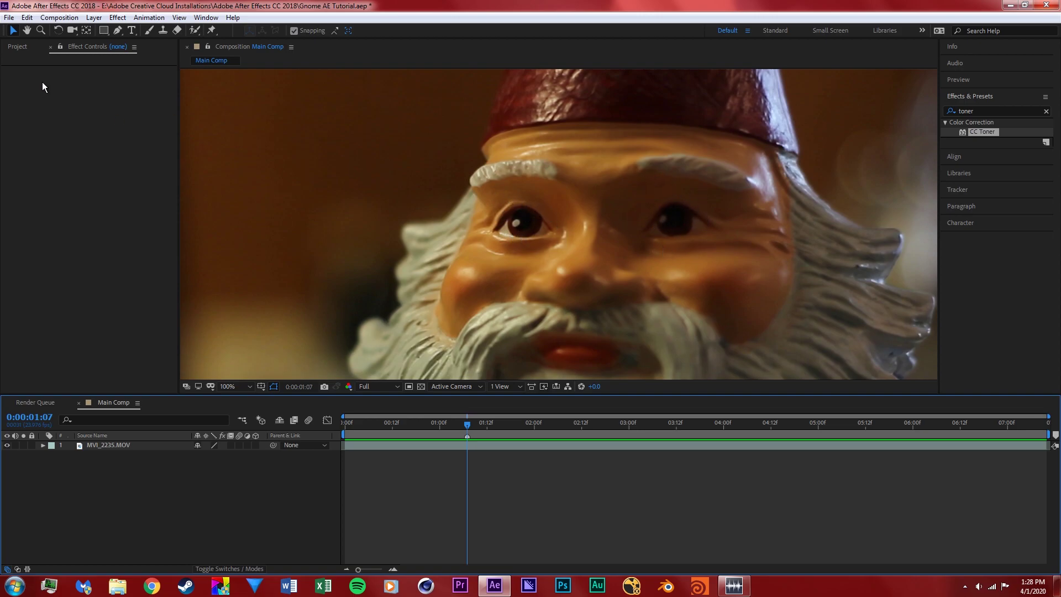
{"action": "left_click", "coordinate": [27, 31]}
{"action": "left_click_drag", "start_coordinate": [599, 308], "coordinate": [402, 255]}
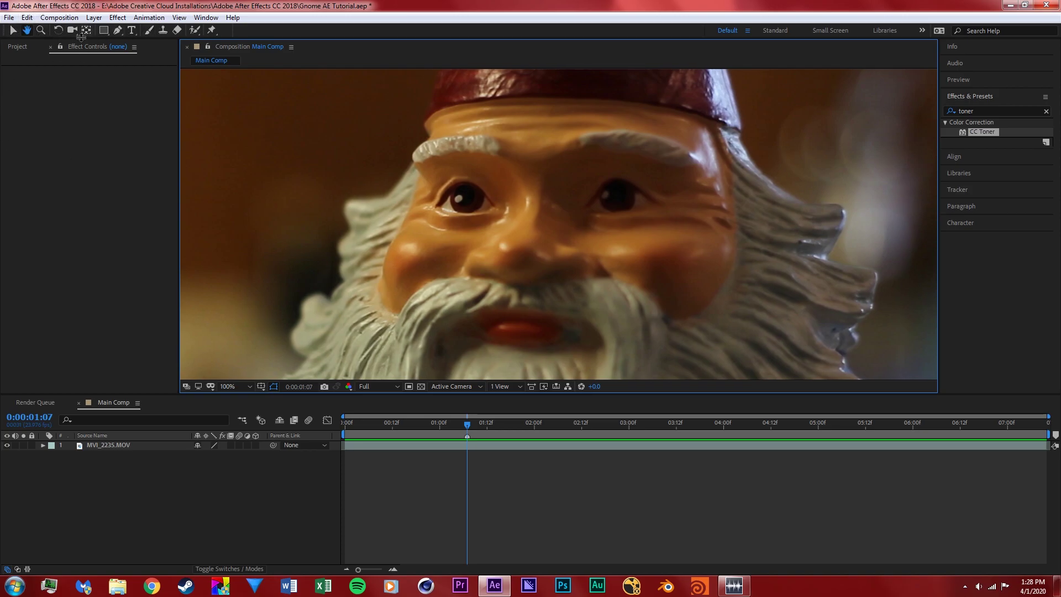
{"action": "left_click_drag", "start_coordinate": [407, 282], "coordinate": [431, 199]}
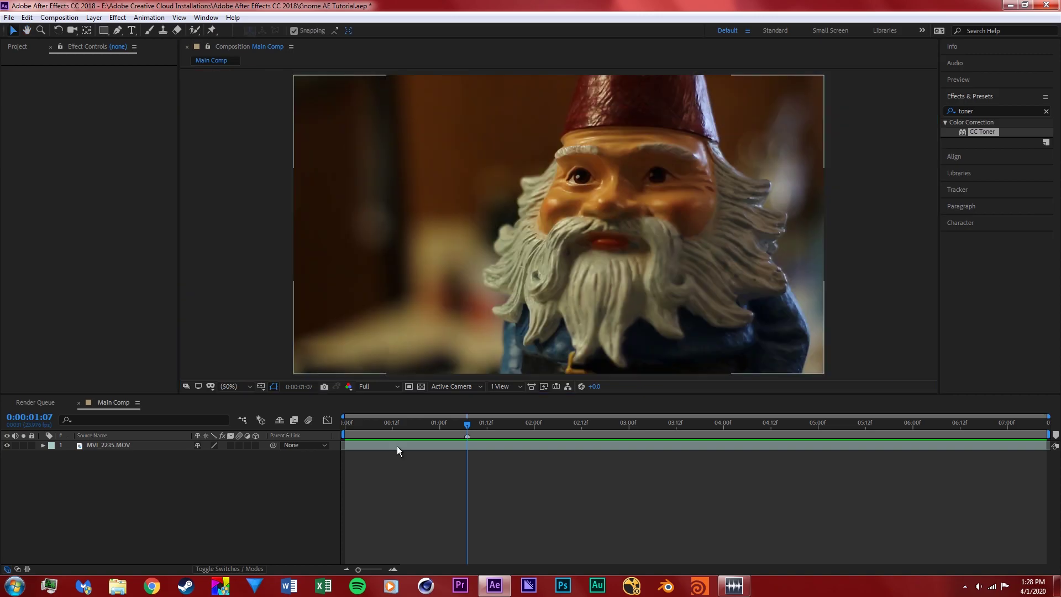
Open the MVI_2235.MOV layer in its own Layer viewer and widen that viewer beside the composition view.
{"action": "double_click", "coordinate": [397, 447]}
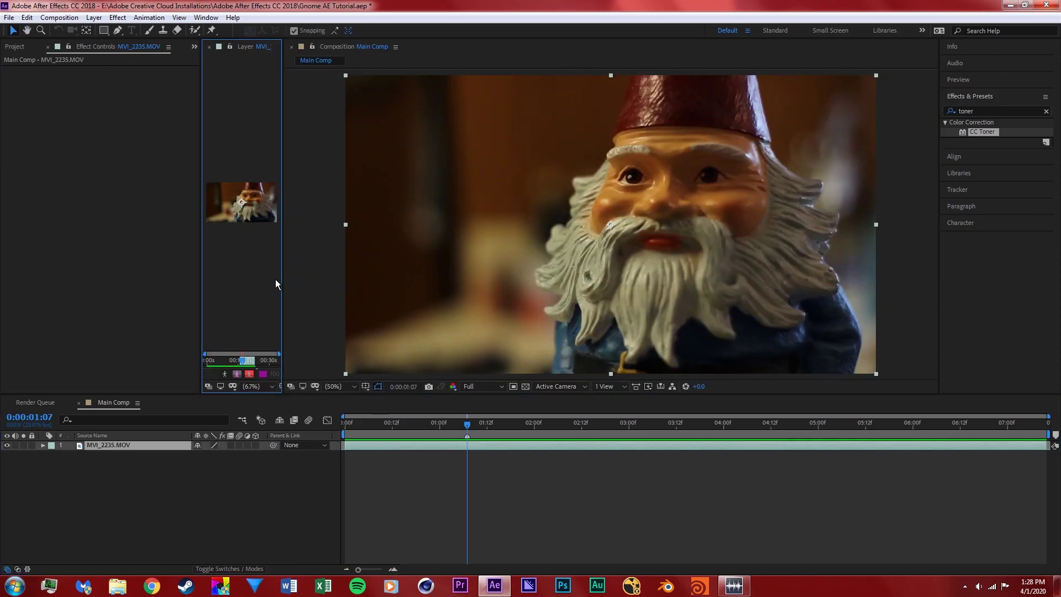
{"action": "left_click_drag", "start_coordinate": [283, 284], "coordinate": [589, 299]}
{"action": "scroll", "coordinate": [397, 176], "scroll_direction": "up", "scroll_amount": 3}
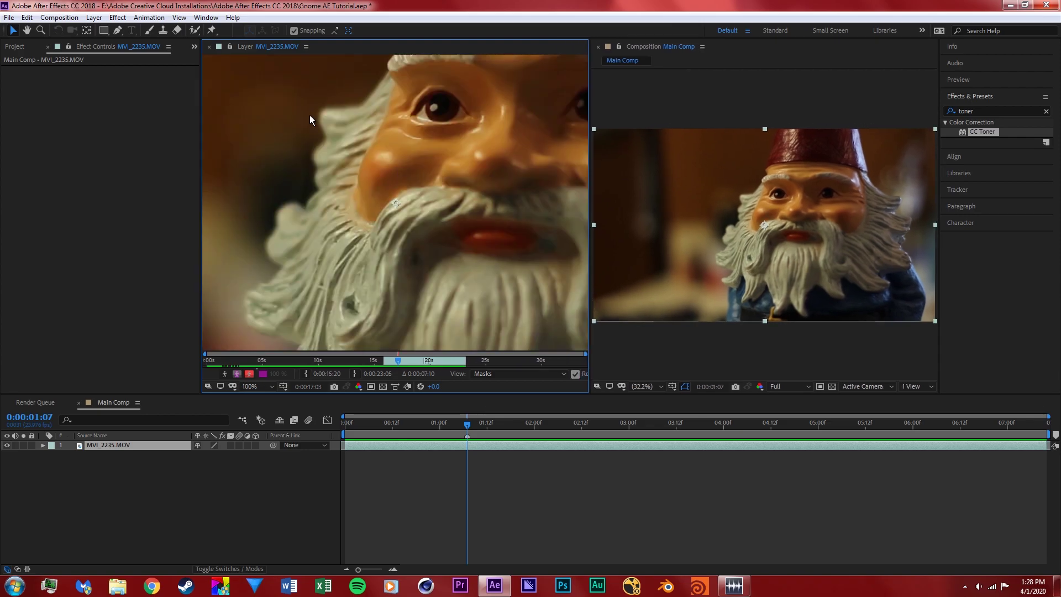
{"action": "left_click", "coordinate": [29, 30]}
{"action": "left_click_drag", "start_coordinate": [451, 165], "coordinate": [309, 221]}
{"action": "left_click", "coordinate": [14, 32]}
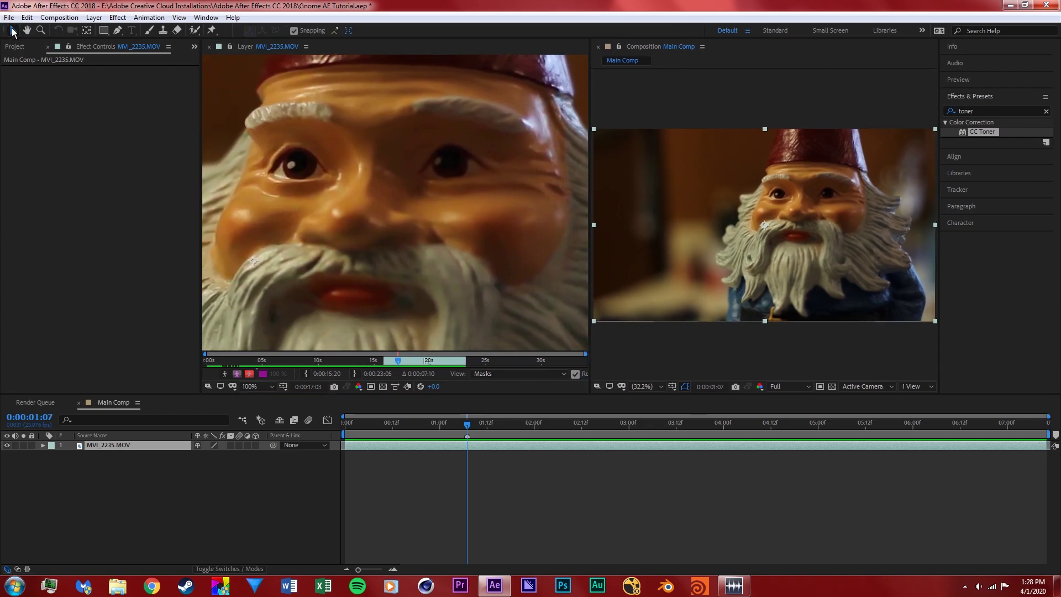
With the Clone Stamp tool, sample the eye white and paint it over the iris and pupil of the gnome's brighter eye.
{"action": "left_click", "coordinate": [163, 31]}
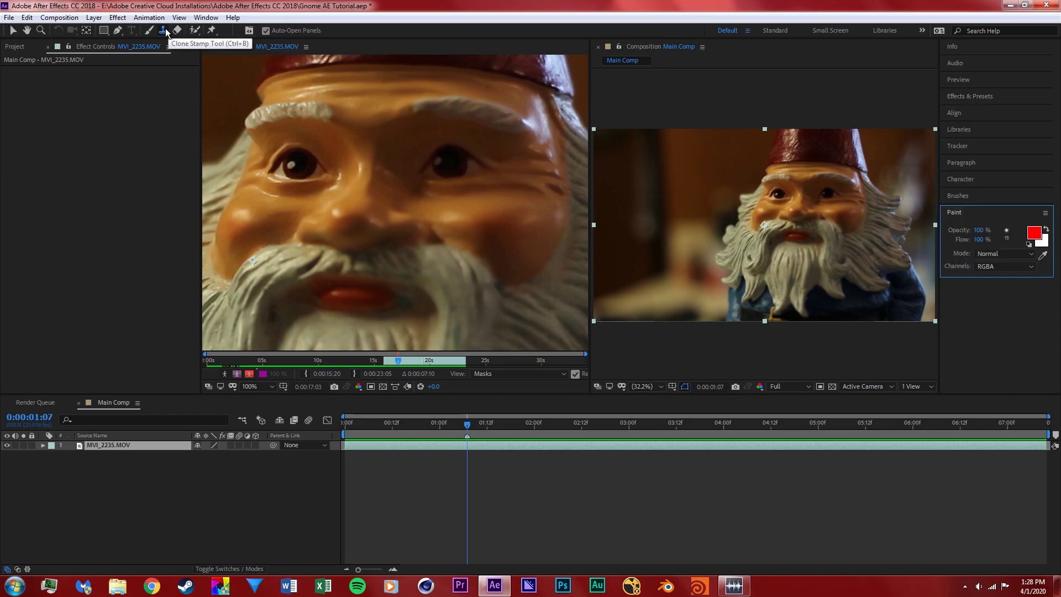
{"action": "mouse_move", "coordinate": [402, 182]}
{"action": "left_mouse_down"}
{"action": "mouse_move", "coordinate": [420, 182]}
{"action": "mouse_move", "coordinate": [411, 182]}
{"action": "left_mouse_up"}
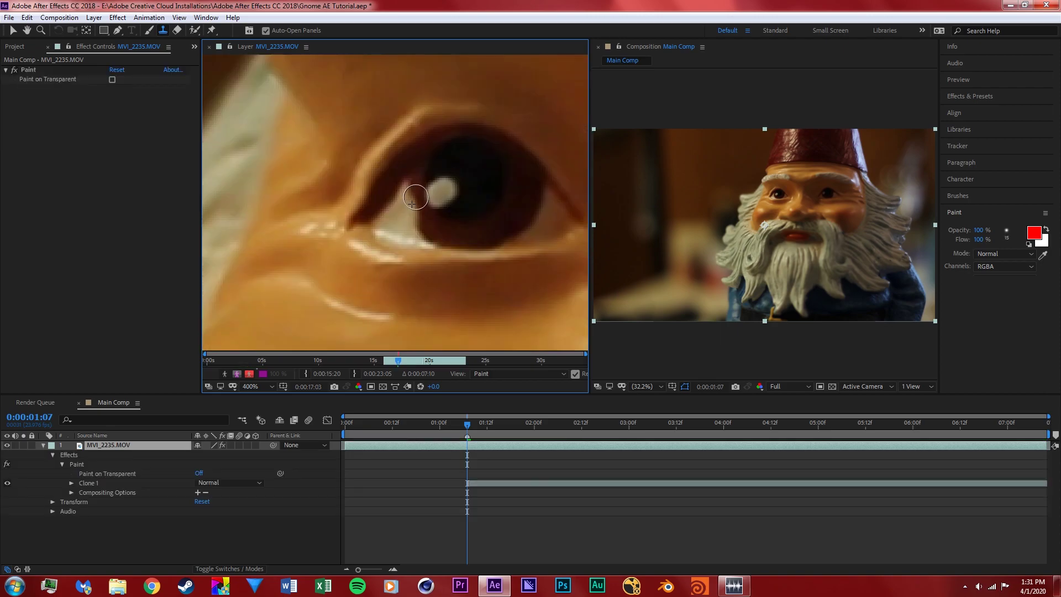
{"action": "mouse_move", "coordinate": [410, 199]}
{"action": "left_mouse_down"}
{"action": "mouse_move", "coordinate": [412, 223]}
{"action": "mouse_move", "coordinate": [428, 225]}
{"action": "mouse_move", "coordinate": [412, 229]}
{"action": "mouse_move", "coordinate": [447, 233]}
{"action": "mouse_move", "coordinate": [427, 233]}
{"action": "mouse_move", "coordinate": [420, 221]}
{"action": "mouse_move", "coordinate": [432, 212]}
{"action": "mouse_move", "coordinate": [412, 232]}
{"action": "mouse_move", "coordinate": [417, 193]}
{"action": "mouse_move", "coordinate": [406, 220]}
{"action": "mouse_move", "coordinate": [428, 169]}
{"action": "mouse_move", "coordinate": [418, 214]}
{"action": "mouse_move", "coordinate": [410, 208]}
{"action": "mouse_move", "coordinate": [440, 175]}
{"action": "left_mouse_up"}
{"action": "mouse_move", "coordinate": [419, 217]}
{"action": "left_mouse_down"}
{"action": "mouse_move", "coordinate": [464, 225]}
{"action": "mouse_move", "coordinate": [432, 223]}
{"action": "mouse_move", "coordinate": [424, 209]}
{"action": "mouse_move", "coordinate": [464, 213]}
{"action": "mouse_move", "coordinate": [405, 213]}
{"action": "left_mouse_up"}
{"action": "left_click", "coordinate": [444, 196]}
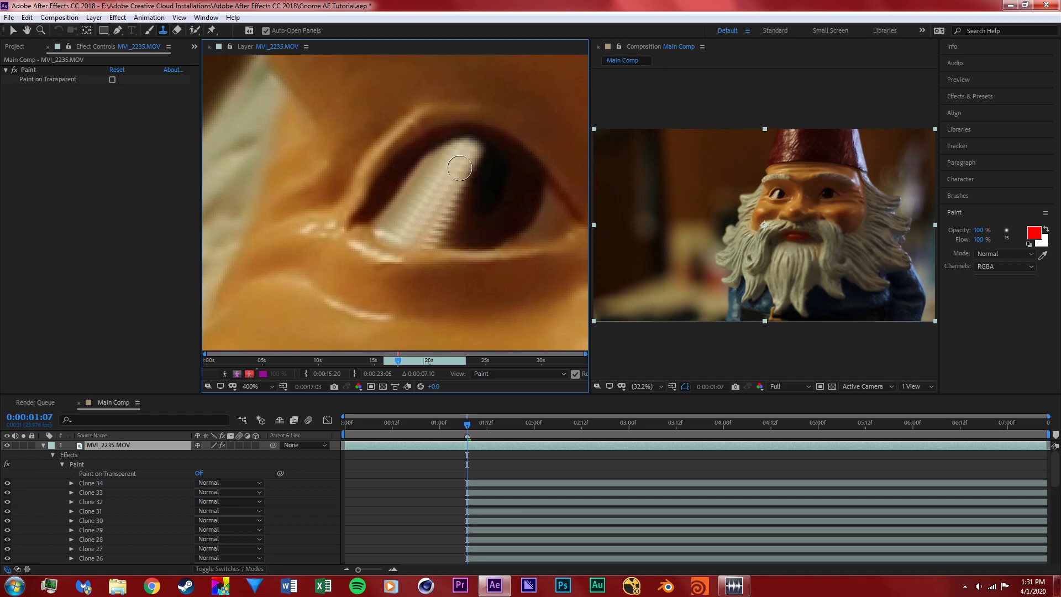
{"action": "left_click", "coordinate": [476, 150]}
{"action": "left_click", "coordinate": [458, 153], "text": "alt"}
{"action": "left_click", "coordinate": [474, 153]}
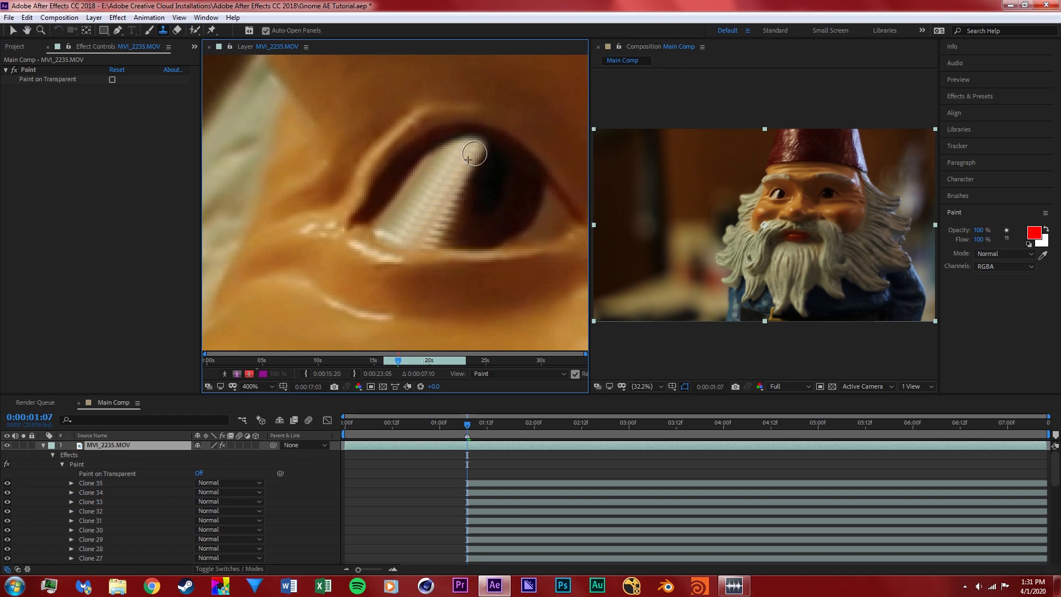
{"action": "left_click", "coordinate": [466, 155], "text": "alt"}
{"action": "left_click", "coordinate": [476, 162]}
{"action": "left_click", "coordinate": [481, 154]}
{"action": "left_click", "coordinate": [488, 158]}
{"action": "left_click", "coordinate": [458, 156], "text": "alt"}
{"action": "left_click", "coordinate": [481, 161]}
{"action": "left_click", "coordinate": [489, 160]}
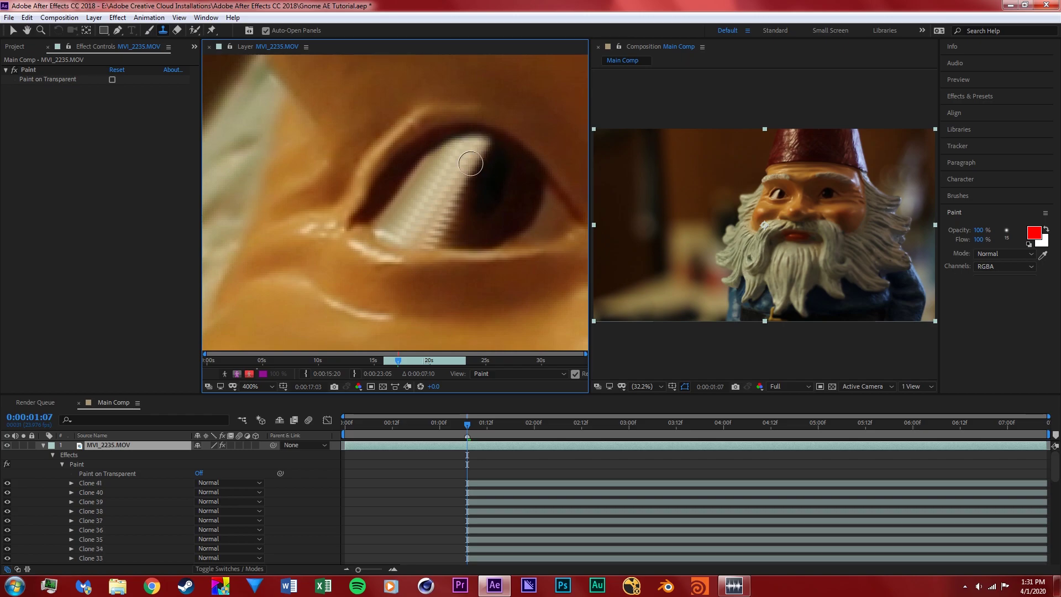
{"action": "left_click", "coordinate": [494, 160]}
{"action": "left_click", "coordinate": [458, 160], "text": "alt"}
{"action": "left_click", "coordinate": [487, 166]}
{"action": "left_click", "coordinate": [467, 161]}
{"action": "left_click", "coordinate": [471, 183]}
{"action": "left_click", "coordinate": [481, 189]}
{"action": "left_click", "coordinate": [496, 181]}
{"action": "left_click", "coordinate": [471, 205]}
{"action": "left_click", "coordinate": [495, 194]}
{"action": "left_click", "coordinate": [505, 188]}
{"action": "left_click", "coordinate": [487, 212]}
{"action": "left_click", "coordinate": [426, 206], "text": "alt"}
{"action": "left_click", "coordinate": [499, 230]}
{"action": "left_click", "coordinate": [511, 240]}
{"action": "left_click", "coordinate": [500, 218]}
{"action": "left_click", "coordinate": [513, 209]}
{"action": "left_click", "coordinate": [509, 195]}
{"action": "left_click", "coordinate": [501, 179]}
{"action": "left_click", "coordinate": [496, 164]}
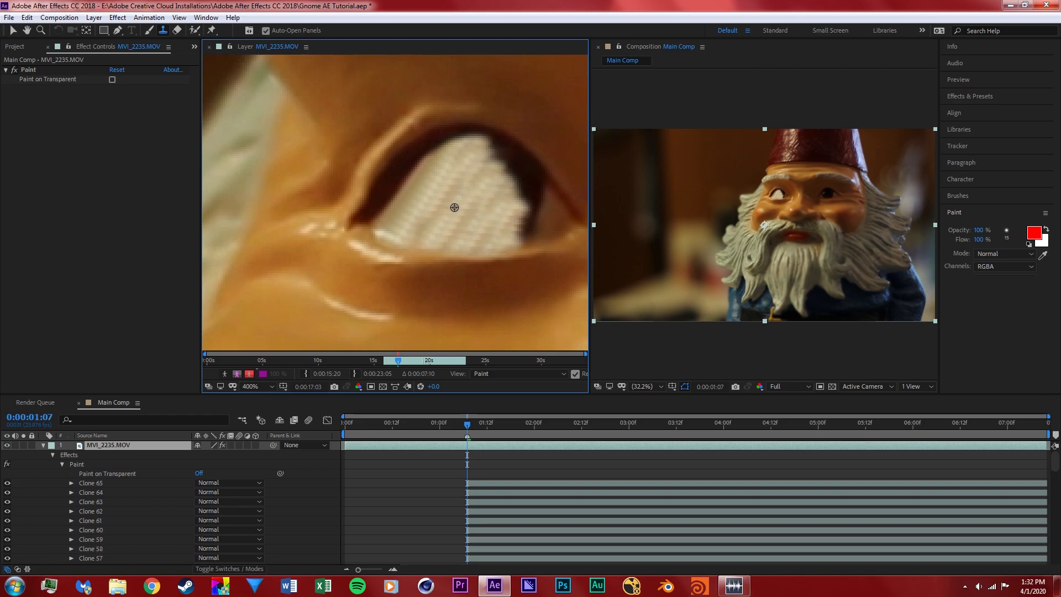
Resample the eye white and clone it over the remaining dark iris edge near the brighter eye's inner corner.
{"action": "left_click", "coordinate": [455, 207], "text": "alt"}
{"action": "left_click", "coordinate": [519, 214]}
{"action": "left_click", "coordinate": [531, 224]}
{"action": "left_click", "coordinate": [542, 229]}
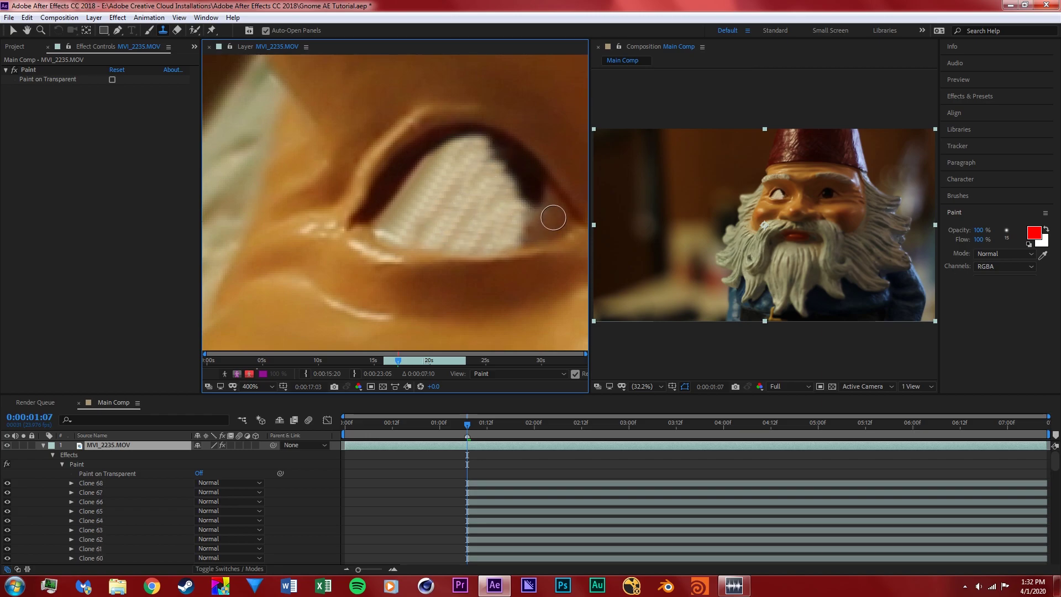
{"action": "left_click", "coordinate": [553, 220], "text": "alt"}
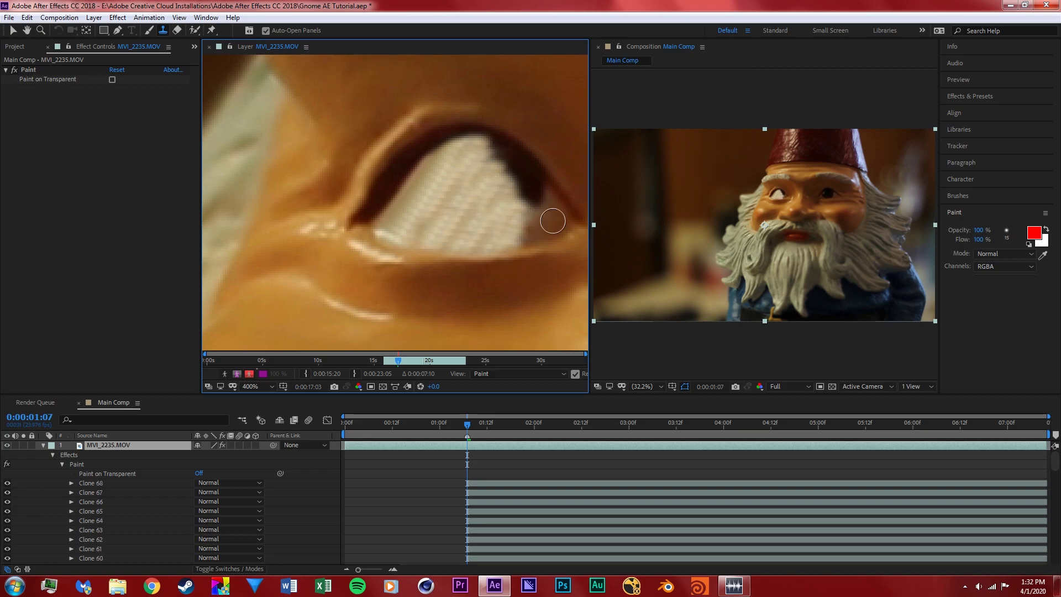
{"action": "left_click", "coordinate": [522, 232]}
{"action": "left_click", "coordinate": [545, 219]}
{"action": "mouse_move", "coordinate": [530, 214]}
{"action": "left_mouse_down"}
{"action": "mouse_move", "coordinate": [550, 202]}
{"action": "mouse_move", "coordinate": [532, 205]}
{"action": "left_mouse_up"}
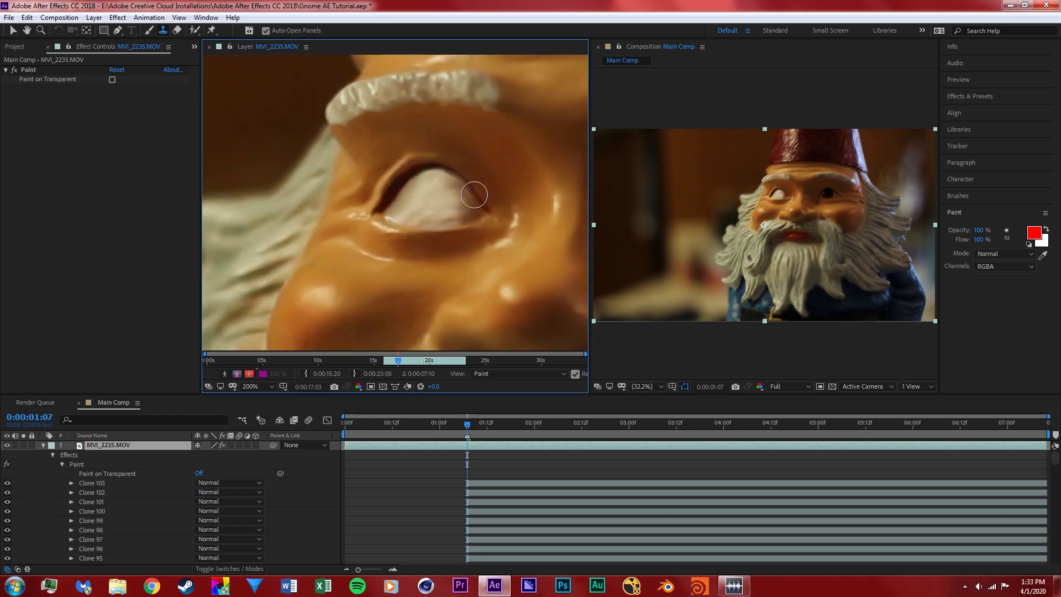
With the Clone Stamp tool, sample the eye white of the gnome's shaded eye and paint it over the iris and pupil.
{"action": "scroll", "coordinate": [514, 199], "scroll_direction": "down", "scroll_amount": 2}
{"action": "scroll", "coordinate": [514, 219], "scroll_direction": "up", "scroll_amount": 1}
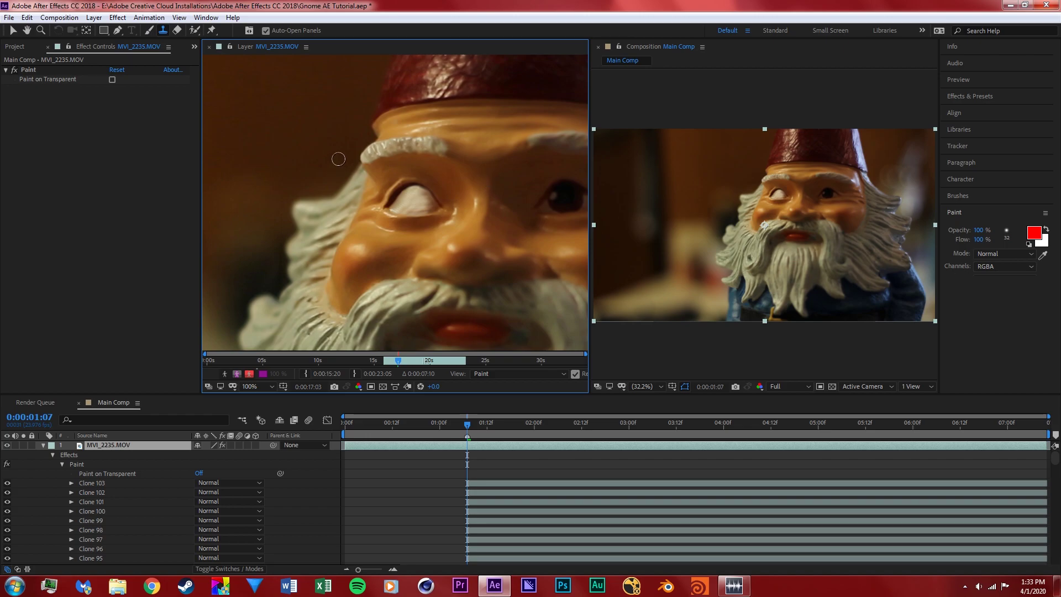
{"action": "left_click", "coordinate": [27, 30]}
{"action": "mouse_move", "coordinate": [449, 209]}
{"action": "left_mouse_down"}
{"action": "mouse_move", "coordinate": [434, 193]}
{"action": "mouse_move", "coordinate": [360, 179]}
{"action": "mouse_move", "coordinate": [410, 201]}
{"action": "mouse_move", "coordinate": [403, 189]}
{"action": "mouse_move", "coordinate": [450, 253]}
{"action": "mouse_move", "coordinate": [433, 211]}
{"action": "mouse_move", "coordinate": [415, 208]}
{"action": "left_mouse_up"}
{"action": "left_click_drag", "start_coordinate": [517, 237], "coordinate": [479, 229]}
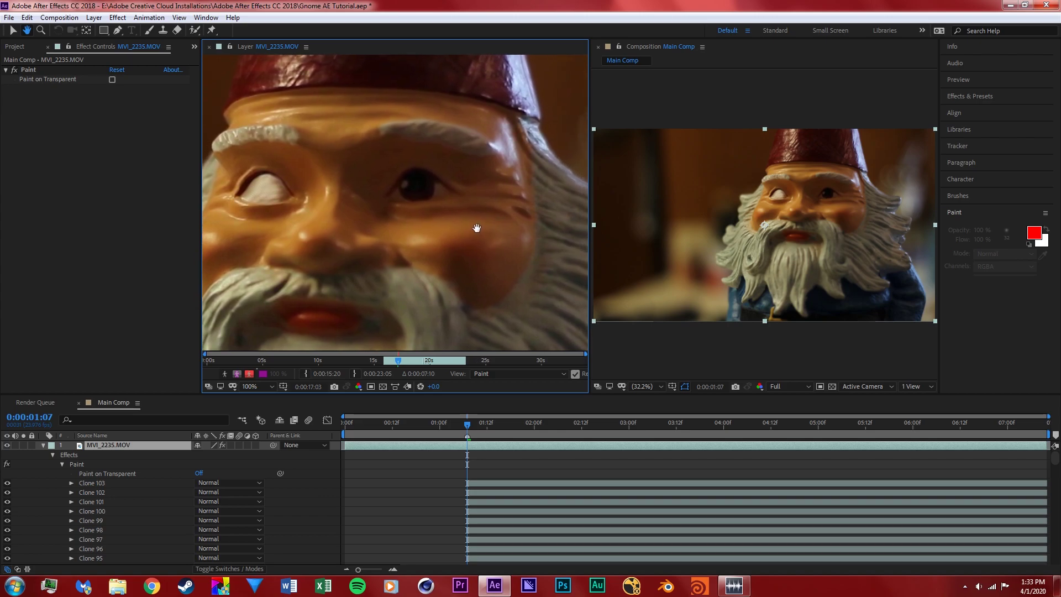
{"action": "scroll", "coordinate": [414, 196], "scroll_direction": "up", "scroll_amount": 4}
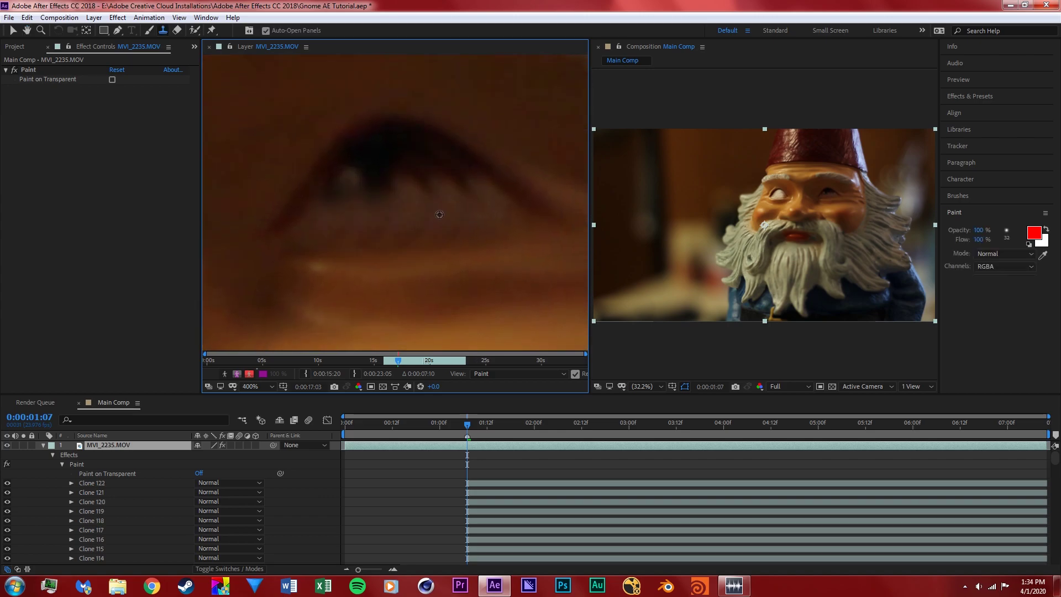
{"action": "left_click", "coordinate": [439, 214], "text": "alt"}
{"action": "left_click", "coordinate": [417, 190]}
{"action": "left_click", "coordinate": [335, 201]}
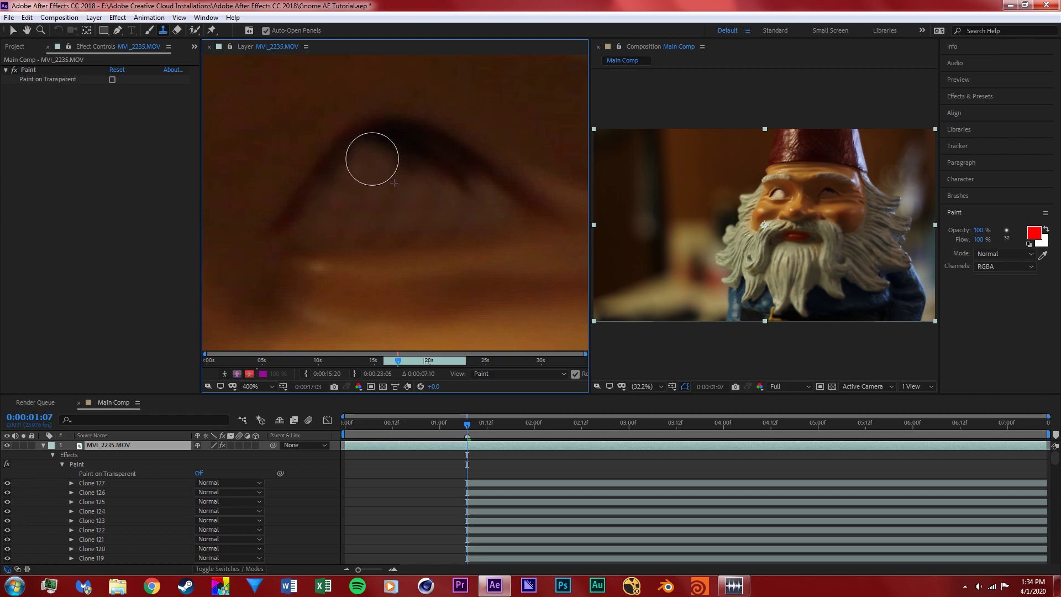
{"action": "left_click", "coordinate": [443, 185]}
{"action": "left_click", "coordinate": [465, 192]}
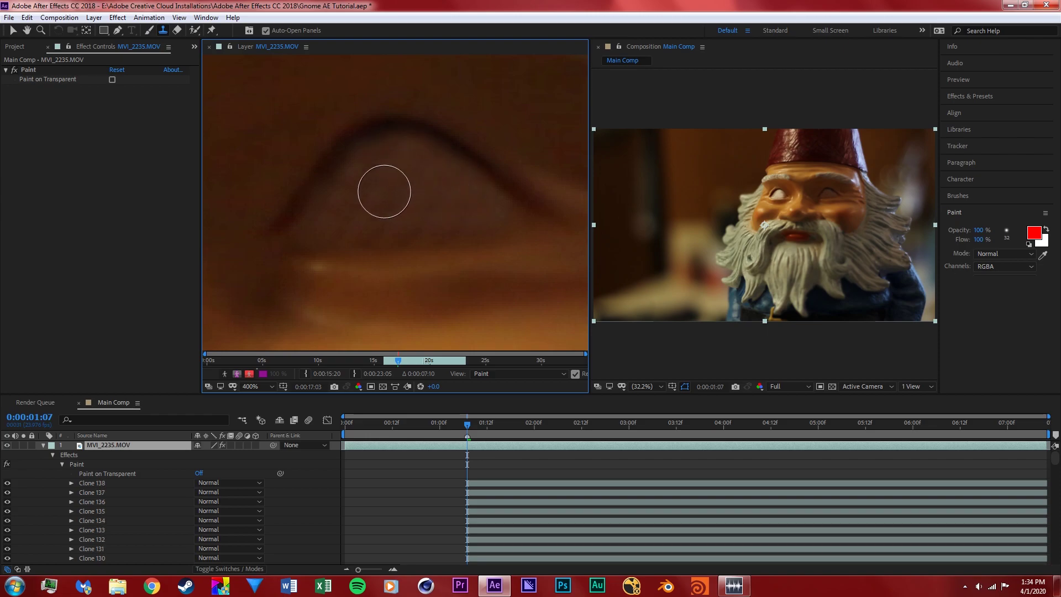
Even out the shaded eye's white by cloning further dabs across its middle and lower edge.
{"action": "left_click", "coordinate": [392, 208]}
{"action": "left_click", "coordinate": [353, 208]}
{"action": "left_click", "coordinate": [374, 174]}
{"action": "left_click", "coordinate": [390, 212]}
{"action": "left_click", "coordinate": [469, 218]}
{"action": "left_click", "coordinate": [487, 219]}
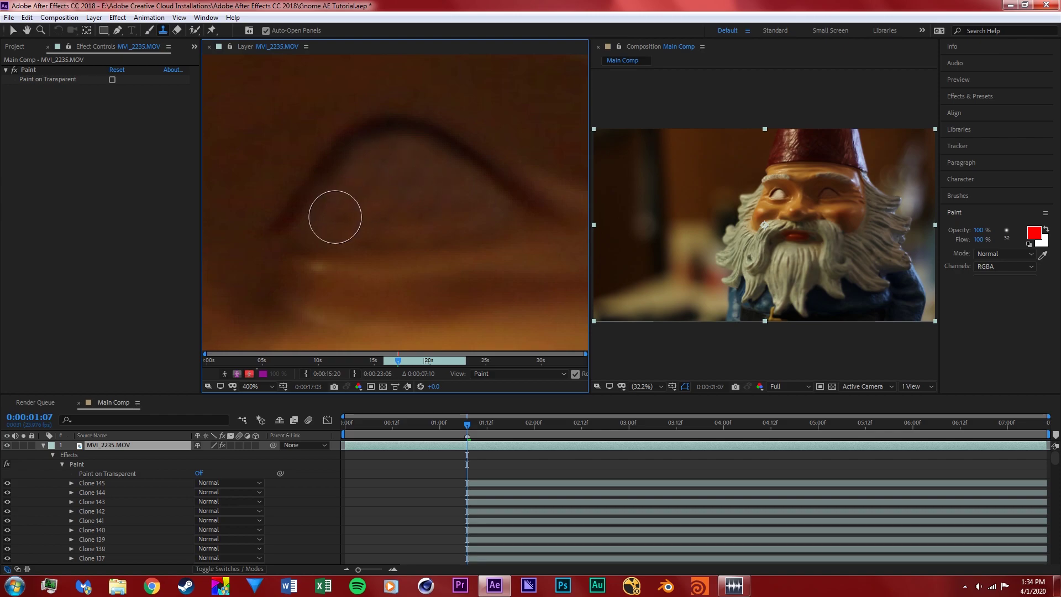
Sample the skin at the inner end of the eyebrow above the brighter eye and clone it over the brow's inner half.
{"action": "scroll", "coordinate": [428, 185], "scroll_direction": "down", "scroll_amount": 6}
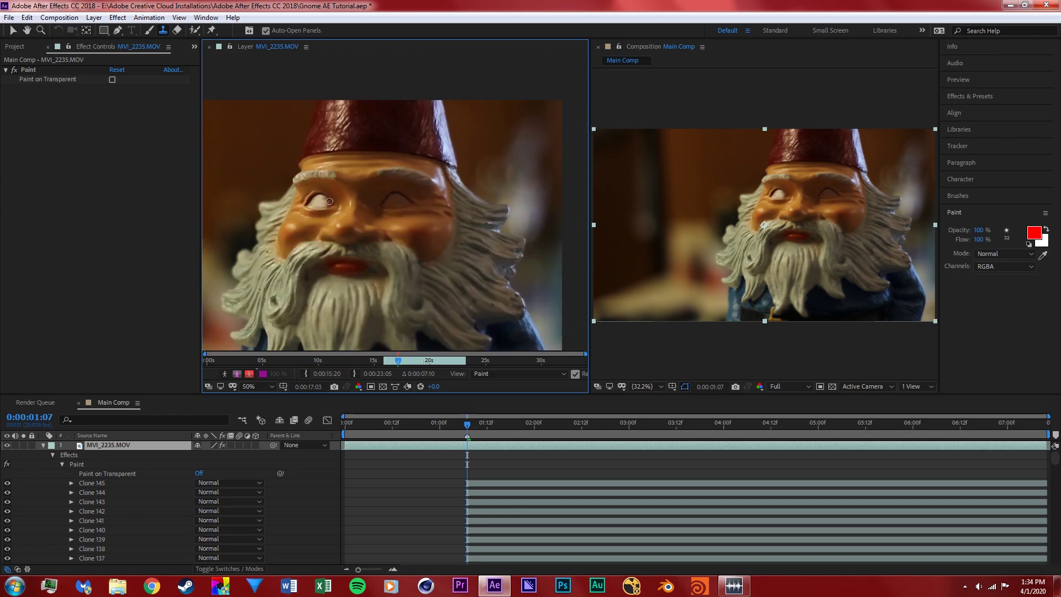
{"action": "scroll", "coordinate": [330, 201], "scroll_direction": "up", "scroll_amount": 4}
{"action": "left_click", "coordinate": [27, 31]}
{"action": "left_click_drag", "start_coordinate": [342, 132], "coordinate": [555, 227]}
{"action": "mouse_move", "coordinate": [354, 183]}
{"action": "left_mouse_down"}
{"action": "mouse_move", "coordinate": [473, 180]}
{"action": "mouse_move", "coordinate": [383, 180]}
{"action": "left_mouse_up"}
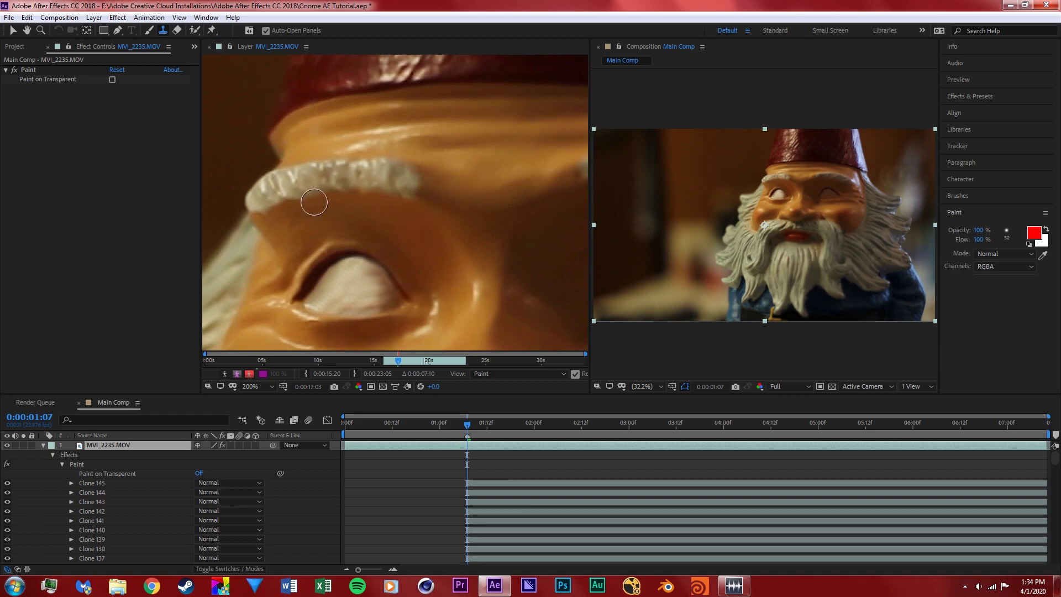
{"action": "left_click", "coordinate": [424, 194], "text": "alt"}
{"action": "left_click", "coordinate": [410, 192]}
{"action": "left_click", "coordinate": [417, 178]}
{"action": "left_click", "coordinate": [413, 188]}
{"action": "left_click", "coordinate": [406, 176]}
{"action": "left_click", "coordinate": [411, 182]}
{"action": "left_click", "coordinate": [399, 173]}
{"action": "left_click", "coordinate": [407, 176]}
{"action": "left_click", "coordinate": [398, 191]}
{"action": "left_click", "coordinate": [393, 184]}
{"action": "left_click", "coordinate": [379, 169]}
{"action": "left_click", "coordinate": [367, 180]}
{"action": "left_click", "coordinate": [362, 168]}
{"action": "left_click", "coordinate": [385, 173]}
{"action": "left_click", "coordinate": [372, 171]}
{"action": "left_click", "coordinate": [360, 176]}
{"action": "left_click", "coordinate": [365, 183]}
{"action": "left_click", "coordinate": [353, 172]}
{"action": "left_click", "coordinate": [374, 184]}
{"action": "left_click", "coordinate": [367, 189]}
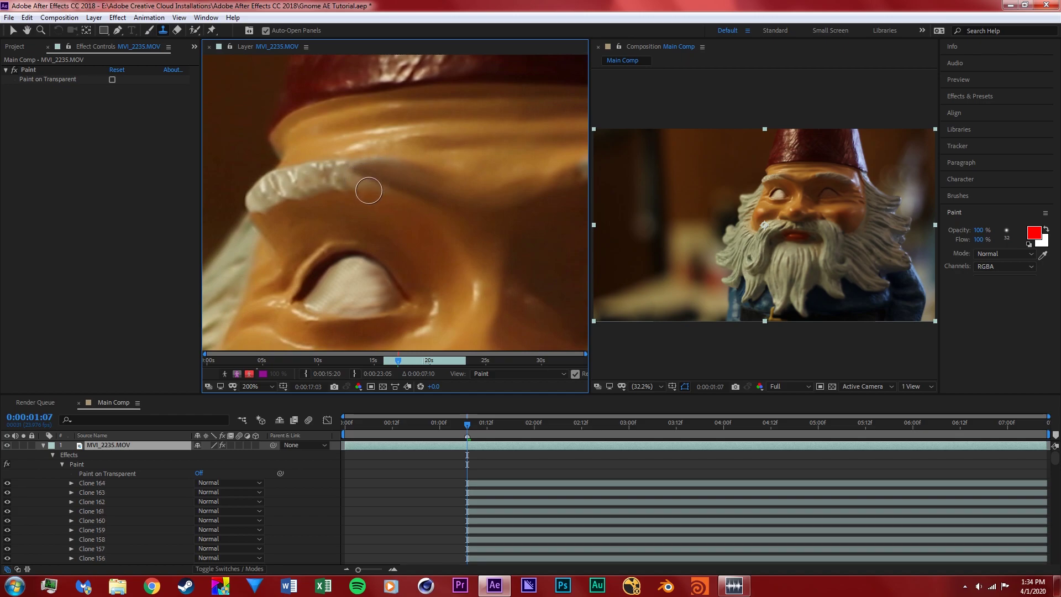
Continue cloning over the middle and outer end of the eyebrow above the brighter eye.
{"action": "left_click", "coordinate": [376, 199]}
{"action": "left_click", "coordinate": [367, 194]}
{"action": "left_click", "coordinate": [380, 189]}
{"action": "left_click", "coordinate": [359, 188]}
{"action": "left_click", "coordinate": [362, 186]}
{"action": "left_click", "coordinate": [367, 183]}
{"action": "left_click", "coordinate": [357, 178]}
{"action": "left_click", "coordinate": [403, 182]}
{"action": "left_click", "coordinate": [320, 166]}
{"action": "left_click", "coordinate": [299, 172]}
{"action": "left_click", "coordinate": [331, 177]}
{"action": "left_click", "coordinate": [290, 191]}
{"action": "left_click", "coordinate": [277, 183]}
{"action": "left_click", "coordinate": [253, 173]}
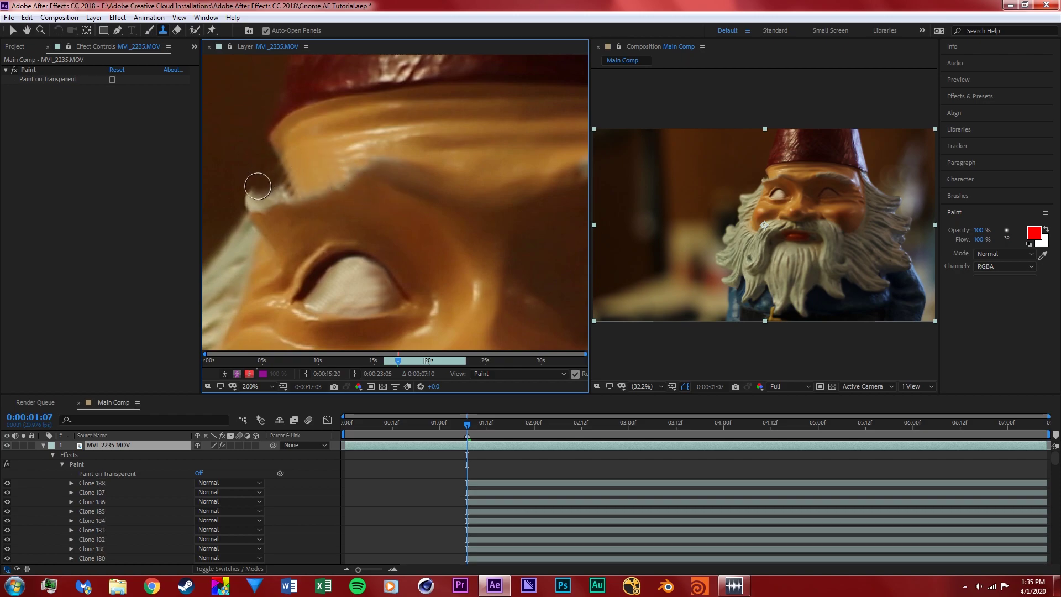
{"action": "left_click", "coordinate": [259, 194]}
{"action": "left_click", "coordinate": [266, 168]}
{"action": "left_click", "coordinate": [252, 221]}
{"action": "left_click", "coordinate": [284, 225]}
{"action": "left_click", "coordinate": [293, 210]}
{"action": "left_click", "coordinate": [310, 196]}
{"action": "left_click", "coordinate": [310, 196]}
{"action": "left_click", "coordinate": [287, 203]}
Resample the skin along the brow ridge and clone it over the white remnants of the brighter eye's eyebrow.
{"action": "left_click", "coordinate": [391, 163], "text": "alt"}
{"action": "left_click", "coordinate": [324, 182]}
{"action": "left_click", "coordinate": [356, 176]}
{"action": "left_click", "coordinate": [362, 171]}
{"action": "left_click", "coordinate": [384, 171], "text": "alt"}
{"action": "left_click", "coordinate": [348, 171]}
{"action": "left_click", "coordinate": [347, 171]}
{"action": "left_click", "coordinate": [334, 176]}
{"action": "left_click", "coordinate": [318, 182]}
{"action": "left_click", "coordinate": [305, 189]}
{"action": "left_click", "coordinate": [293, 192]}
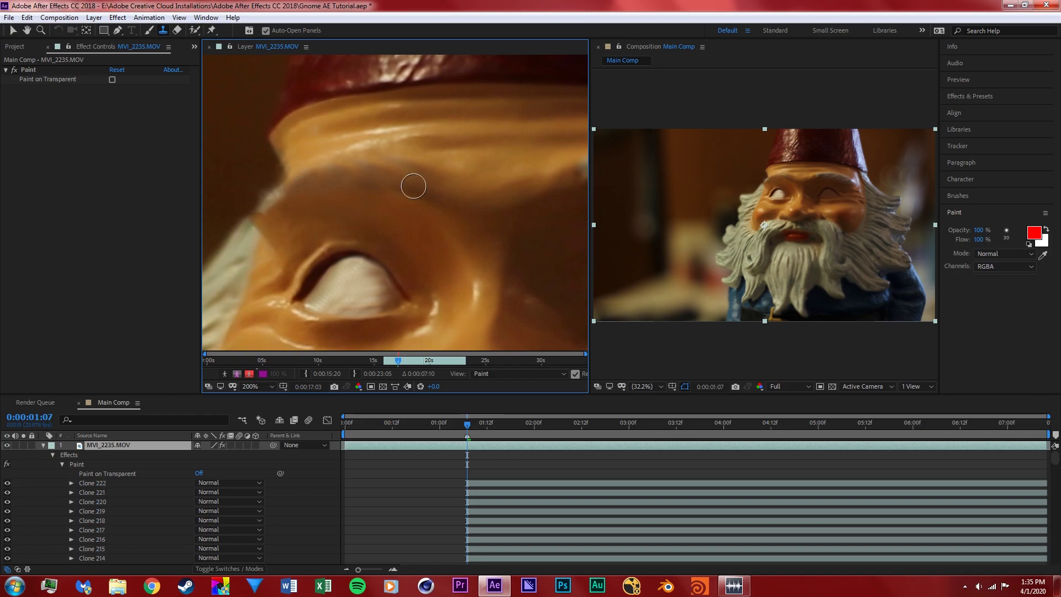
Sample the skin beside the inner end of the eyebrow above the shaded eye and clone it along that eyebrow.
{"action": "scroll", "coordinate": [412, 111], "scroll_direction": "down", "scroll_amount": 1}
{"action": "left_click", "coordinate": [27, 30]}
{"action": "left_click_drag", "start_coordinate": [531, 249], "coordinate": [387, 215]}
{"action": "left_click_drag", "start_coordinate": [355, 179], "coordinate": [364, 208]}
{"action": "scroll", "coordinate": [373, 194], "scroll_direction": "up", "scroll_amount": 1}
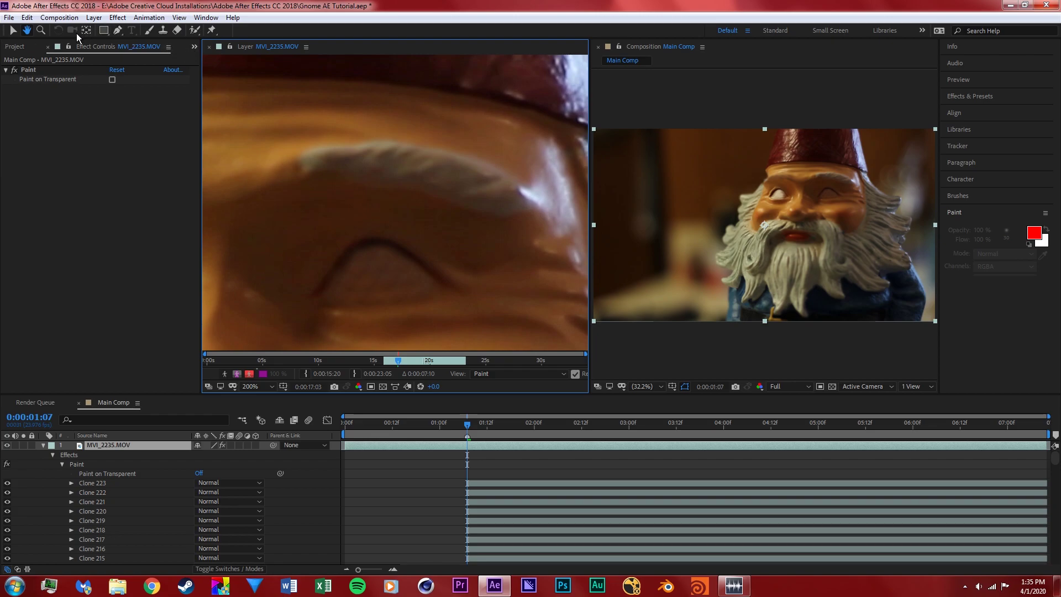
{"action": "left_click", "coordinate": [163, 30]}
{"action": "left_click", "coordinate": [277, 153], "text": "alt"}
{"action": "left_click", "coordinate": [310, 160]}
{"action": "left_click", "coordinate": [329, 157]}
{"action": "left_click", "coordinate": [352, 152]}
{"action": "left_click", "coordinate": [387, 150]}
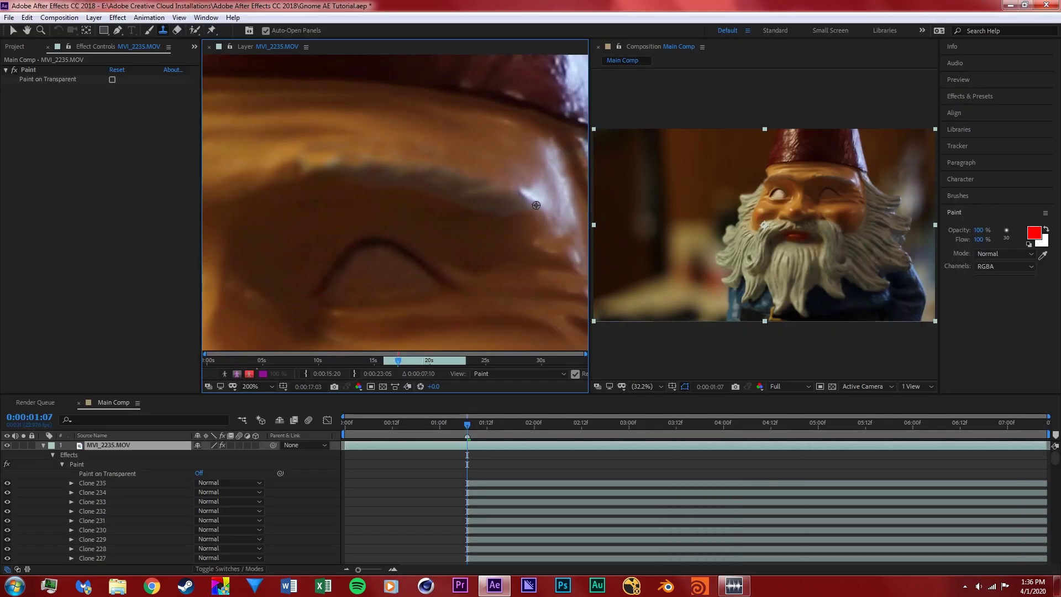
{"action": "left_click", "coordinate": [470, 213]}
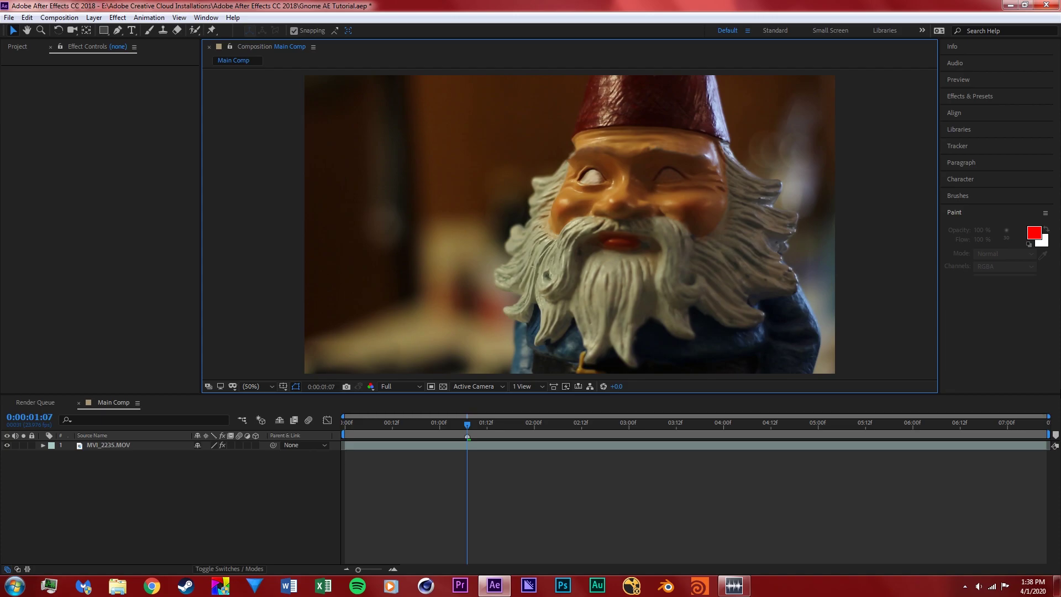
Duplicate the painted MVI_2235.MOV layer and delete the Paint effect from the upper copy.
{"action": "left_click", "coordinate": [99, 449]}
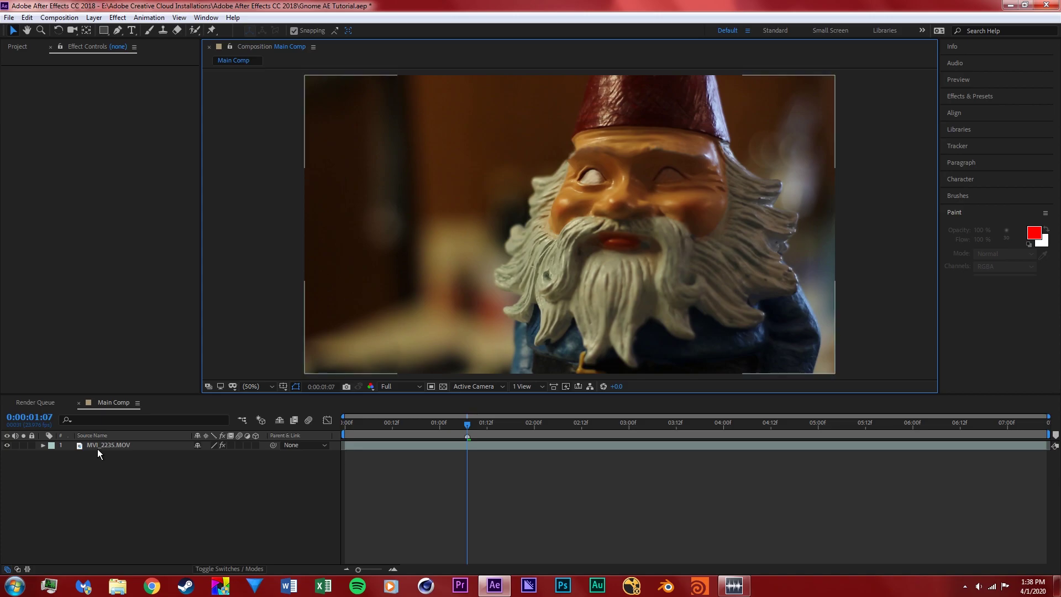
{"action": "left_click", "coordinate": [98, 449]}
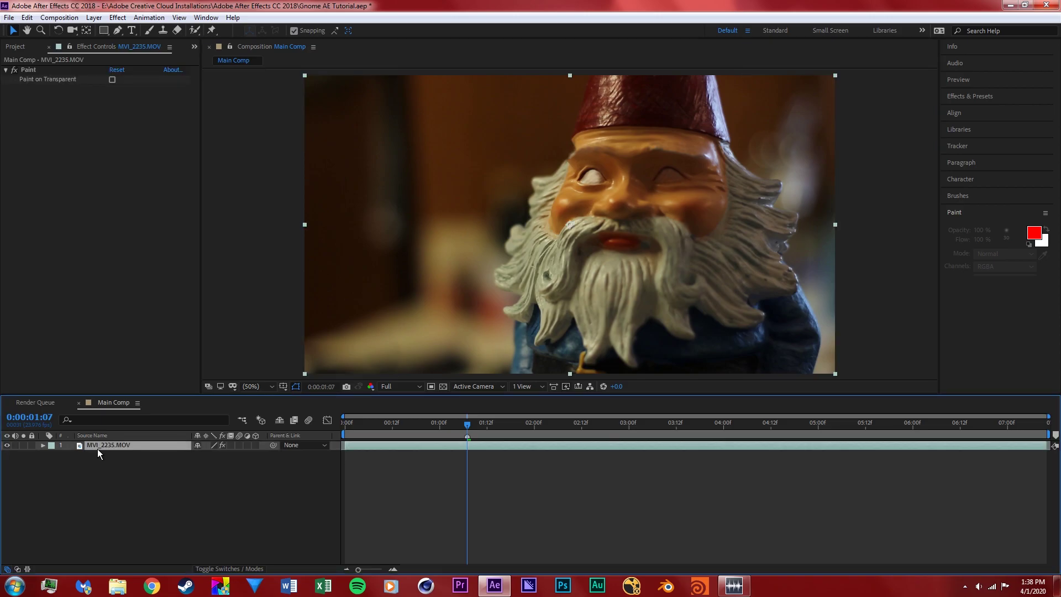
{"action": "key", "text": "ctrl+d"}
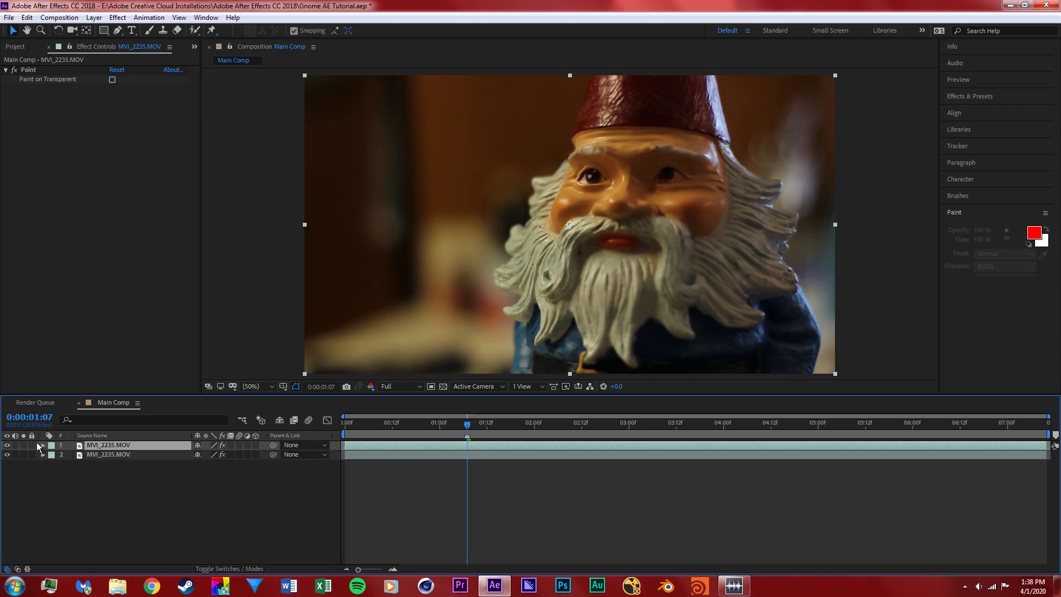
{"action": "left_click", "coordinate": [43, 445]}
{"action": "left_click", "coordinate": [52, 456]}
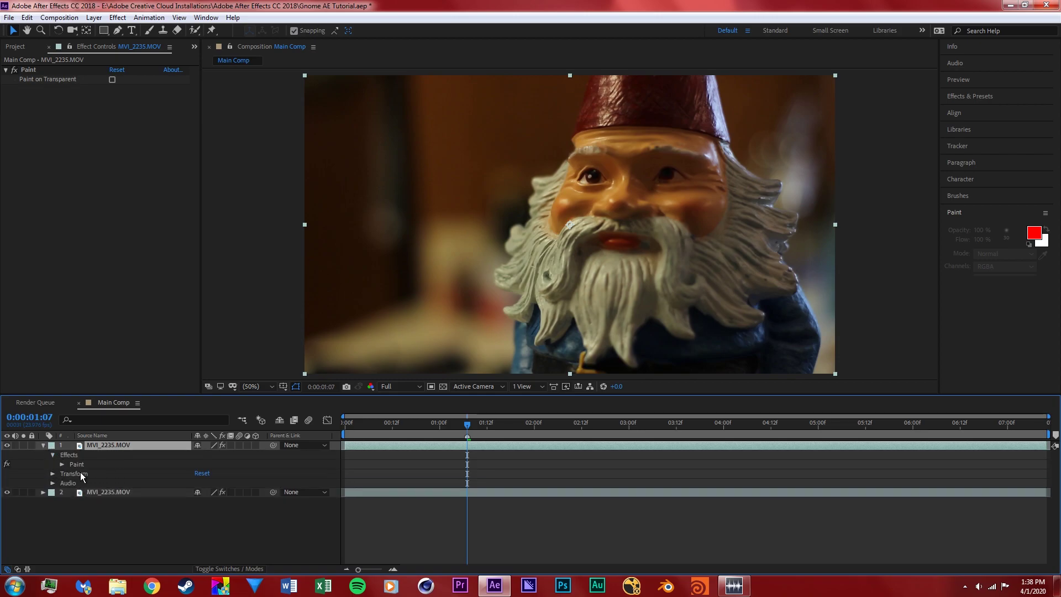
{"action": "left_click", "coordinate": [80, 465]}
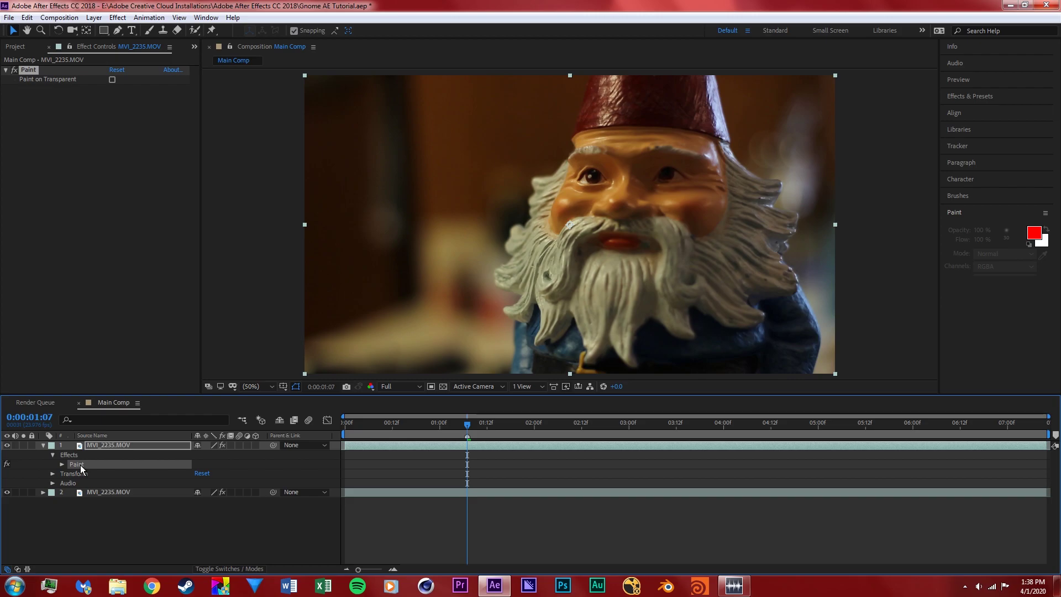
{"action": "key", "text": "Delete"}
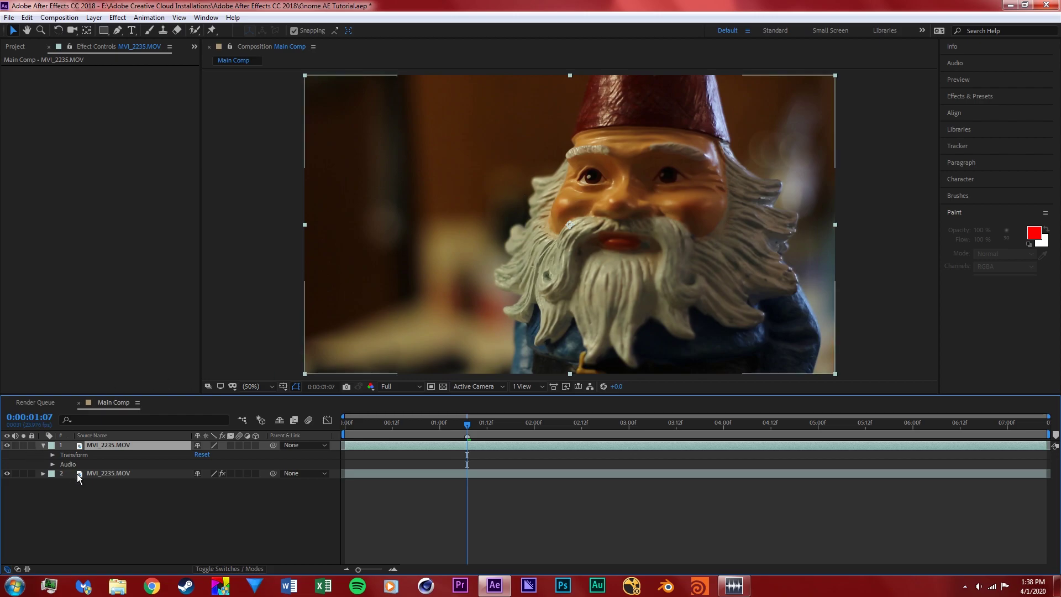
{"action": "left_click", "coordinate": [44, 445]}
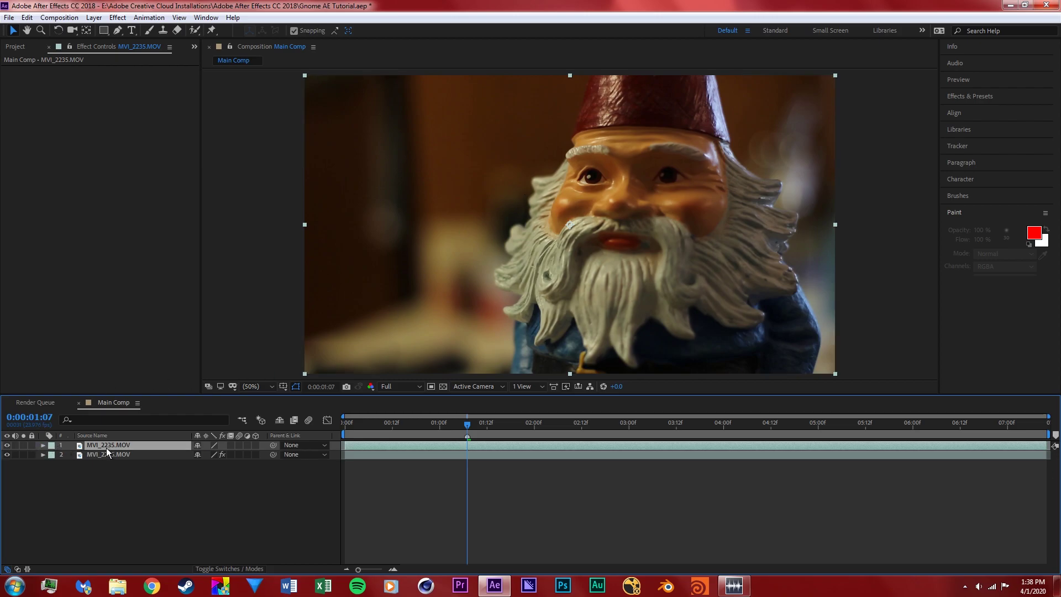
Duplicate the unpainted MVI_2235.MOV layer three times.
{"action": "key", "text": "ctrl+d"}
{"action": "key", "text": "ctrl+d"}
{"action": "key", "text": "ctrl+d"}
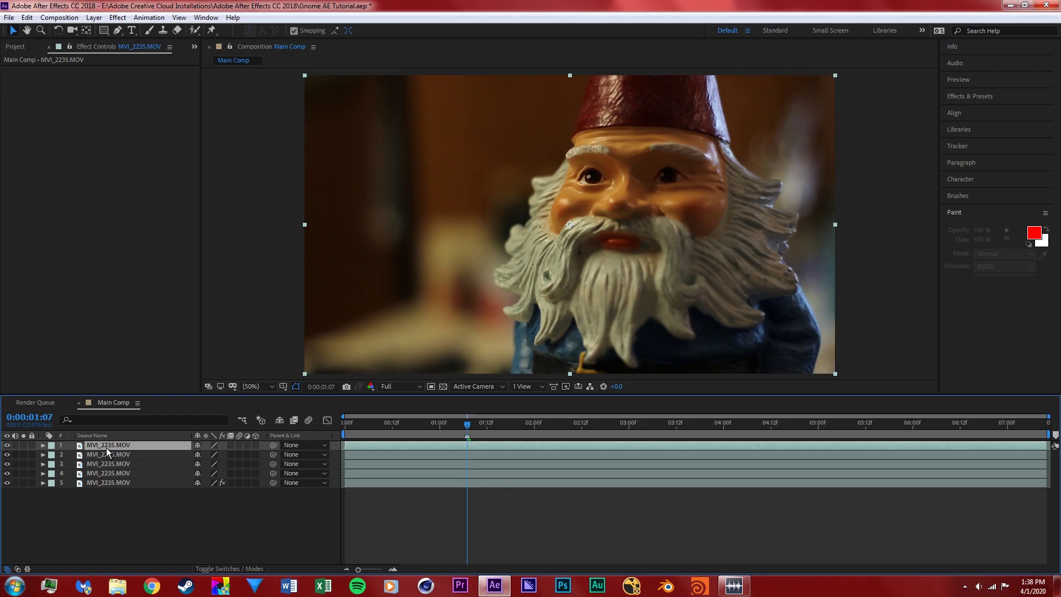
{"action": "left_click", "coordinate": [117, 470]}
{"action": "left_click", "coordinate": [118, 446], "text": "shift"}
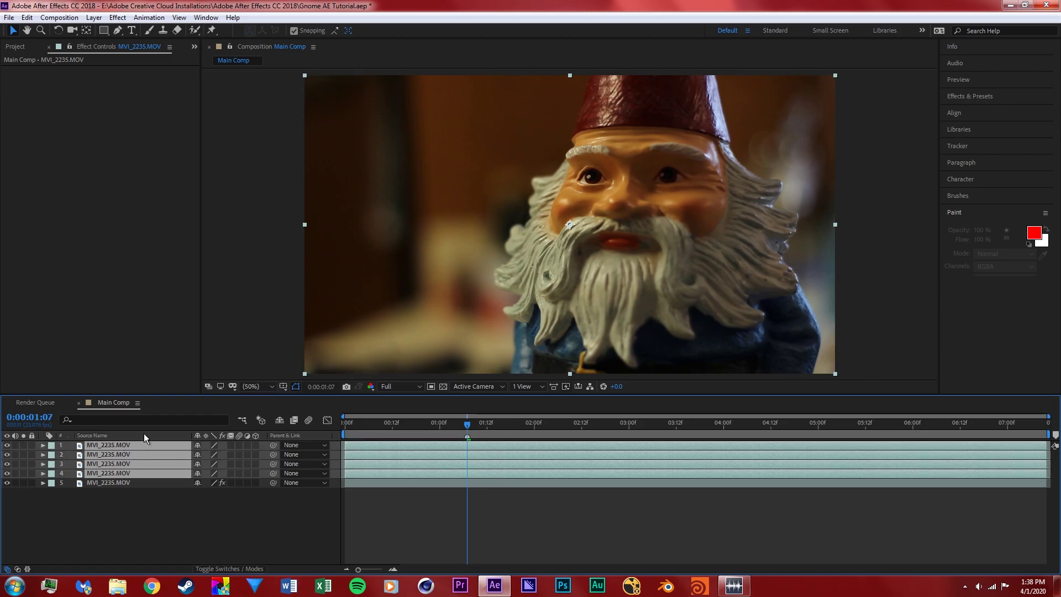
{"action": "left_click", "coordinate": [121, 474]}
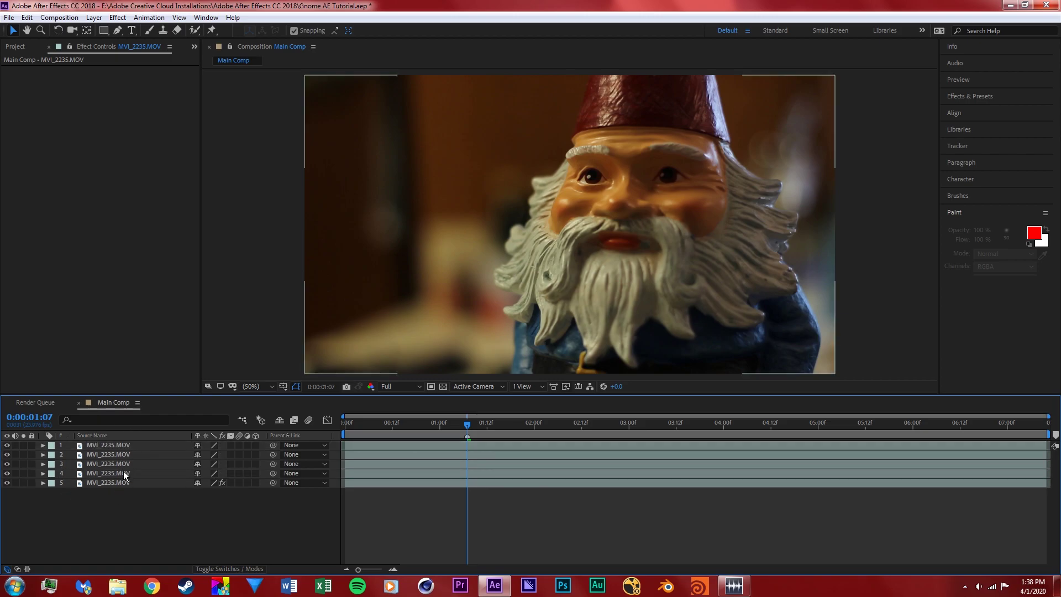
{"action": "left_click", "coordinate": [124, 443], "text": "shift"}
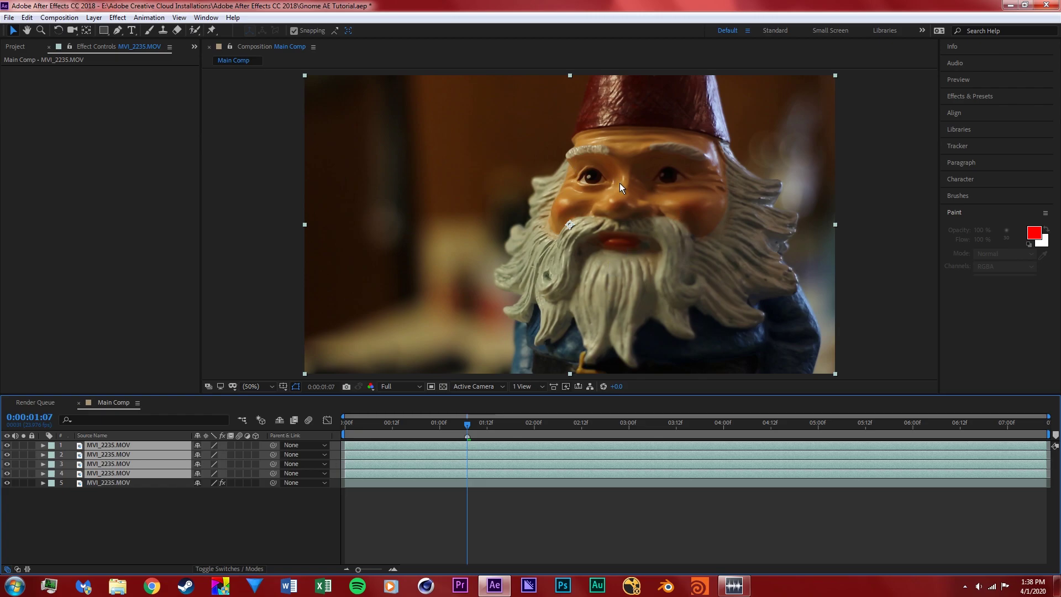
{"action": "left_click", "coordinate": [360, 543]}
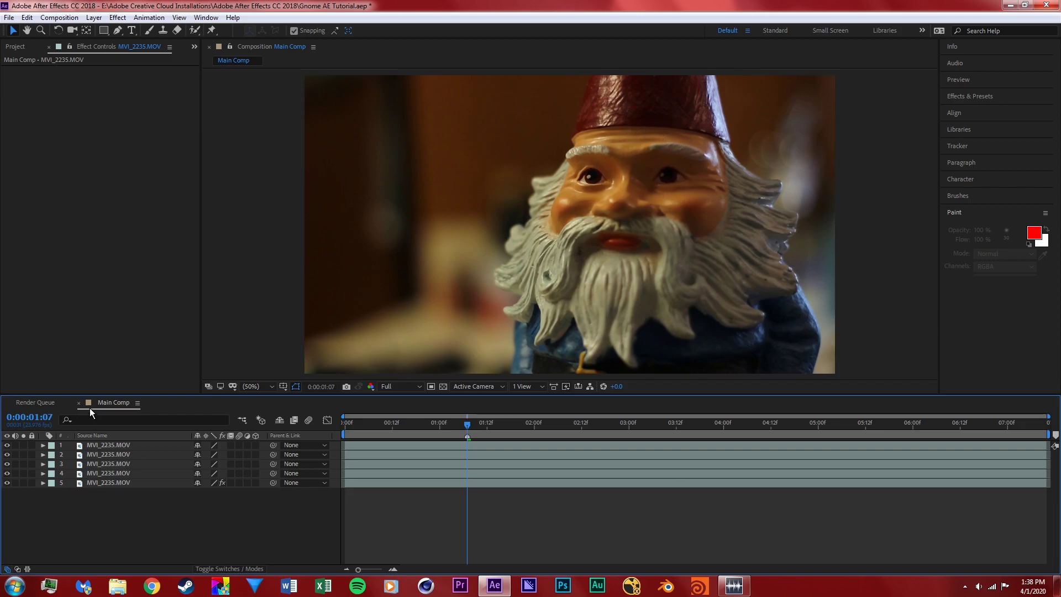
Rename the two uppermost unpainted layers Left Eyebrow and Right Eyebrow.
{"action": "scroll", "coordinate": [611, 146], "scroll_direction": "up", "scroll_amount": 2}
{"action": "right_click", "coordinate": [116, 446]}
{"action": "left_click", "coordinate": [145, 436]}
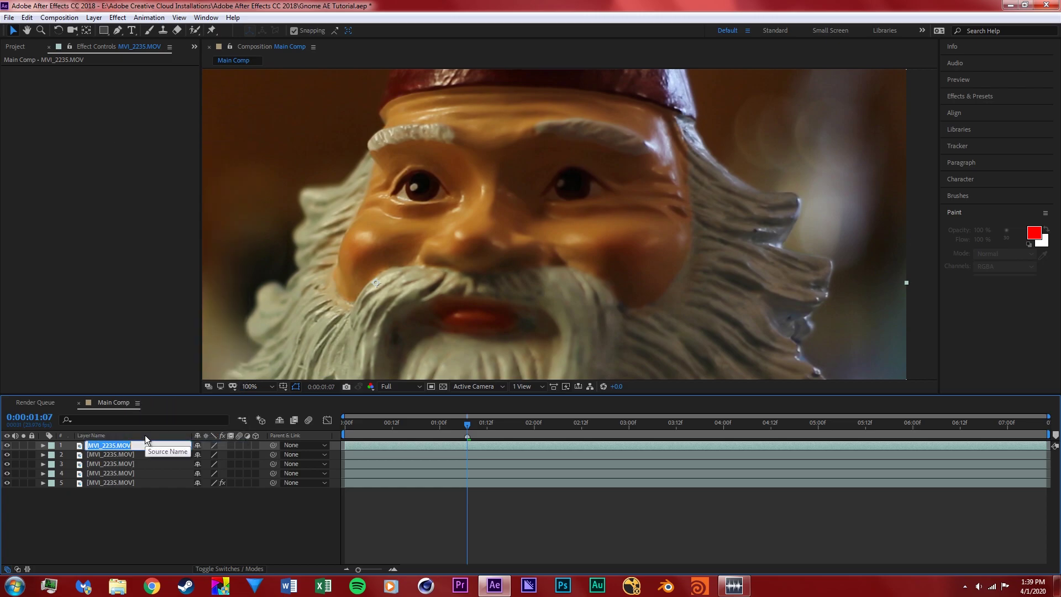
{"action": "type", "text": "Left Eyebrow"}
{"action": "key", "text": "Return"}
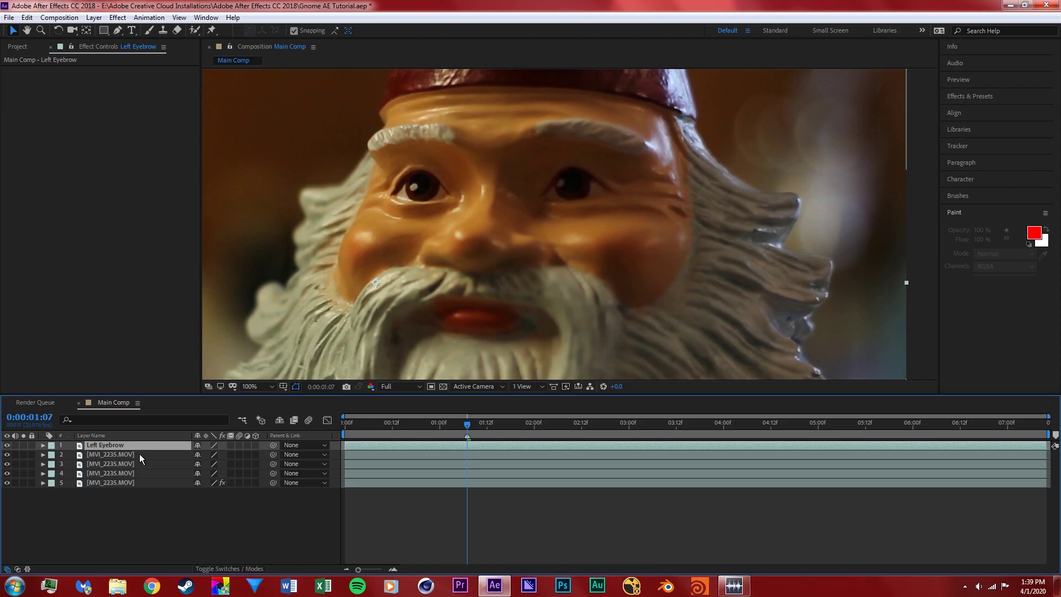
{"action": "left_click", "coordinate": [139, 454]}
{"action": "key", "text": "Return"}
{"action": "type", "text": "Right Eyebrow"}
{"action": "key", "text": "Return"}
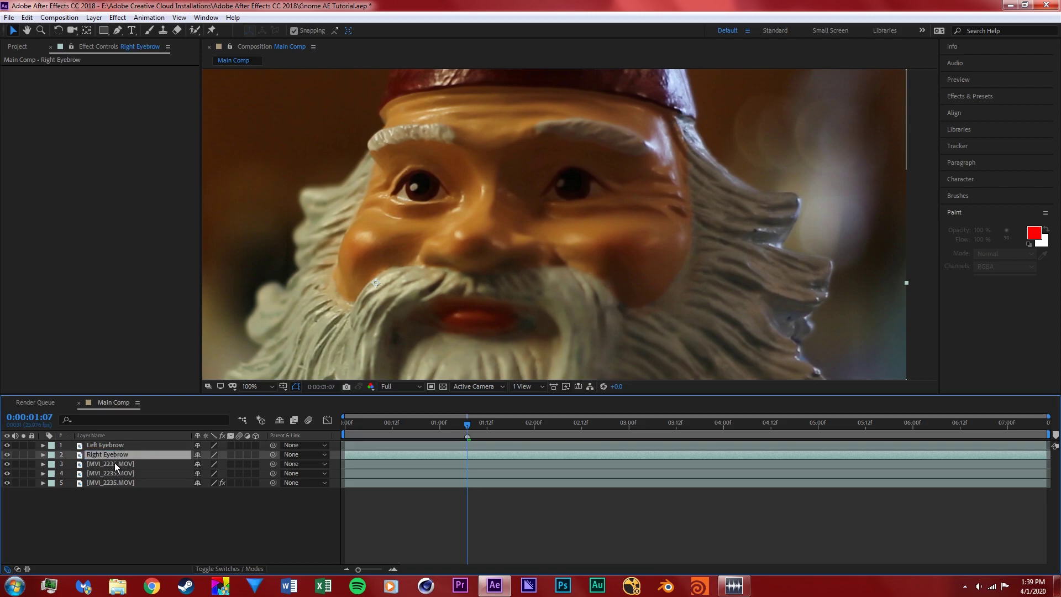
Rename the third and fourth layers Left Iris and Right Iris.
{"action": "left_click", "coordinate": [115, 463]}
{"action": "key", "text": "Return"}
{"action": "type", "text": "Left"}
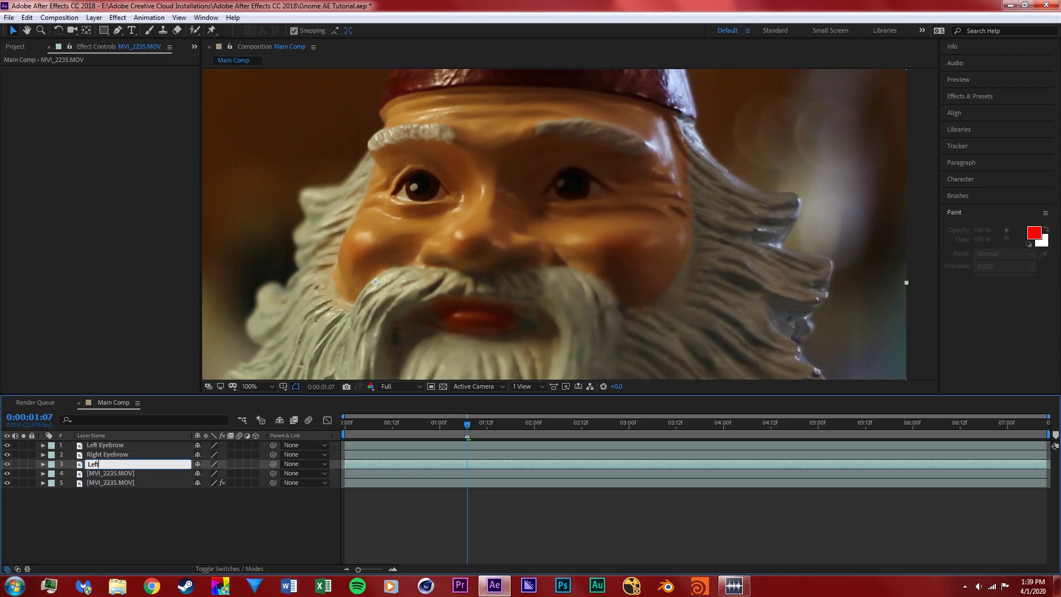
{"action": "type", "text": " Iris"}
{"action": "key", "text": "Return"}
{"action": "left_click", "coordinate": [111, 473]}
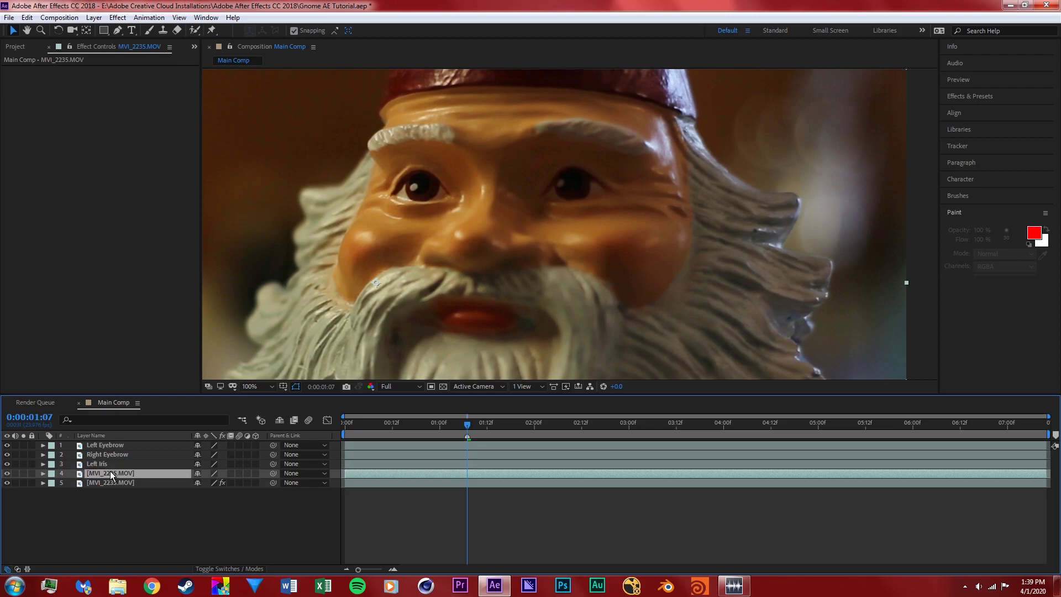
{"action": "key", "text": "Return"}
{"action": "type", "text": "Right Iris"}
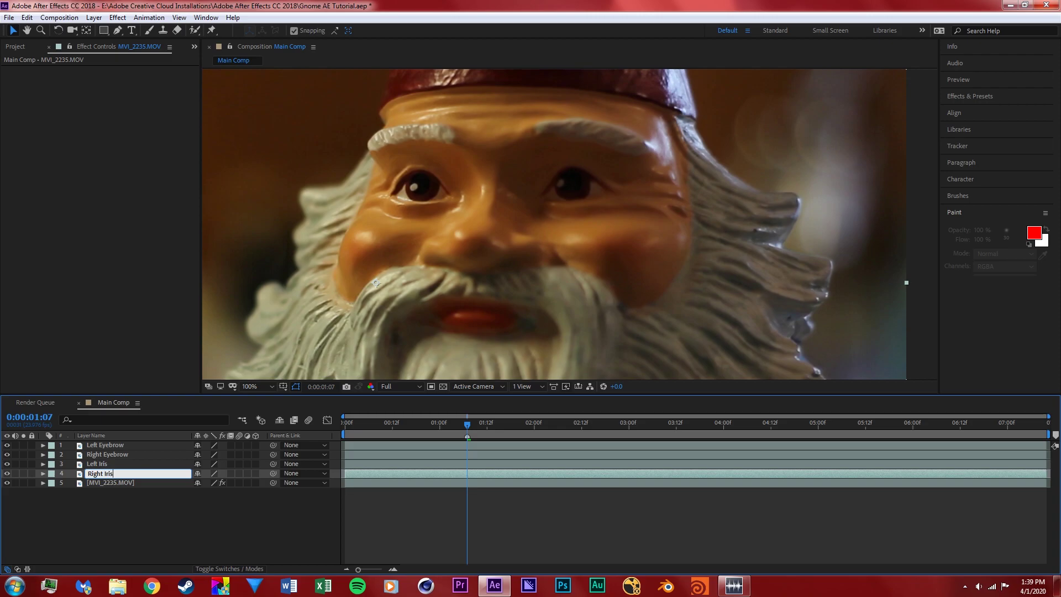
{"action": "key", "text": "Return"}
{"action": "left_click", "coordinate": [390, 543]}
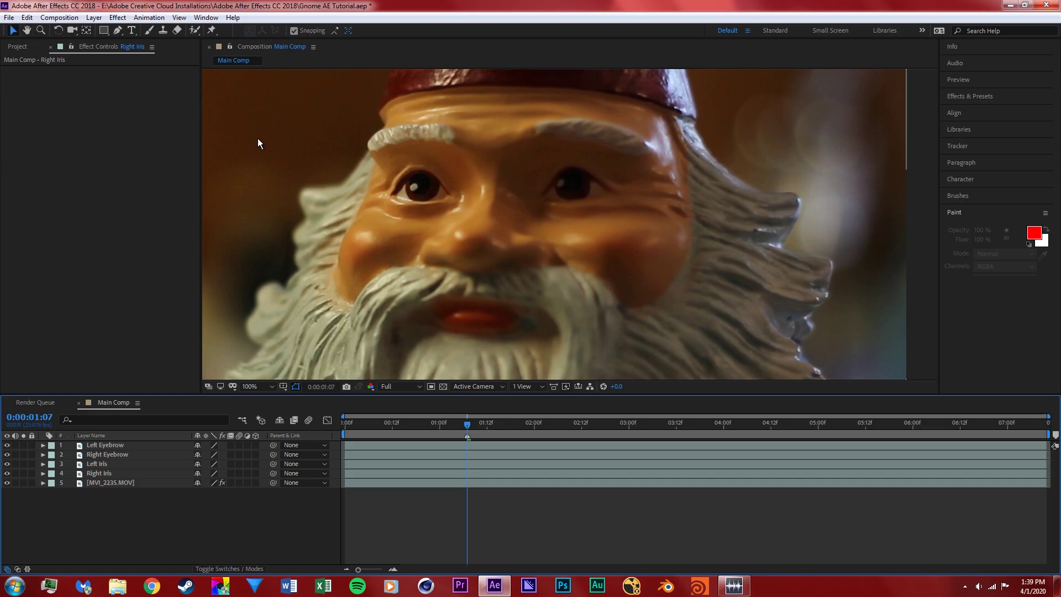
Draw a closed Pen mask around the gnome's left-hand eyebrow on the Left Eyebrow layer.
{"action": "key", "text": "period"}
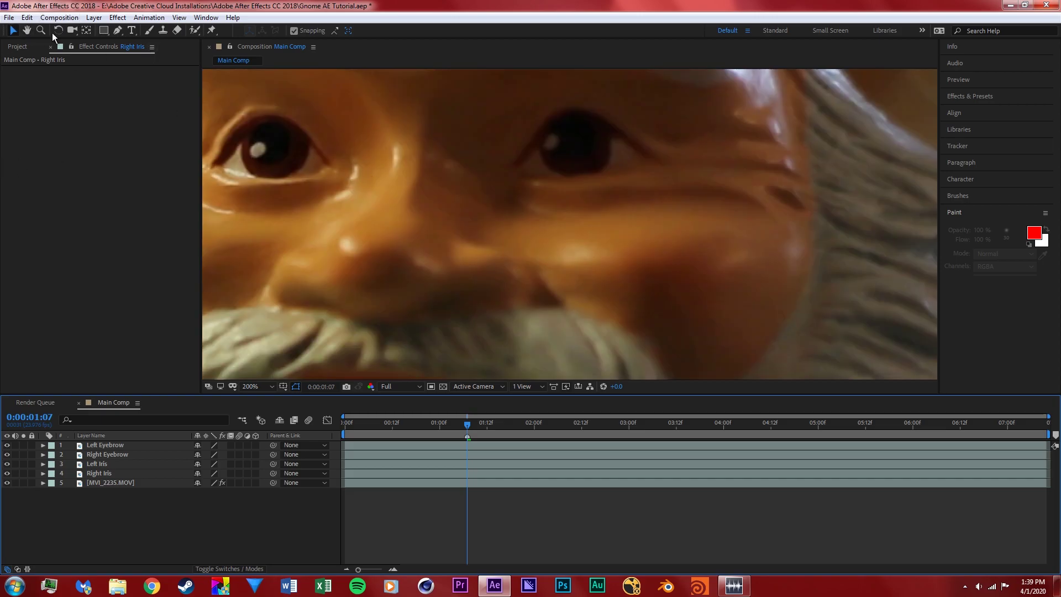
{"action": "left_click", "coordinate": [27, 31]}
{"action": "left_click_drag", "start_coordinate": [438, 232], "coordinate": [561, 300]}
{"action": "left_click_drag", "start_coordinate": [346, 137], "coordinate": [452, 189]}
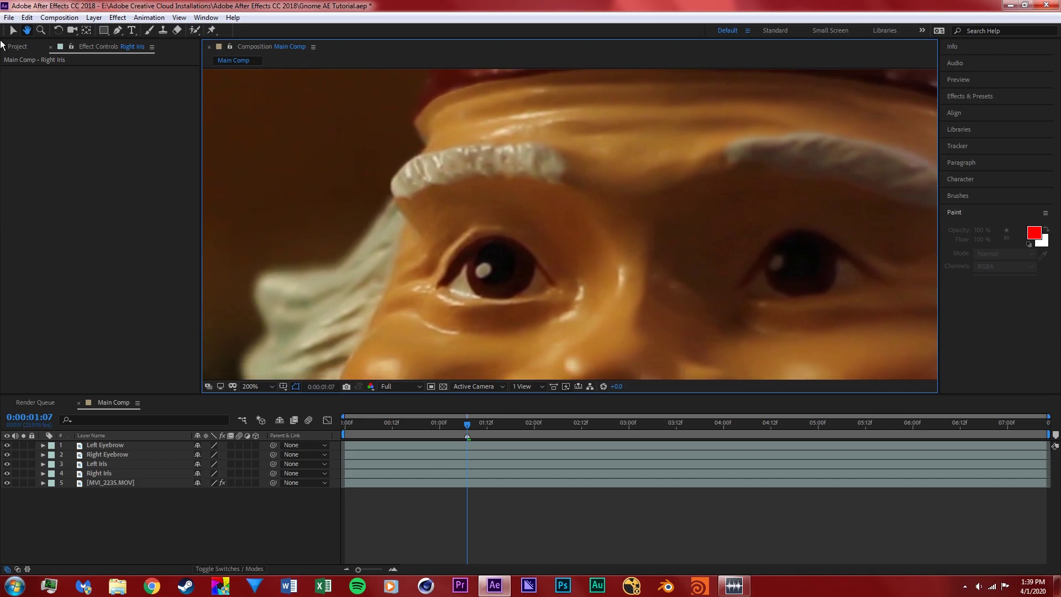
{"action": "left_click", "coordinate": [118, 31]}
{"action": "left_click", "coordinate": [114, 446]}
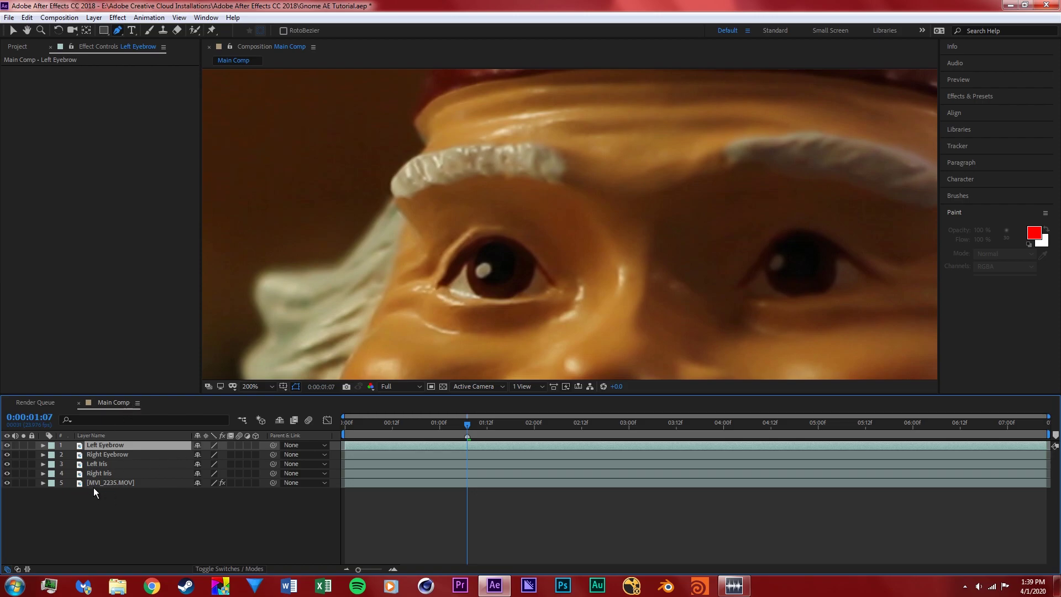
{"action": "key", "text": "v"}
{"action": "left_click", "coordinate": [119, 31]}
{"action": "left_click", "coordinate": [391, 179]}
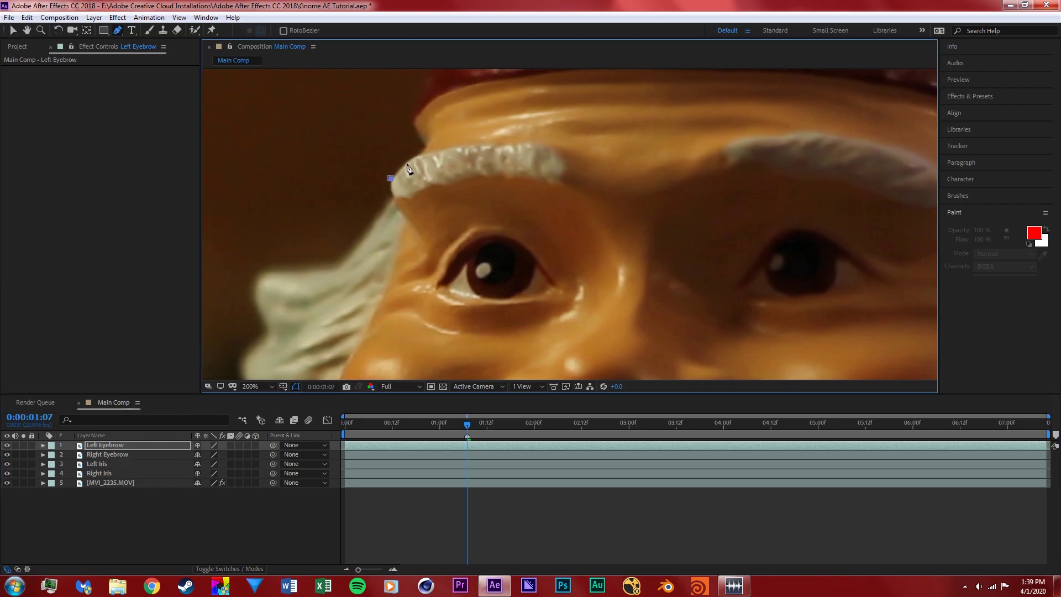
{"action": "left_click", "coordinate": [409, 159]}
{"action": "left_click", "coordinate": [429, 153]}
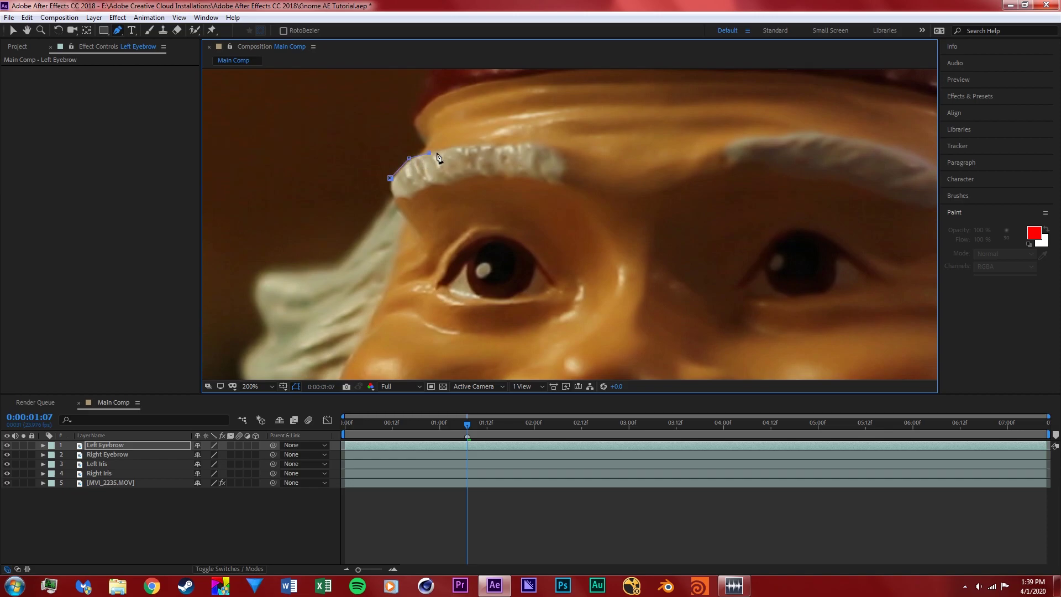
{"action": "left_click", "coordinate": [492, 144]}
{"action": "left_click", "coordinate": [502, 145]}
{"action": "left_click", "coordinate": [513, 183]}
{"action": "left_click", "coordinate": [451, 186]}
{"action": "left_click", "coordinate": [409, 200]}
{"action": "left_click", "coordinate": [391, 192]}
{"action": "left_click", "coordinate": [391, 179]}
{"action": "key", "text": "v"}
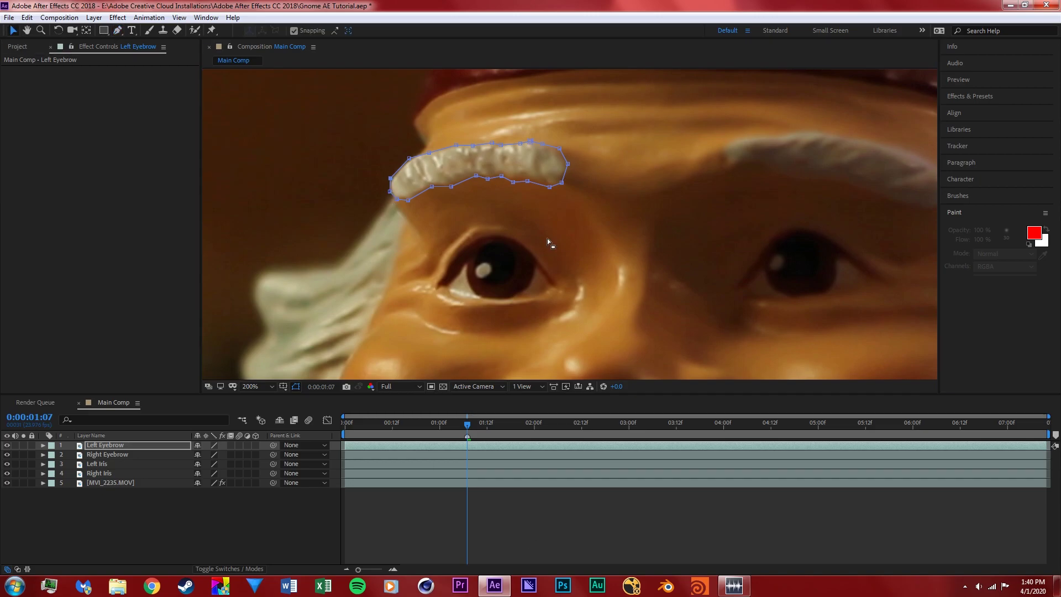
Draw a closed Pen mask around the gnome's right-hand eyebrow on the Right Eyebrow layer.
{"action": "left_click", "coordinate": [121, 445]}
{"action": "left_click", "coordinate": [121, 455]}
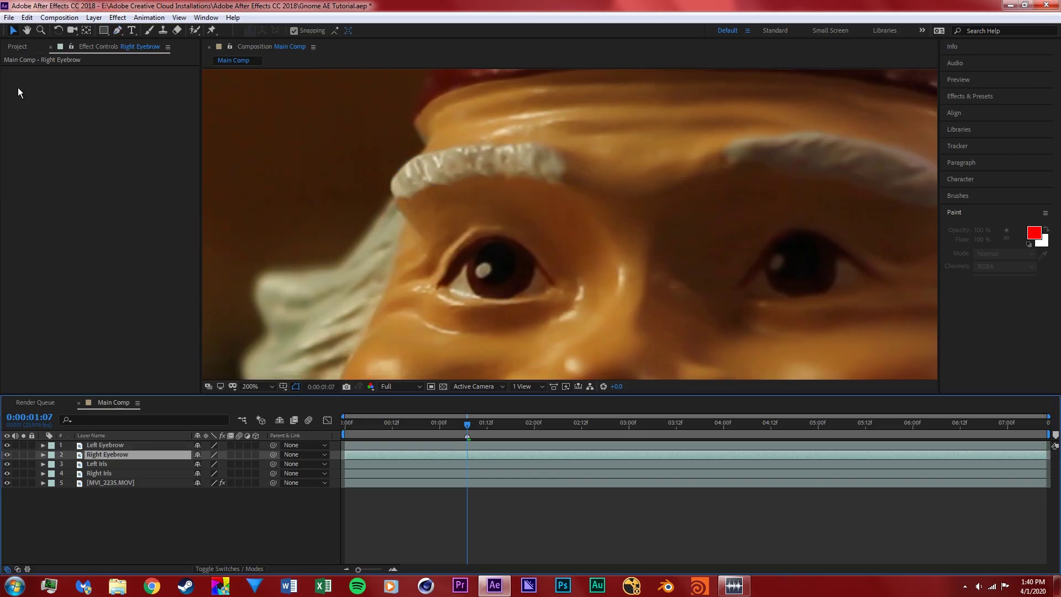
{"action": "key", "text": "g"}
{"action": "scroll", "coordinate": [458, 192], "scroll_direction": "right", "scroll_amount": 5}
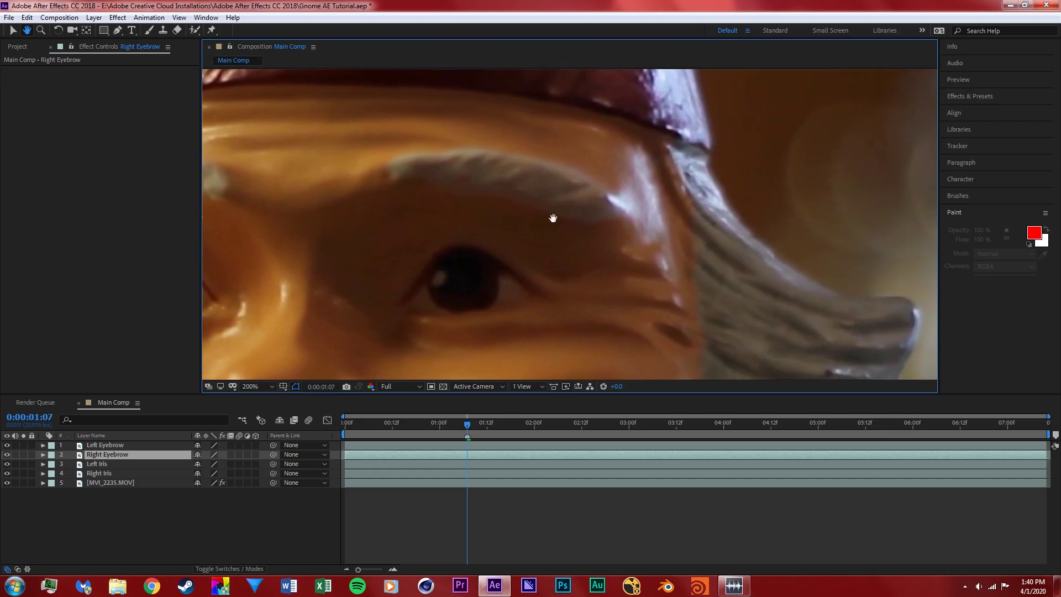
{"action": "left_click", "coordinate": [387, 164]}
{"action": "left_click", "coordinate": [403, 153]}
{"action": "left_click", "coordinate": [440, 151]}
{"action": "left_click", "coordinate": [470, 145]}
{"action": "left_click", "coordinate": [529, 156]}
{"action": "left_click", "coordinate": [575, 168]}
{"action": "left_click", "coordinate": [607, 187]}
{"action": "left_click", "coordinate": [617, 198]}
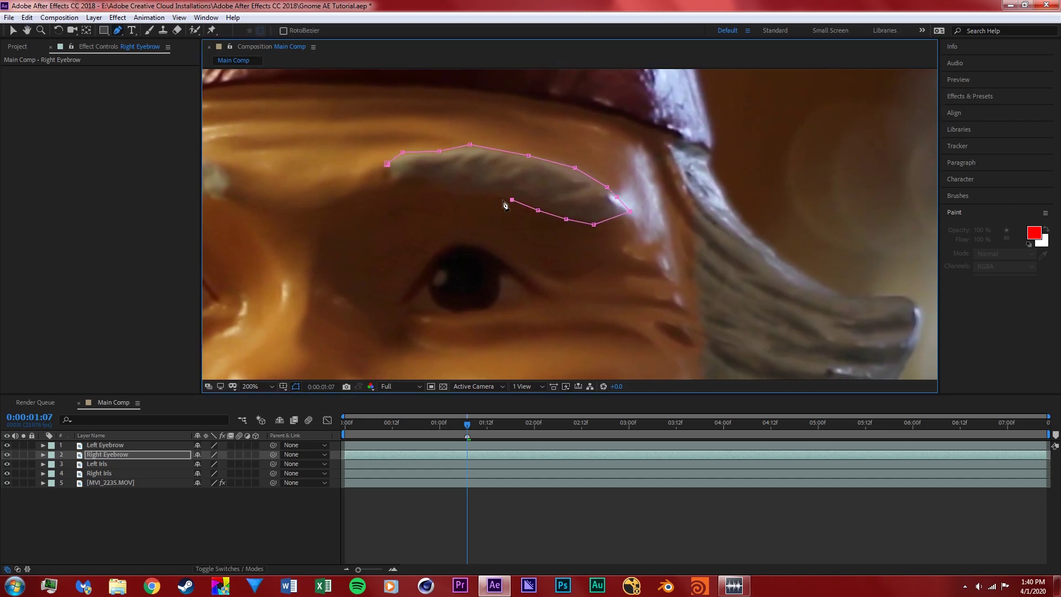
{"action": "left_click", "coordinate": [387, 164]}
Draw a closed Pen mask around the left-hand iris on the Left Iris layer.
{"action": "left_click_drag", "start_coordinate": [205, 276], "coordinate": [443, 229]}
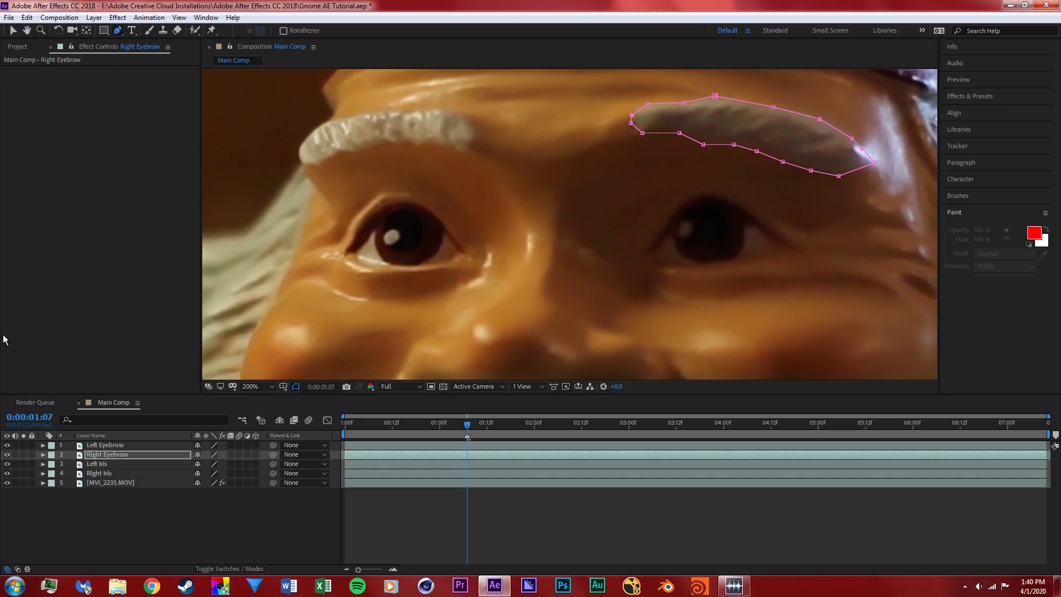
{"action": "left_click", "coordinate": [102, 465]}
{"action": "key", "text": "period"}
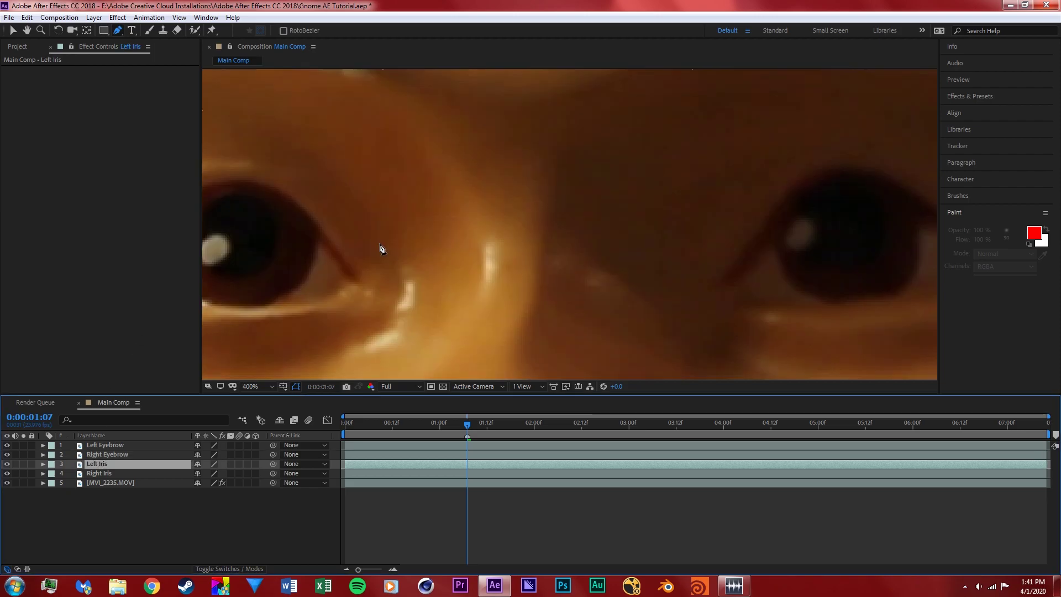
{"action": "left_click_drag", "start_coordinate": [210, 293], "coordinate": [514, 285]}
{"action": "left_click", "coordinate": [482, 235]}
{"action": "left_click", "coordinate": [484, 261]}
{"action": "left_click", "coordinate": [493, 281]}
{"action": "left_click", "coordinate": [512, 295]}
{"action": "left_click", "coordinate": [540, 300]}
{"action": "left_click", "coordinate": [576, 299]}
{"action": "left_click", "coordinate": [603, 285]}
{"action": "left_click", "coordinate": [618, 266]}
{"action": "left_click", "coordinate": [623, 247]}
{"action": "left_click", "coordinate": [621, 228]}
{"action": "left_click", "coordinate": [604, 201]}
{"action": "left_click", "coordinate": [566, 184]}
{"action": "left_click", "coordinate": [482, 235]}
Draw a closed Pen mask around the right-hand iris on the Right Iris layer.
{"action": "left_click", "coordinate": [27, 30]}
{"action": "left_click_drag", "start_coordinate": [791, 240], "coordinate": [428, 224]}
{"action": "left_click_drag", "start_coordinate": [738, 226], "coordinate": [472, 229]}
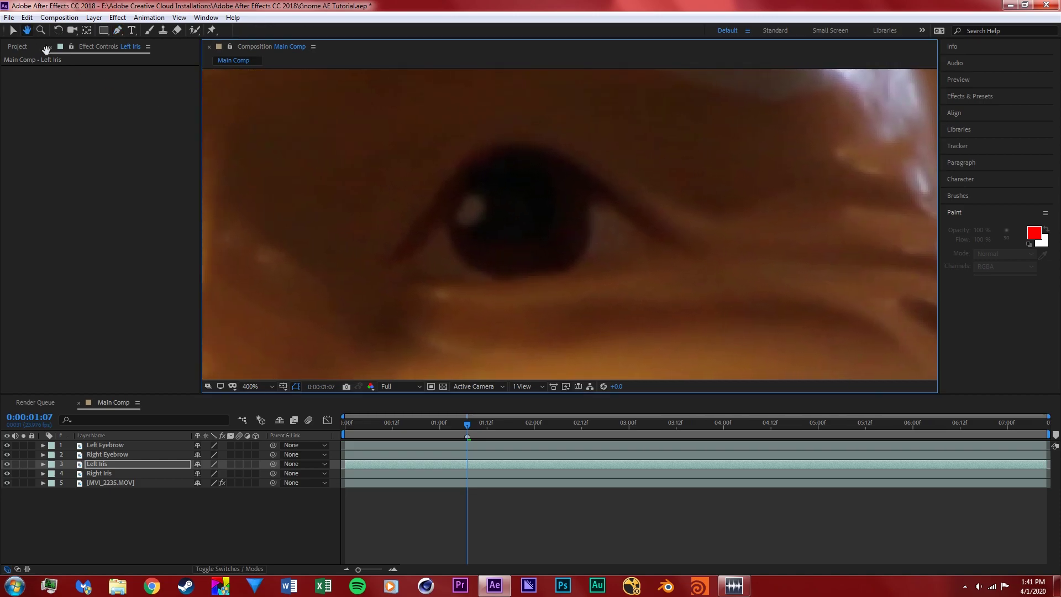
{"action": "left_click", "coordinate": [118, 30]}
{"action": "key", "text": "ctrl+Down"}
{"action": "left_click", "coordinate": [445, 228]}
{"action": "left_click", "coordinate": [454, 257]}
{"action": "left_click", "coordinate": [476, 273]}
{"action": "left_click", "coordinate": [498, 280]}
{"action": "left_click", "coordinate": [564, 274]}
{"action": "left_click", "coordinate": [588, 243]}
{"action": "left_click", "coordinate": [589, 200]}
{"action": "left_click", "coordinate": [547, 161]}
{"action": "left_click", "coordinate": [512, 160]}
{"action": "left_click", "coordinate": [460, 188]}
{"action": "left_click", "coordinate": [445, 228]}
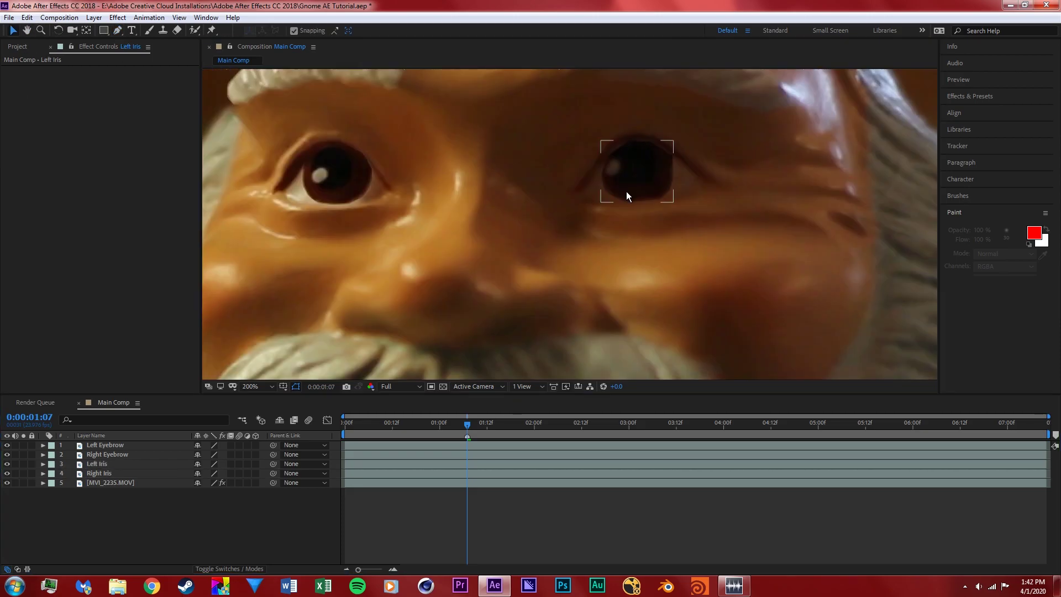
Select the four masked layers, Left Eyebrow through Right Iris, and reveal their Mask Feather properties.
{"action": "left_click", "coordinate": [119, 30]}
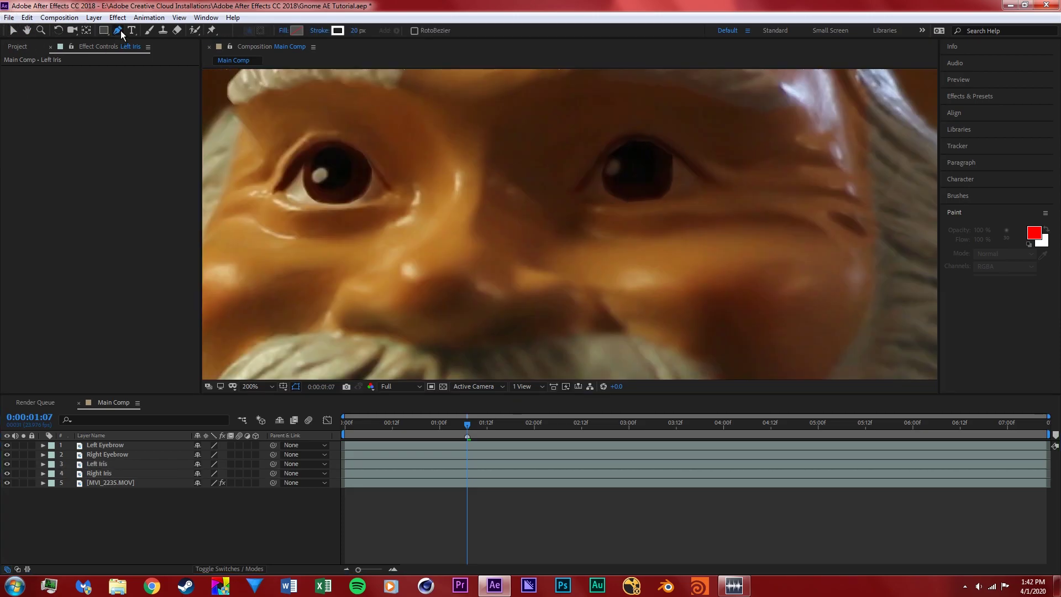
{"action": "left_click", "coordinate": [126, 463]}
{"action": "left_click", "coordinate": [110, 474]}
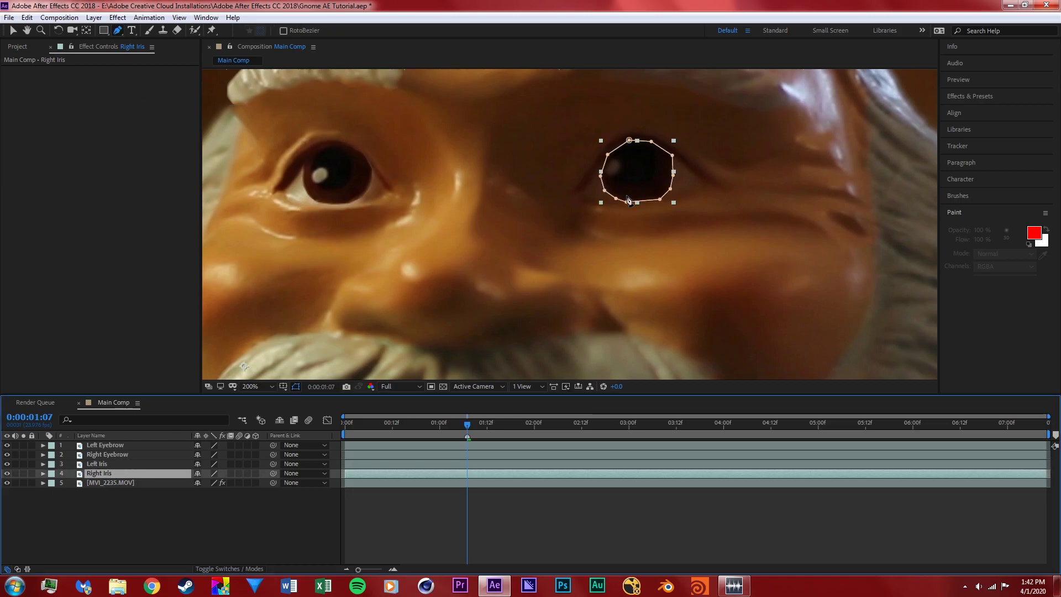
{"action": "left_click", "coordinate": [123, 445]}
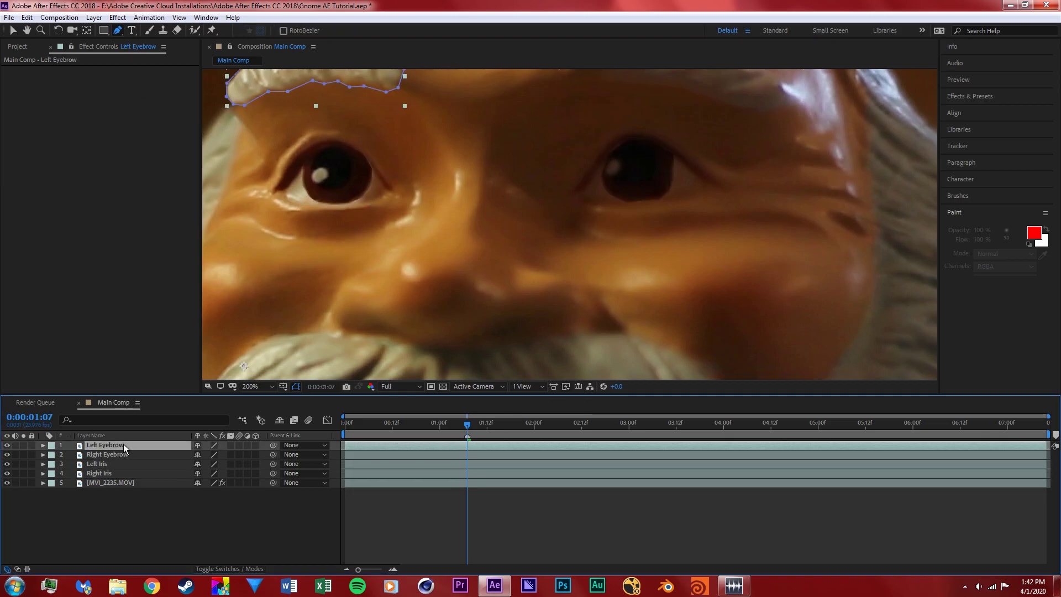
{"action": "left_click", "coordinate": [118, 474], "text": "shift"}
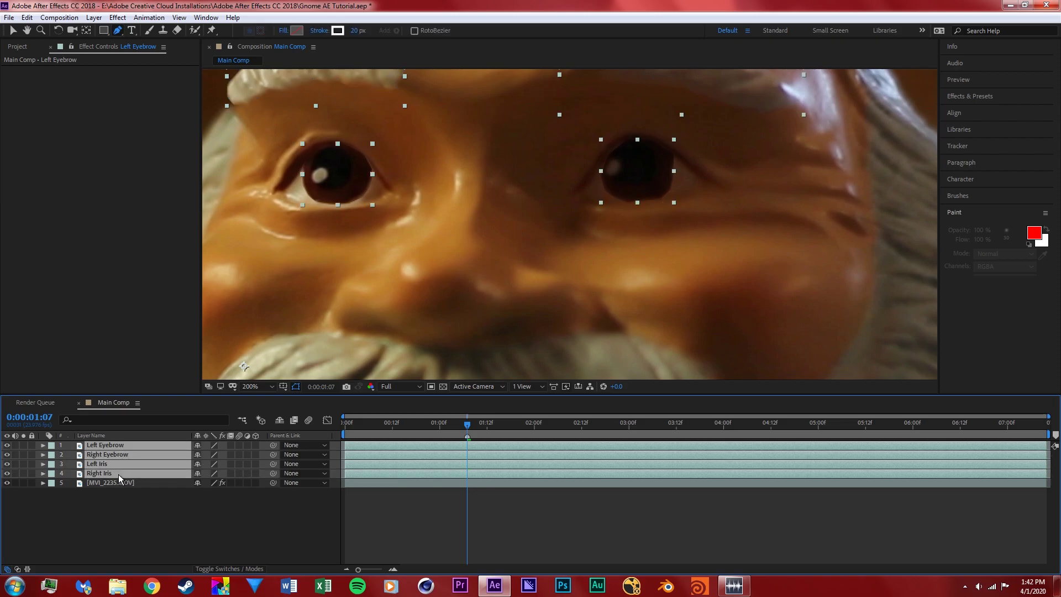
{"action": "key", "text": "f"}
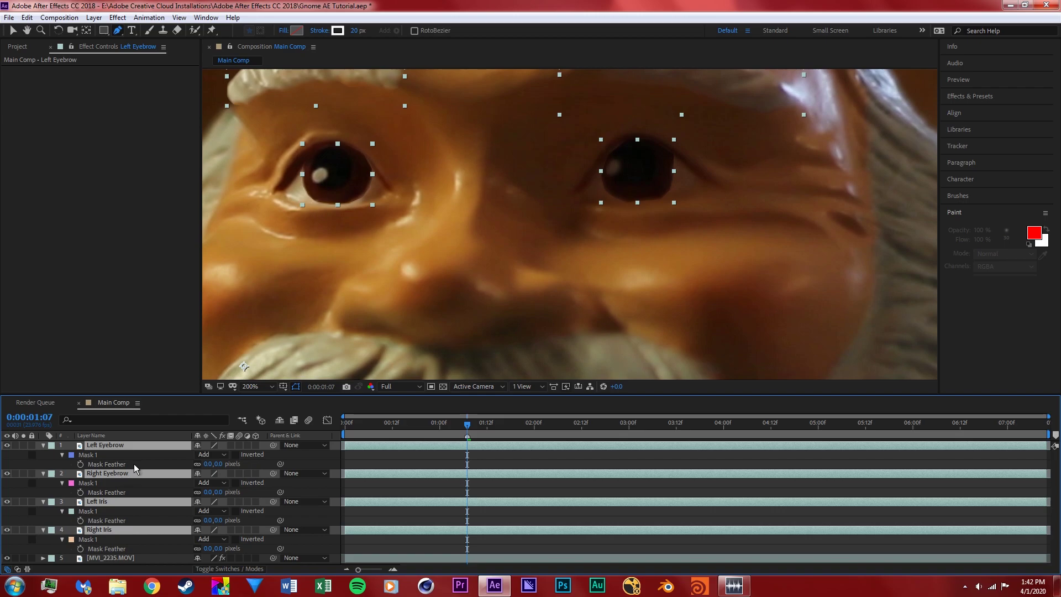
Set the mask feather to 7 pixels on Right Iris and 6 pixels on Left Iris.
{"action": "left_click", "coordinate": [27, 31]}
{"action": "left_click_drag", "start_coordinate": [445, 244], "coordinate": [517, 354]}
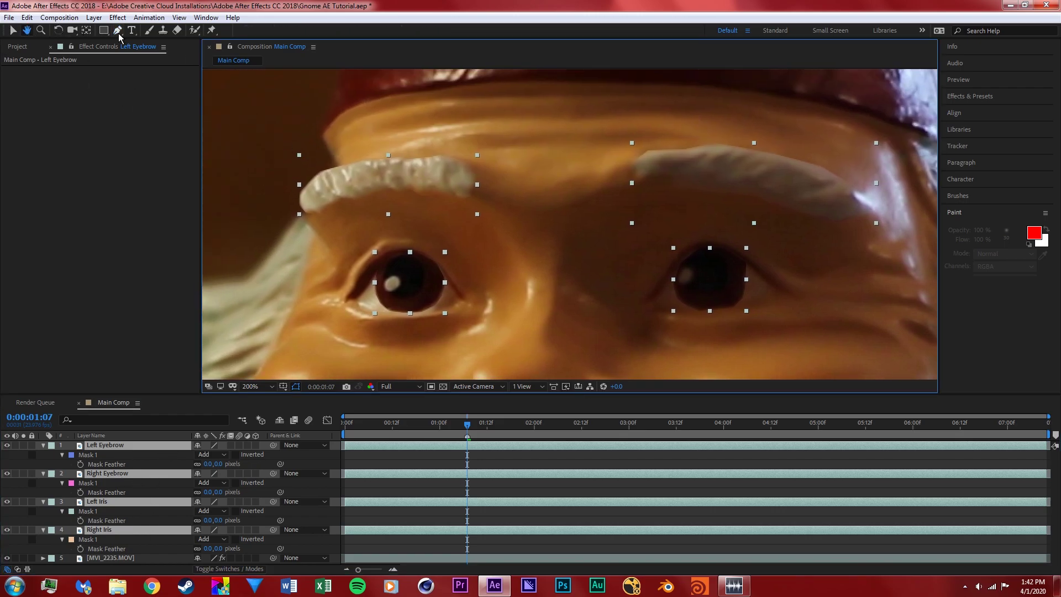
{"action": "left_click", "coordinate": [12, 31]}
{"action": "left_click", "coordinate": [426, 459]}
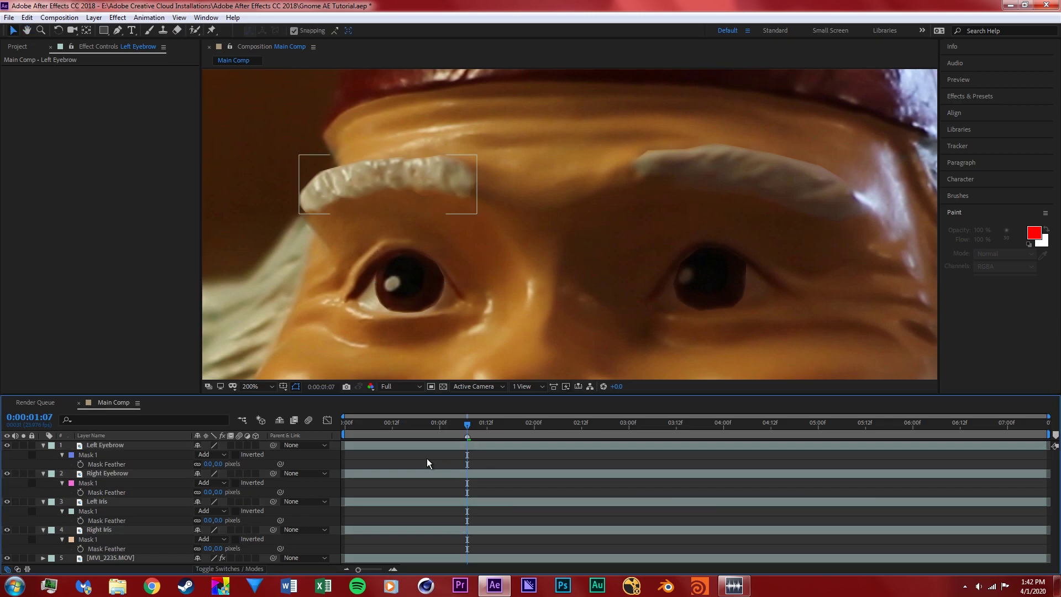
{"action": "left_click", "coordinate": [147, 504]}
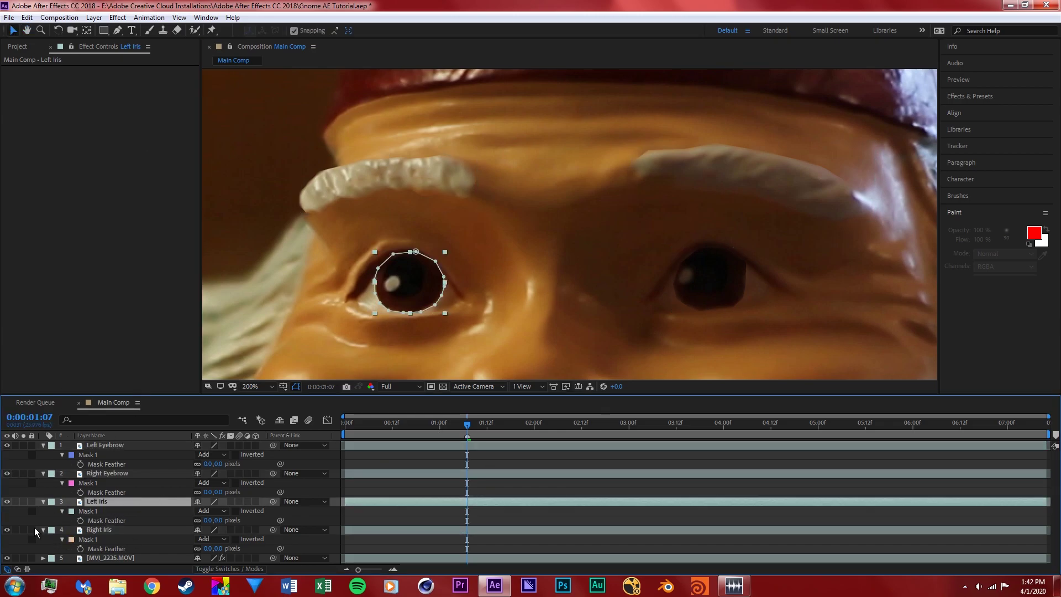
{"action": "left_click", "coordinate": [96, 531]}
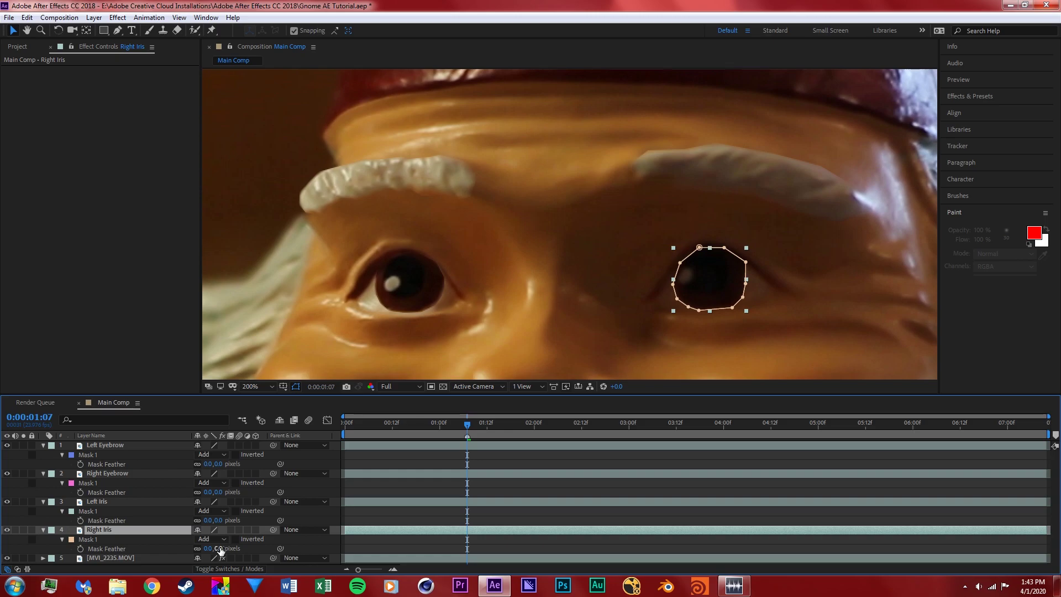
{"action": "left_click_drag", "start_coordinate": [222, 548], "coordinate": [224, 547]}
{"action": "left_click", "coordinate": [301, 537]}
{"action": "left_click", "coordinate": [508, 490]}
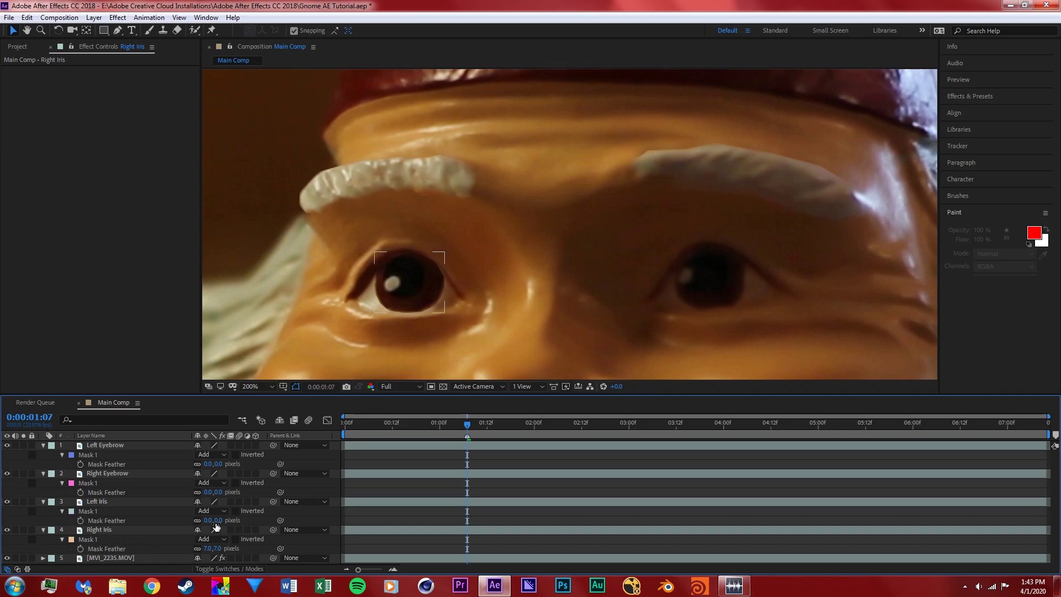
{"action": "left_click_drag", "start_coordinate": [219, 520], "coordinate": [220, 520]}
{"action": "left_click", "coordinate": [545, 489]}
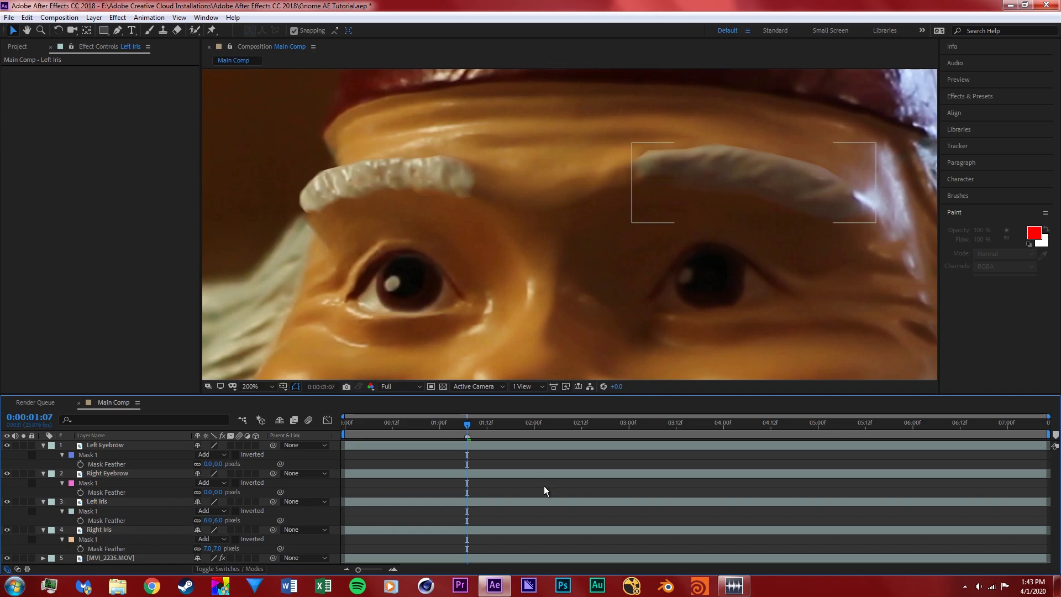
Set the Left Iris mask's expansion to 2 pixels.
{"action": "scroll", "coordinate": [537, 275], "scroll_direction": "down", "scroll_amount": 1}
{"action": "scroll", "coordinate": [621, 294], "scroll_direction": "down", "scroll_amount": 1}
{"action": "scroll", "coordinate": [624, 290], "scroll_direction": "up", "scroll_amount": 1}
{"action": "scroll", "coordinate": [592, 307], "scroll_direction": "up", "scroll_amount": 1}
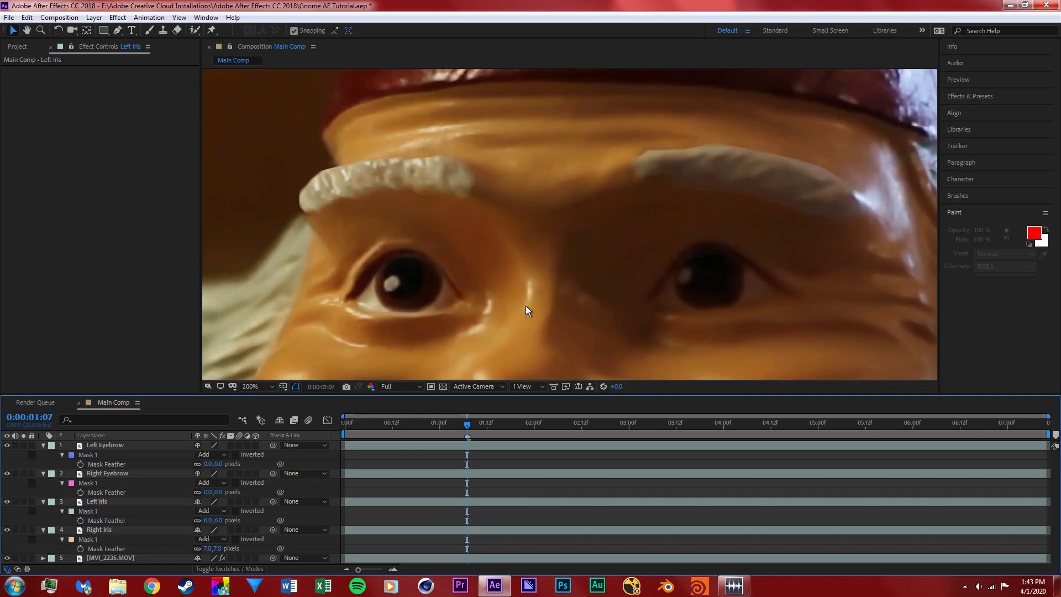
{"action": "scroll", "coordinate": [410, 267], "scroll_direction": "up", "scroll_amount": 1}
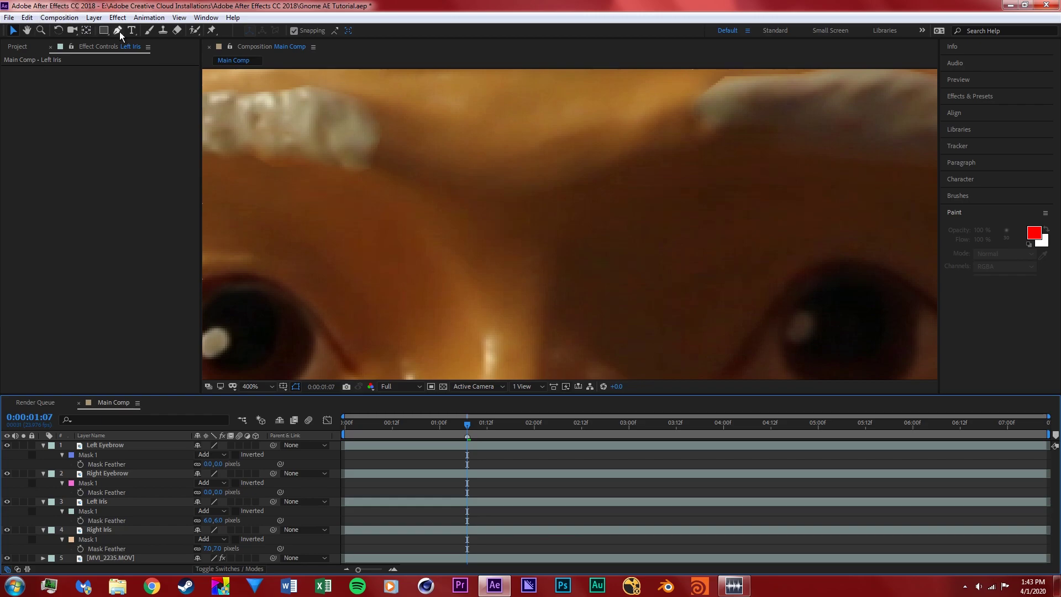
{"action": "left_click", "coordinate": [26, 30]}
{"action": "left_click_drag", "start_coordinate": [303, 254], "coordinate": [509, 244]}
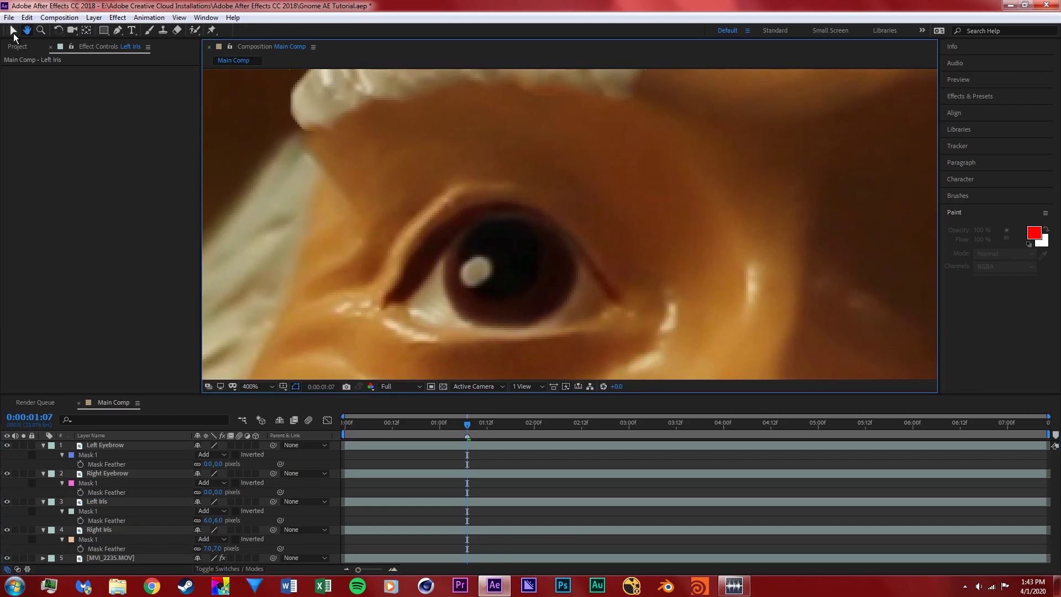
{"action": "left_click", "coordinate": [13, 32]}
{"action": "left_click", "coordinate": [107, 503]}
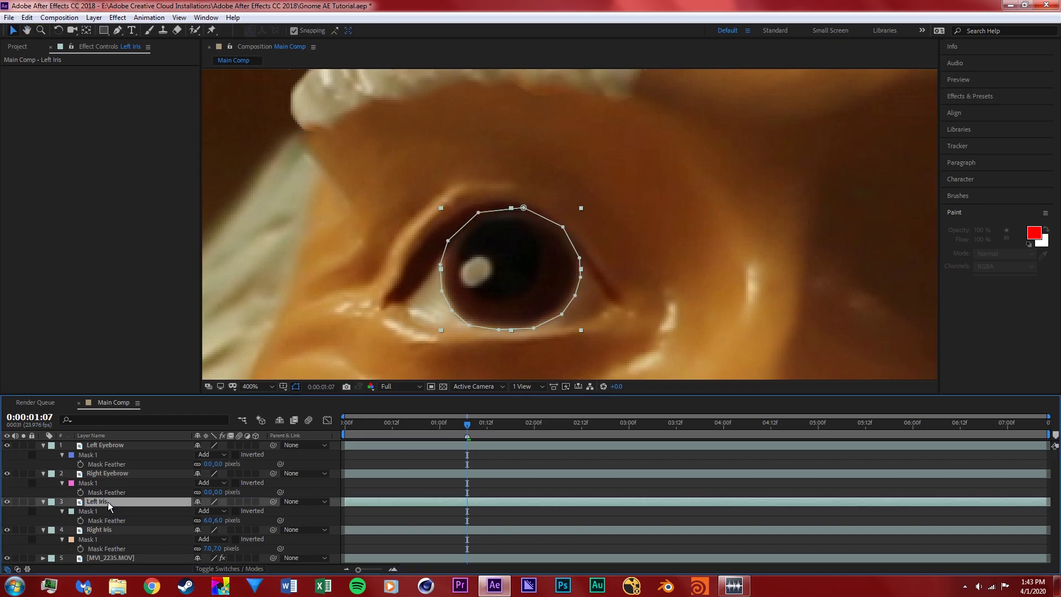
{"action": "left_click", "coordinate": [62, 512]}
{"action": "left_click", "coordinate": [198, 549]}
{"action": "type", "text": "2"}
{"action": "key", "text": "Return"}
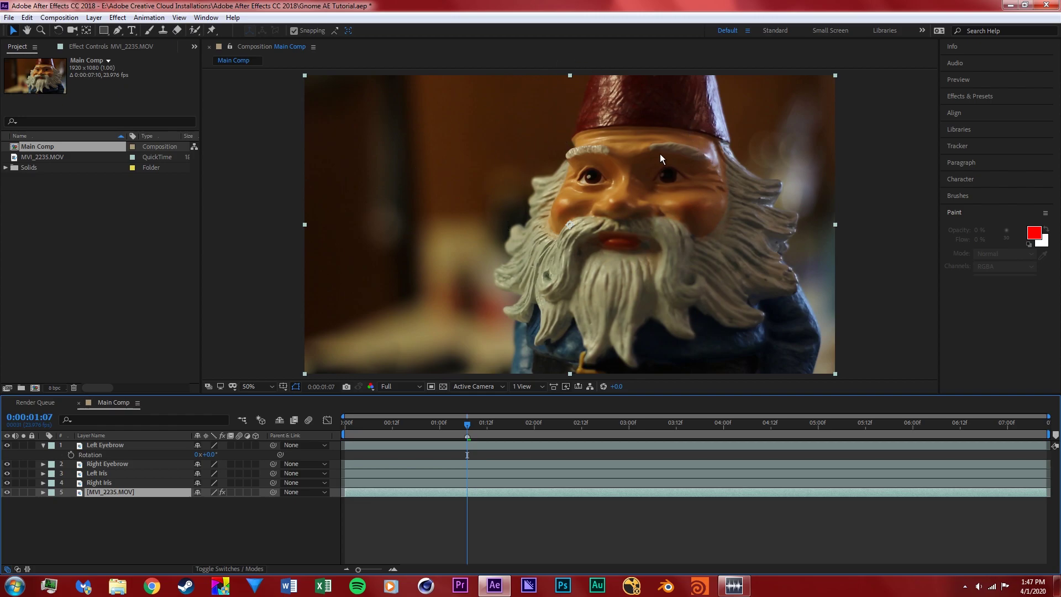
Collapse the Left Eyebrow properties and switch the eyebrow and iris layers' visibility off and on to check the cut-outs.
{"action": "left_click", "coordinate": [43, 445]}
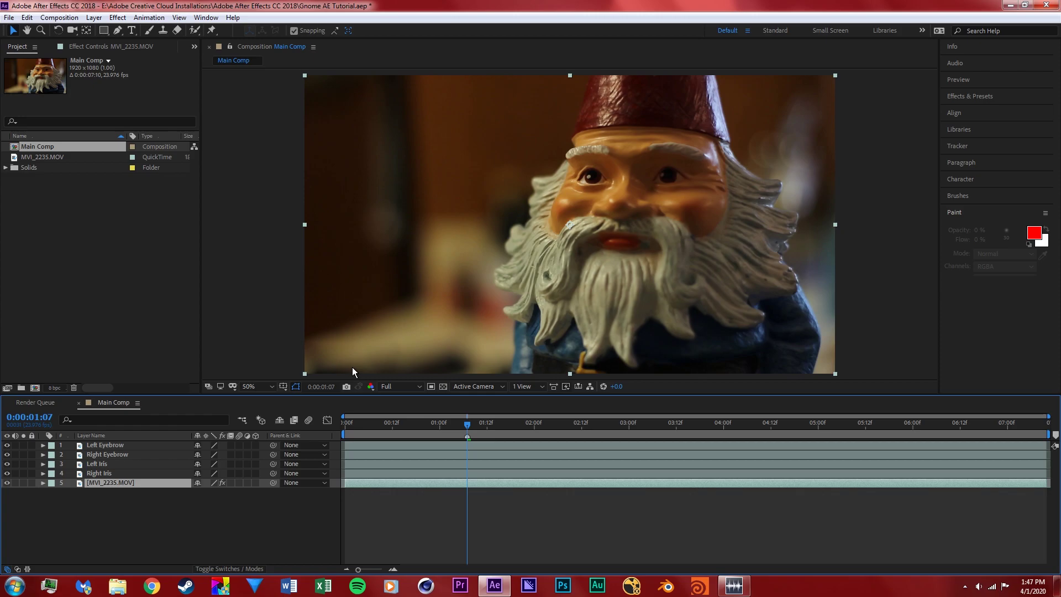
{"action": "left_click", "coordinate": [7, 445]}
{"action": "left_click", "coordinate": [7, 464]}
{"action": "left_click", "coordinate": [7, 463]}
{"action": "left_click", "coordinate": [7, 473]}
{"action": "left_click", "coordinate": [7, 473]}
Try rotating the Left Eyebrow layer around its current anchor point, then undo the rotation.
{"action": "scroll", "coordinate": [639, 168], "scroll_direction": "up", "scroll_amount": 1}
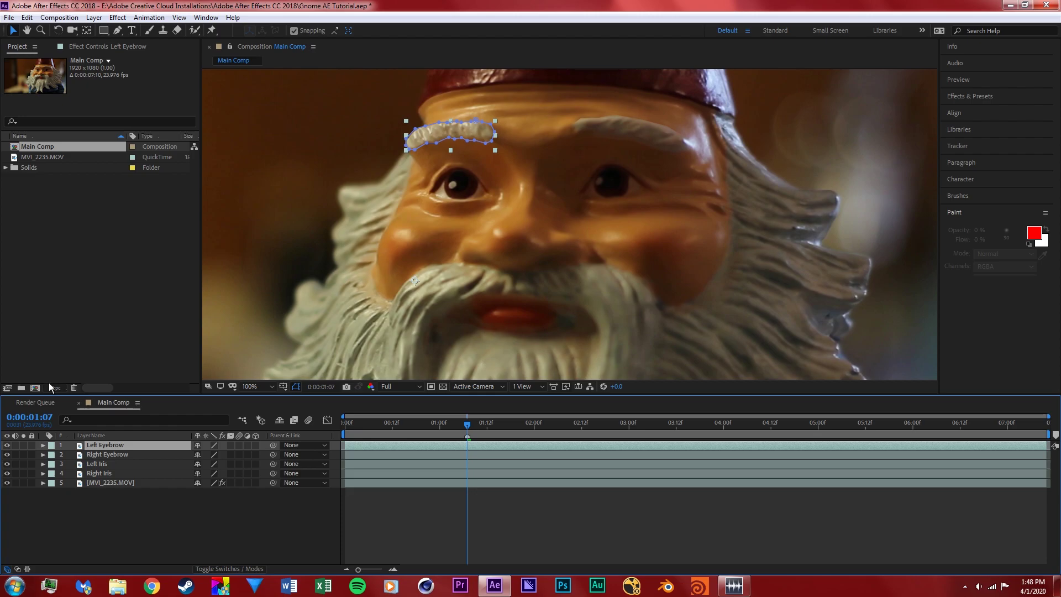
{"action": "key", "text": "r"}
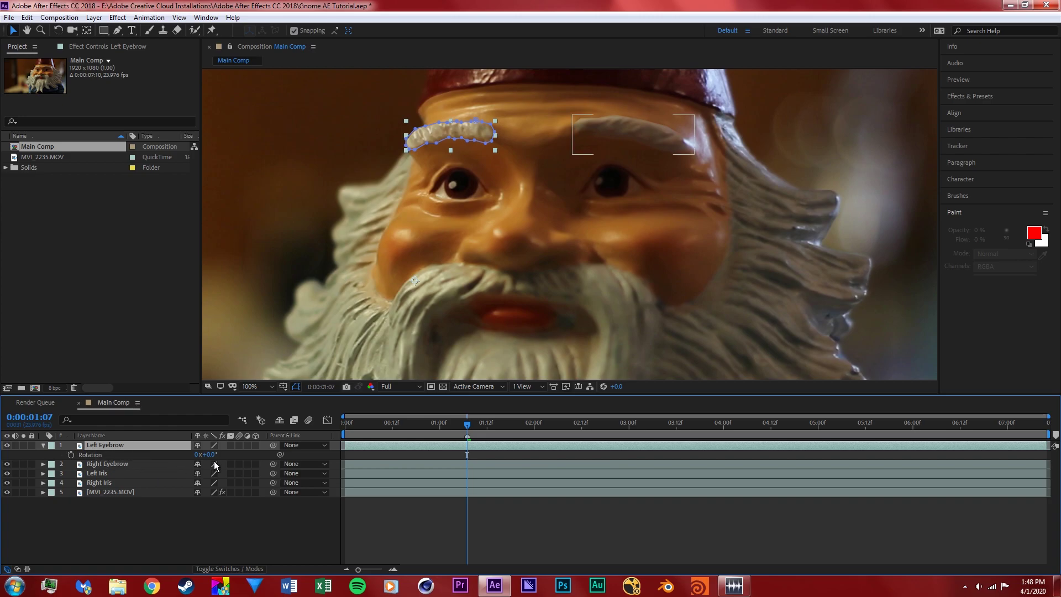
{"action": "mouse_move", "coordinate": [209, 454]}
{"action": "left_mouse_down"}
{"action": "mouse_move", "coordinate": [258, 466]}
{"action": "mouse_move", "coordinate": [220, 466]}
{"action": "left_mouse_up"}
{"action": "key", "text": "ctrl+z"}
{"action": "scroll", "coordinate": [420, 310], "scroll_direction": "up", "scroll_amount": 2}
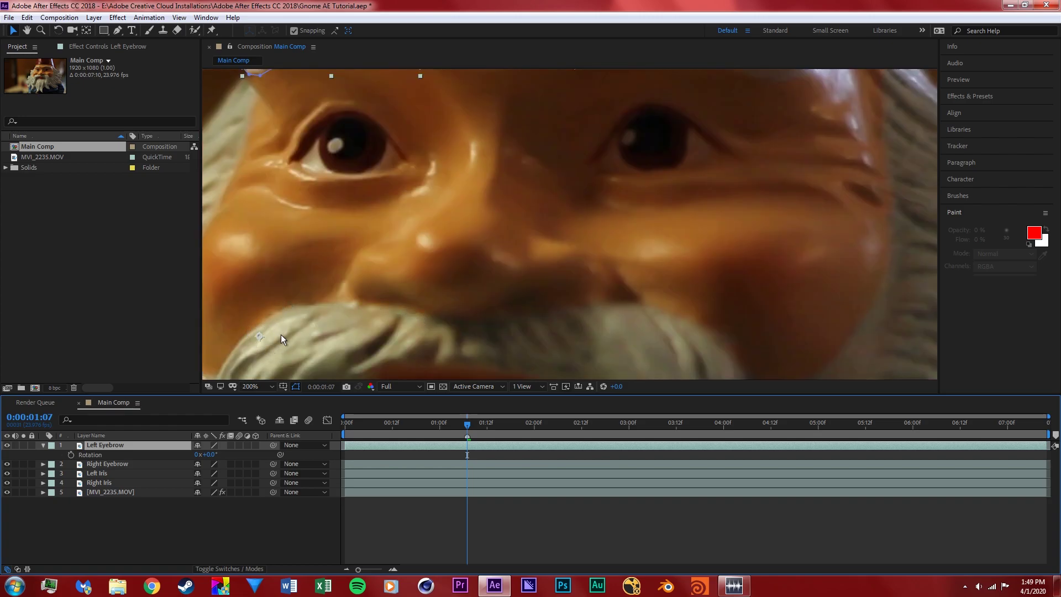
{"action": "scroll", "coordinate": [361, 281], "scroll_direction": "down", "scroll_amount": 2}
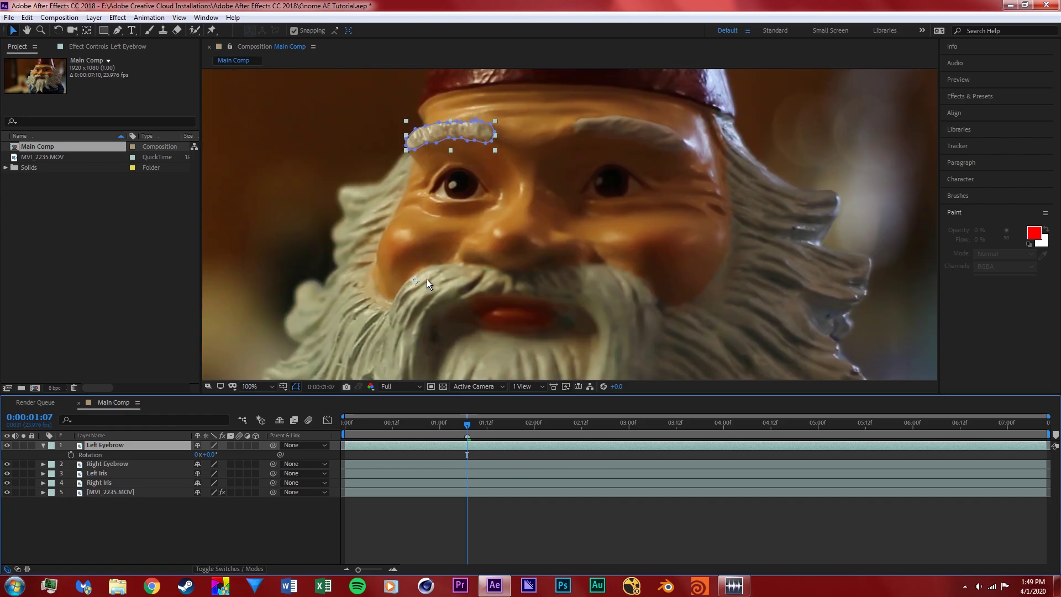
{"action": "left_click_drag", "start_coordinate": [208, 448], "coordinate": [225, 451]}
{"action": "key", "text": "ctrl+z"}
Move the Left Eyebrow layer's anchor point onto the outer part of the eyebrow and test-rotate the layer to 22°.
{"action": "key", "text": "y"}
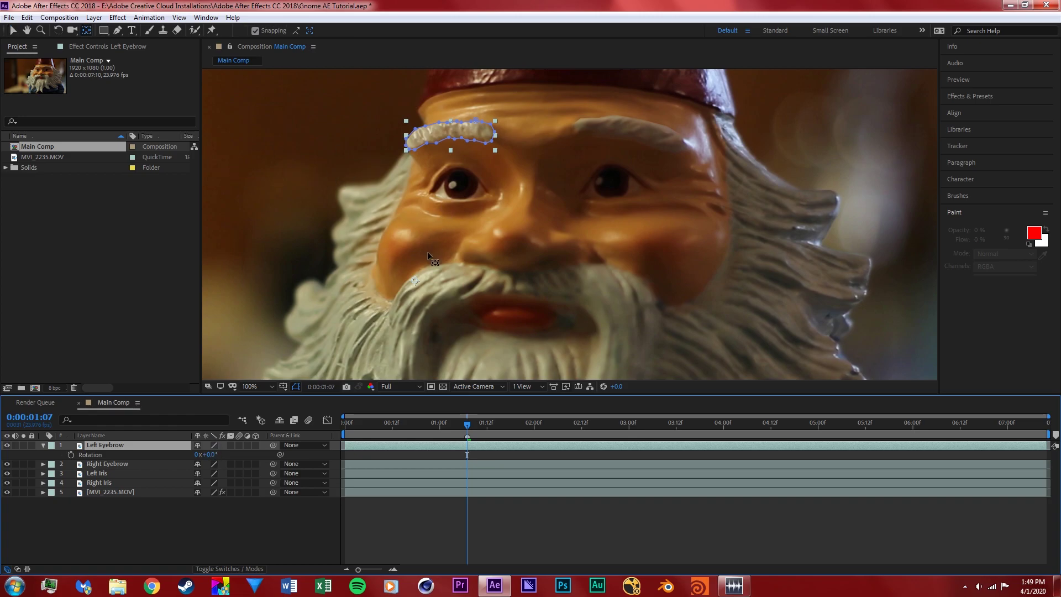
{"action": "left_click_drag", "start_coordinate": [415, 283], "coordinate": [432, 136]}
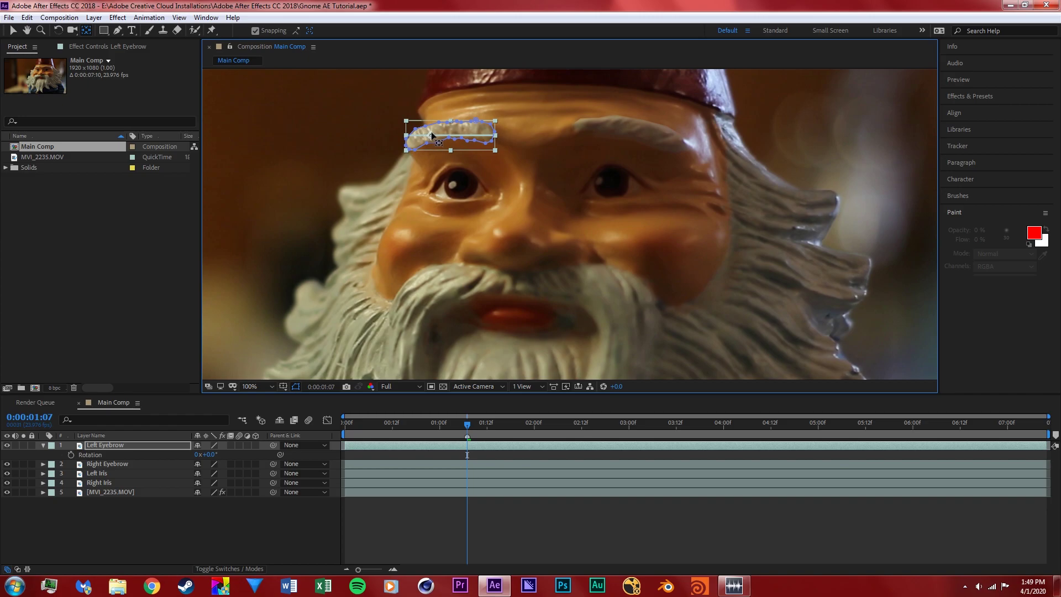
{"action": "left_click_drag", "start_coordinate": [432, 135], "coordinate": [433, 134]}
{"action": "key", "text": "v"}
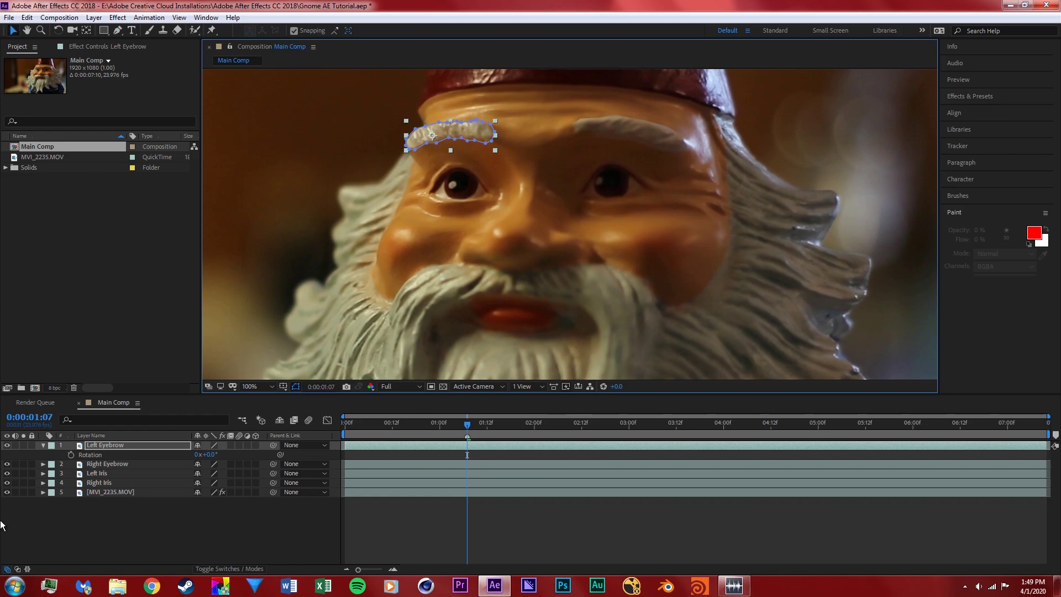
{"action": "left_click", "coordinate": [119, 447]}
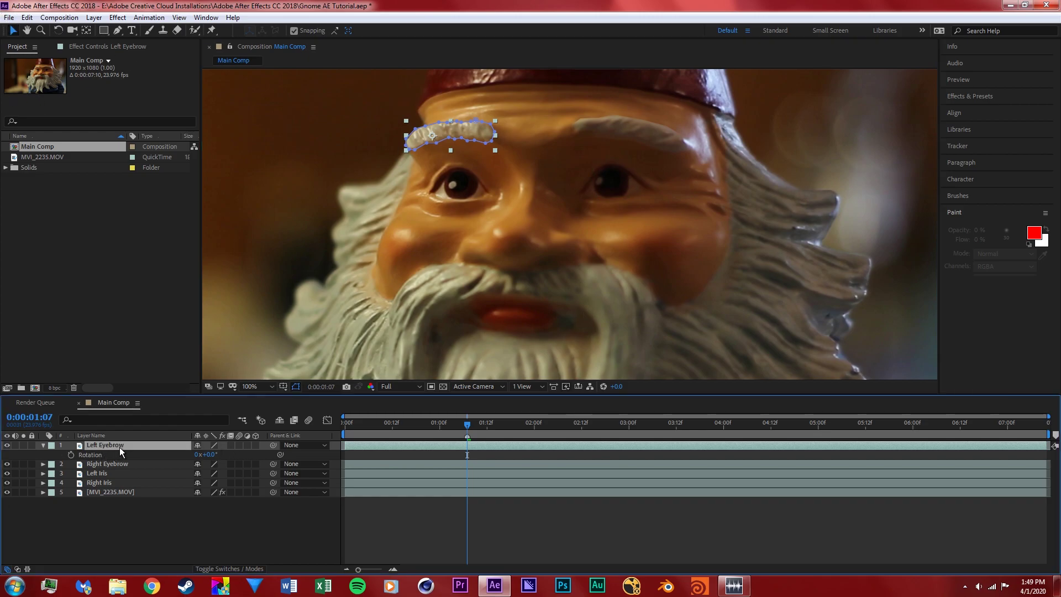
{"action": "left_click_drag", "start_coordinate": [209, 455], "coordinate": [212, 455]}
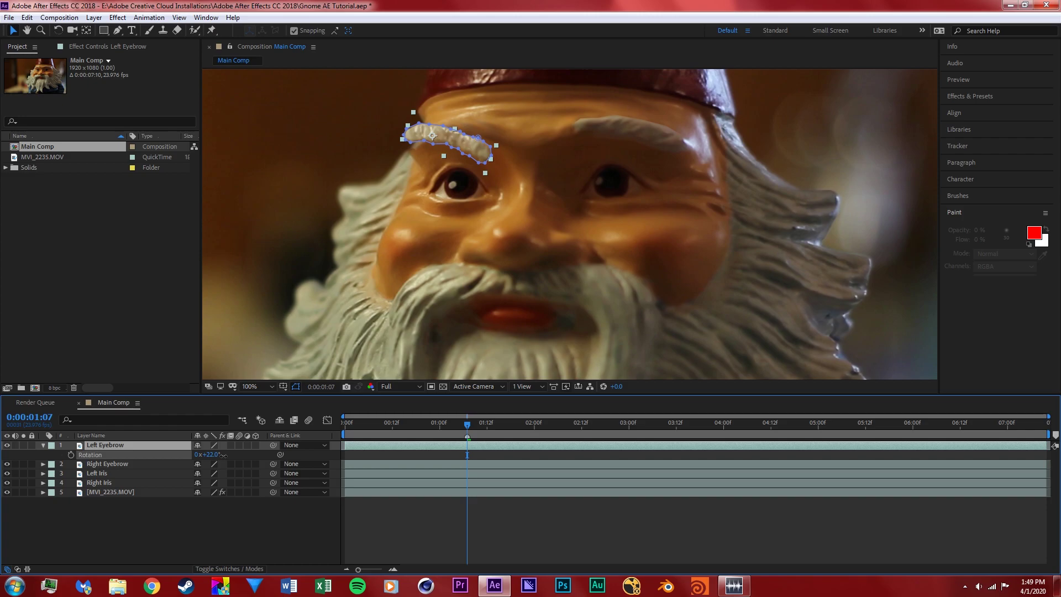
Move the Right Eyebrow layer's anchor point onto the outer part of the eyebrow and test-rotate the layer to -21°.
{"action": "left_click", "coordinate": [108, 464]}
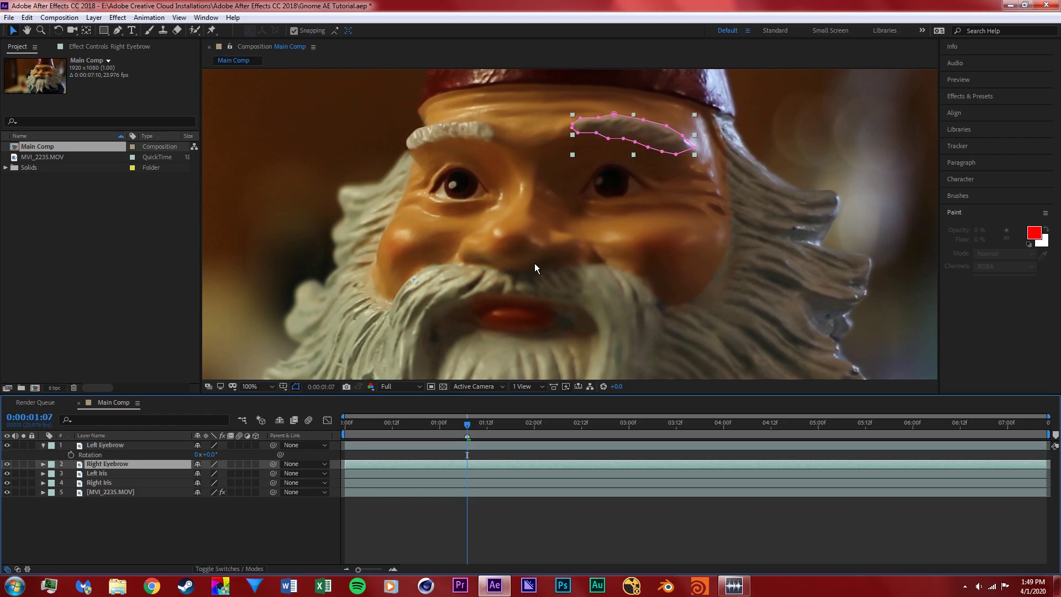
{"action": "key", "text": "y"}
{"action": "left_click_drag", "start_coordinate": [418, 282], "coordinate": [659, 143]}
{"action": "key", "text": "v"}
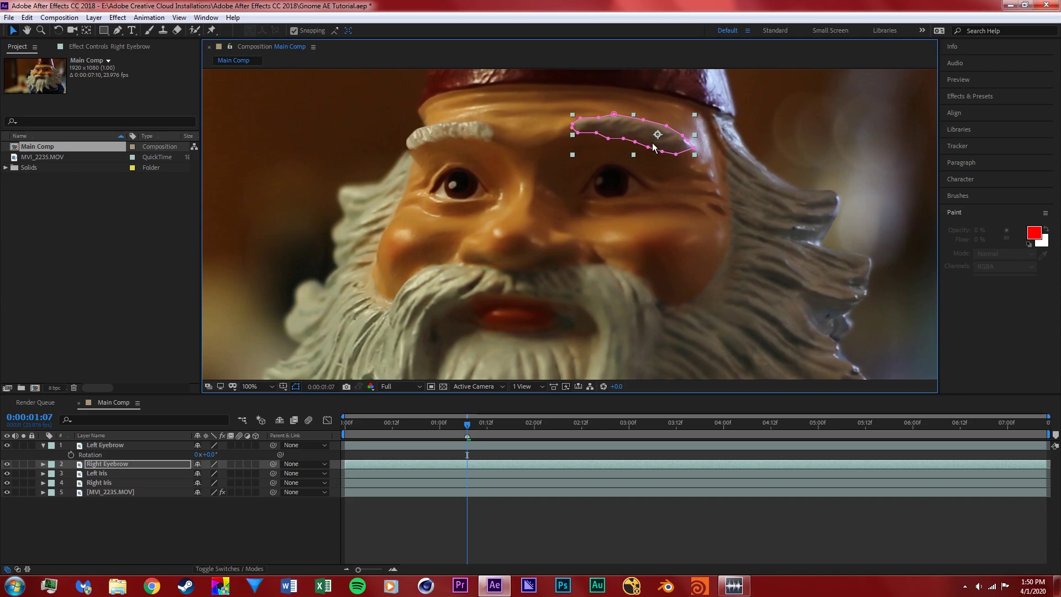
{"action": "left_click", "coordinate": [122, 463]}
{"action": "key", "text": "r"}
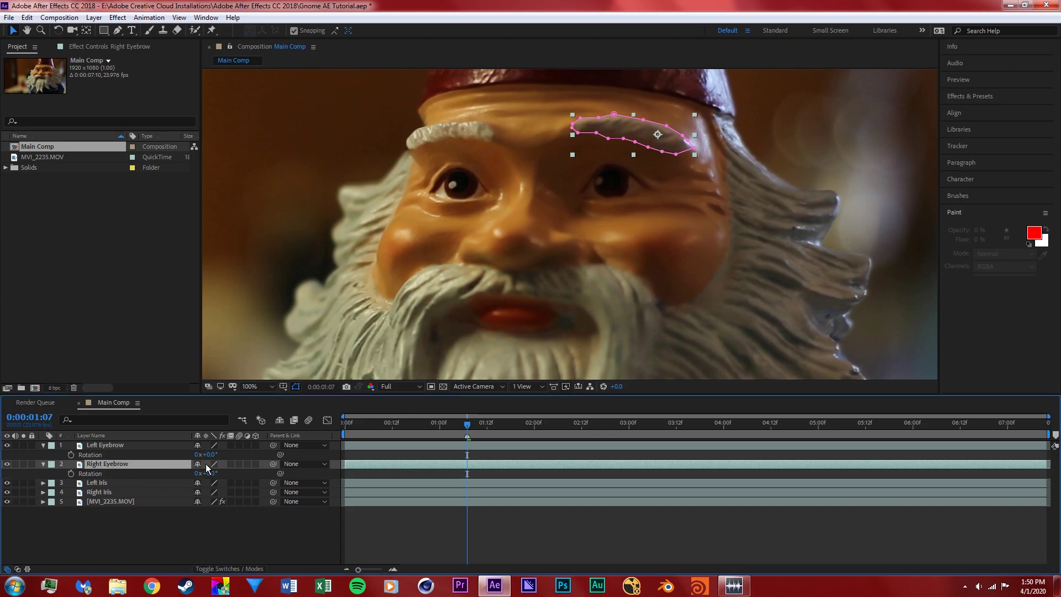
{"action": "left_click_drag", "start_coordinate": [208, 473], "coordinate": [196, 473]}
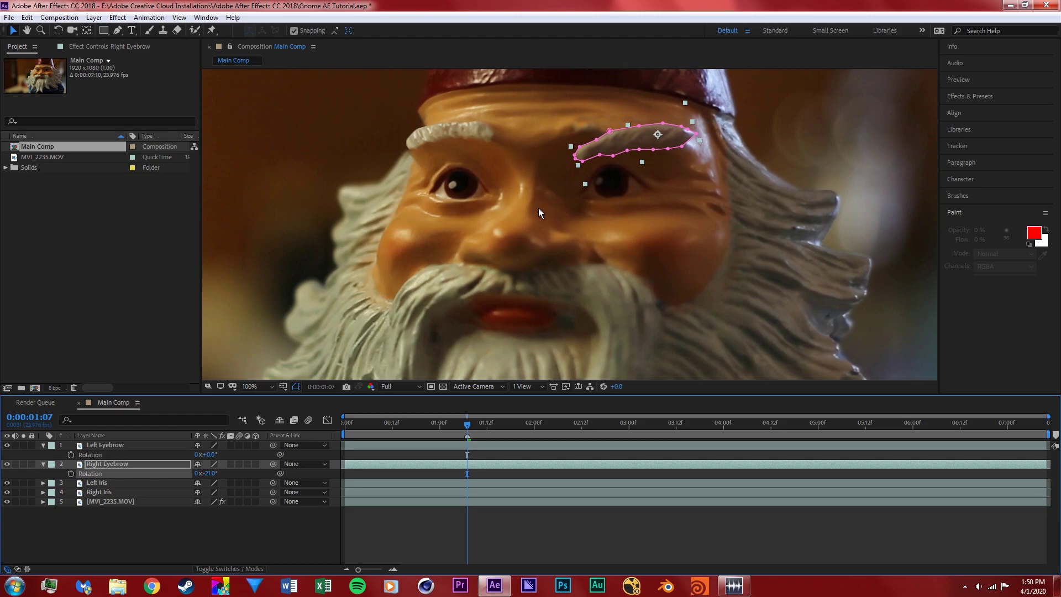
Start Position and Rotation keyframes for the Left Eyebrow and Right Eyebrow layers at 0:00:01:07.
{"action": "left_click", "coordinate": [42, 446]}
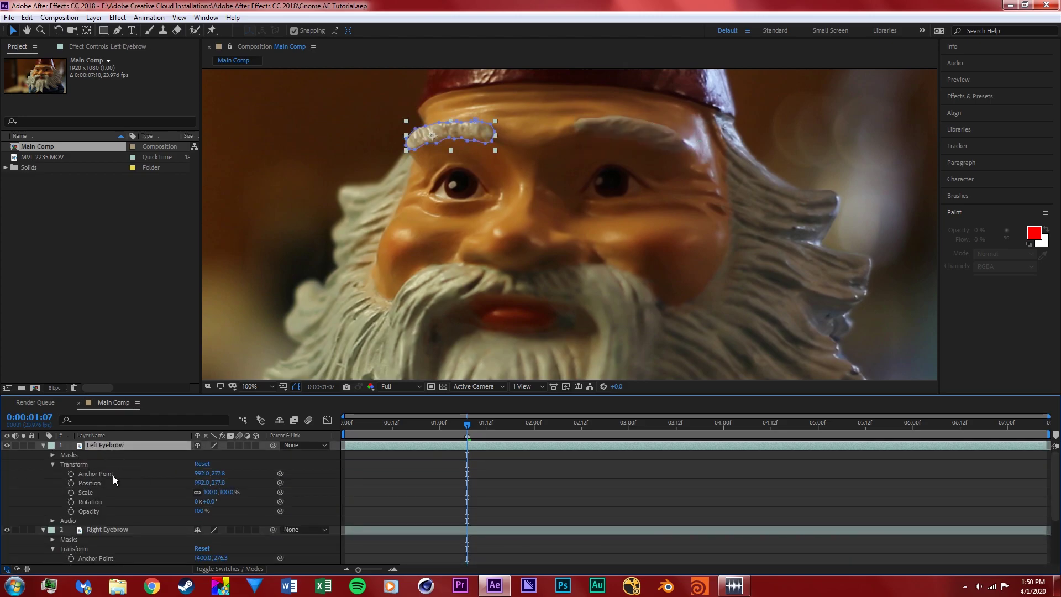
{"action": "left_click", "coordinate": [70, 483]}
{"action": "left_click", "coordinate": [70, 502]}
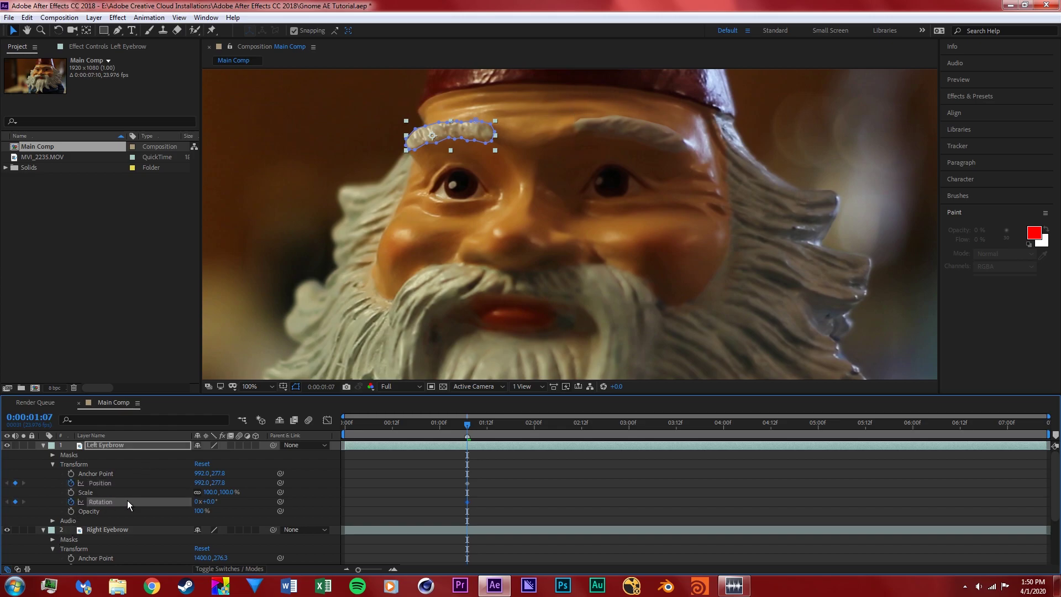
{"action": "scroll", "coordinate": [120, 514], "scroll_direction": "down", "scroll_amount": 2}
{"action": "left_click", "coordinate": [70, 511]}
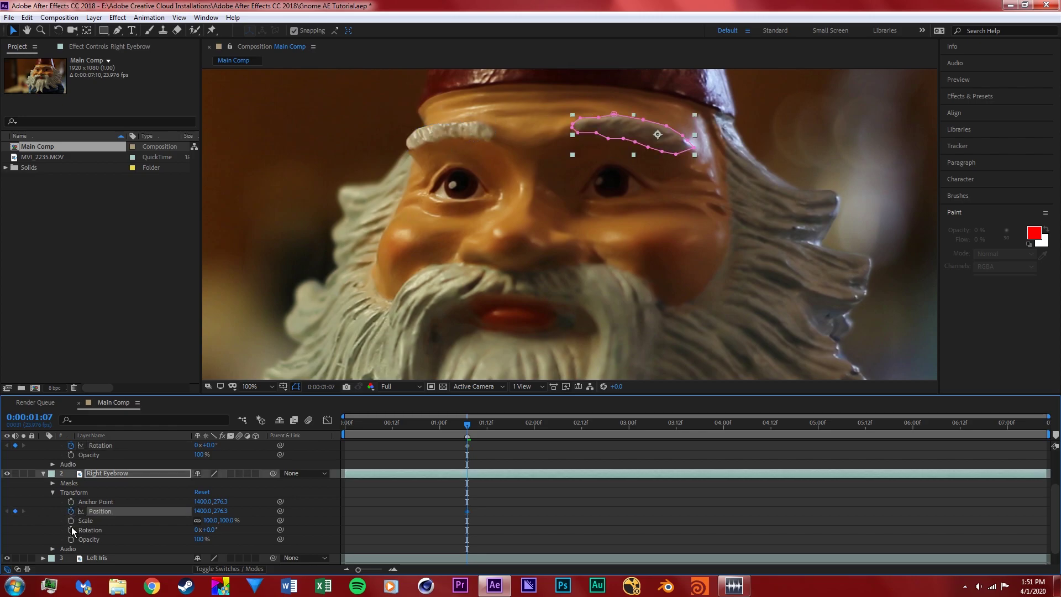
{"action": "left_click", "coordinate": [71, 530]}
{"action": "scroll", "coordinate": [486, 506], "scroll_direction": "up", "scroll_amount": 2}
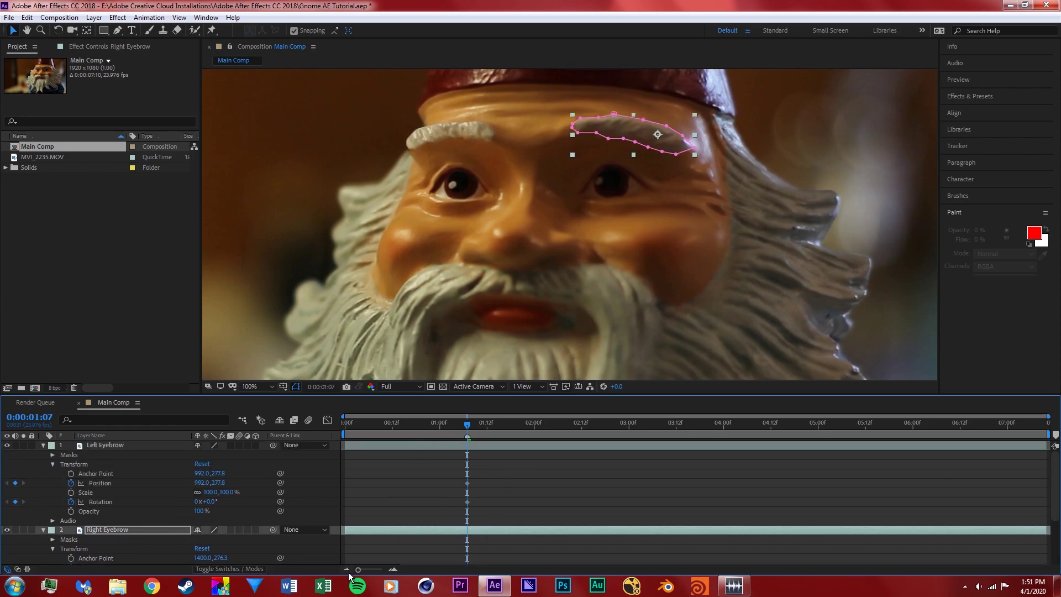
At 0:00:02:01, rotate the Left Eyebrow to 22°, rotate the Right Eyebrow the opposite way, and shift both eyebrows inward.
{"action": "left_click_drag", "start_coordinate": [358, 569], "coordinate": [370, 571]}
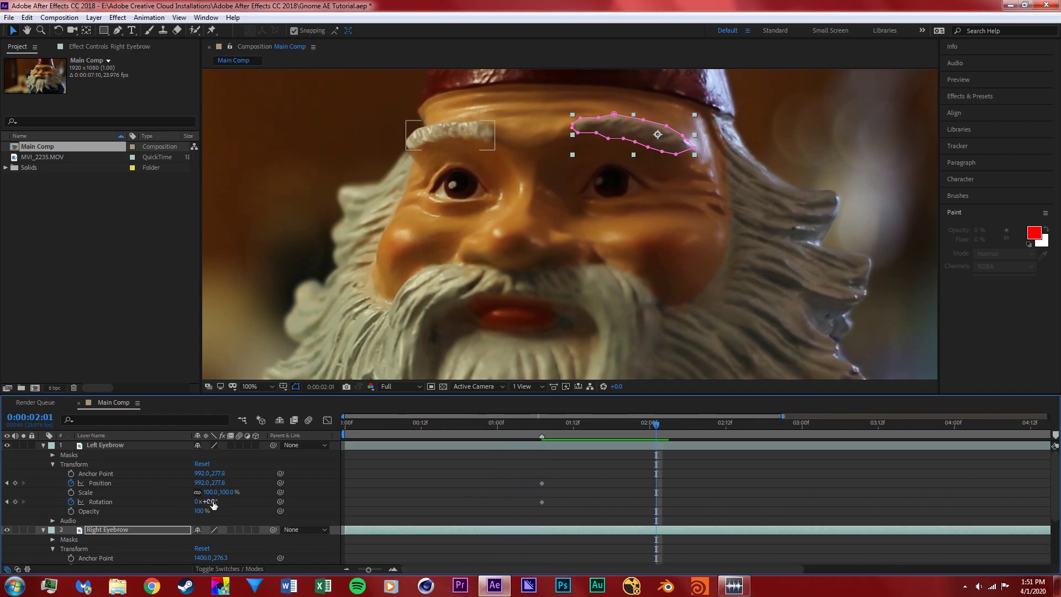
{"action": "left_click_drag", "start_coordinate": [213, 504], "coordinate": [223, 500]}
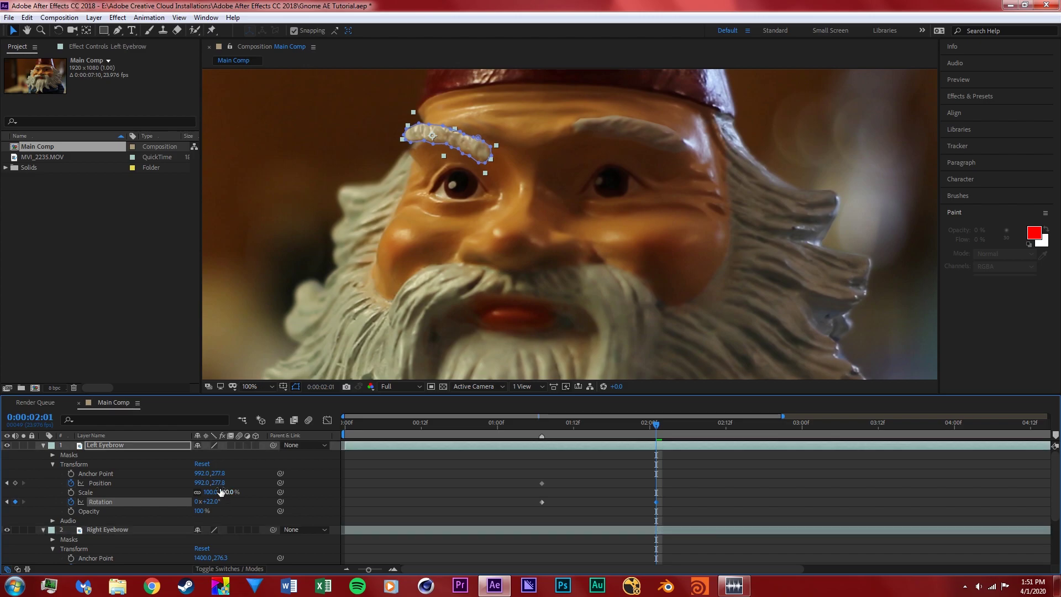
{"action": "scroll", "coordinate": [189, 531], "scroll_direction": "down", "scroll_amount": 2}
{"action": "scroll", "coordinate": [168, 538], "scroll_direction": "down", "scroll_amount": 2}
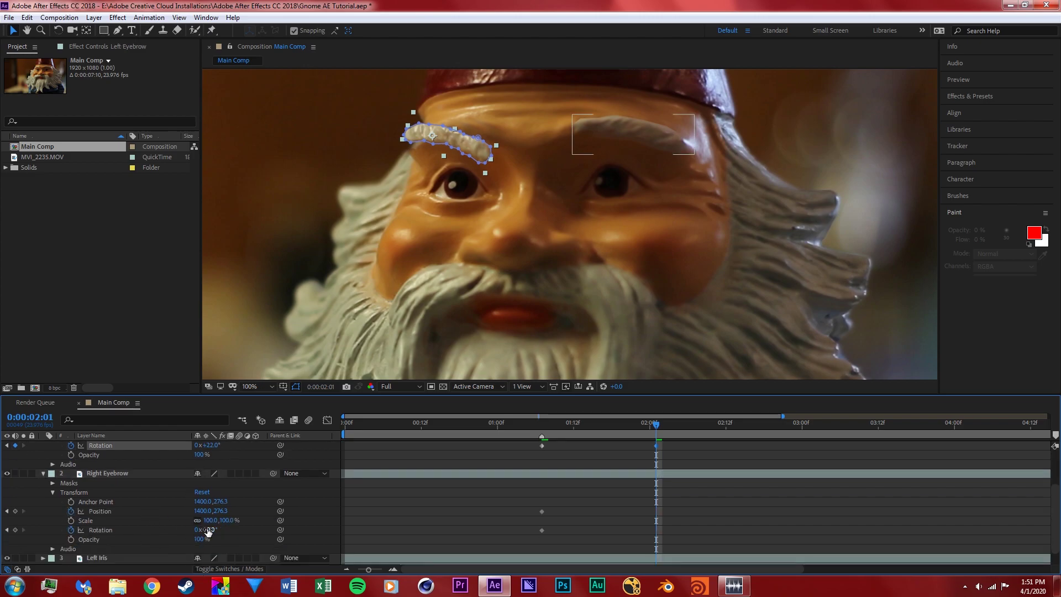
{"action": "left_click_drag", "start_coordinate": [212, 531], "coordinate": [212, 483]}
{"action": "scroll", "coordinate": [166, 484], "scroll_direction": "up", "scroll_amount": 2}
Play back the eyebrow movement repeatedly from just before its first keyframes.
{"action": "key", "text": "space"}
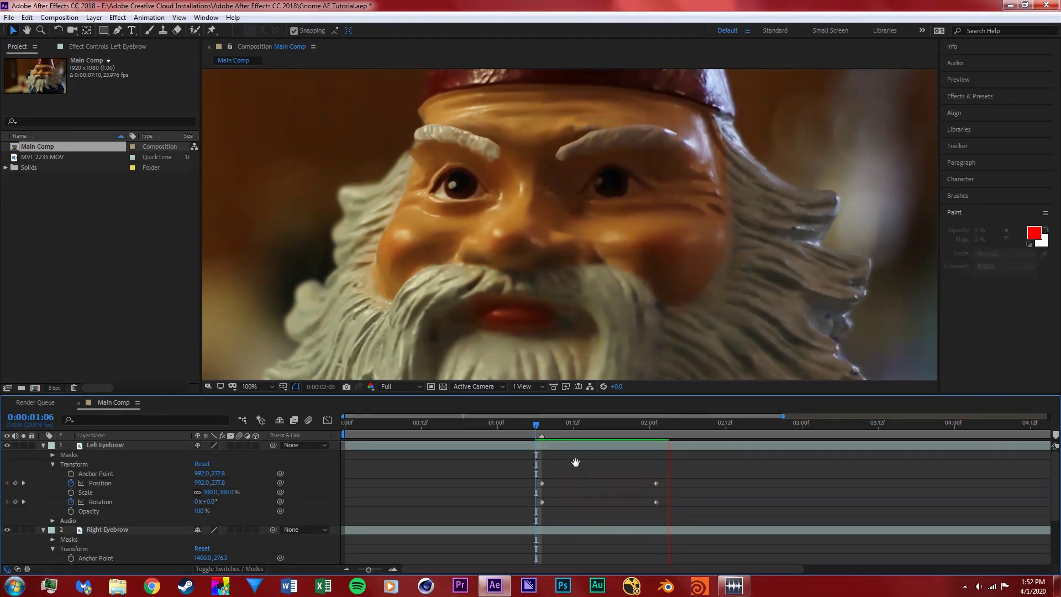
{"action": "key", "text": "space"}
{"action": "left_click_drag", "start_coordinate": [570, 427], "coordinate": [543, 436]}
{"action": "key", "text": "space"}
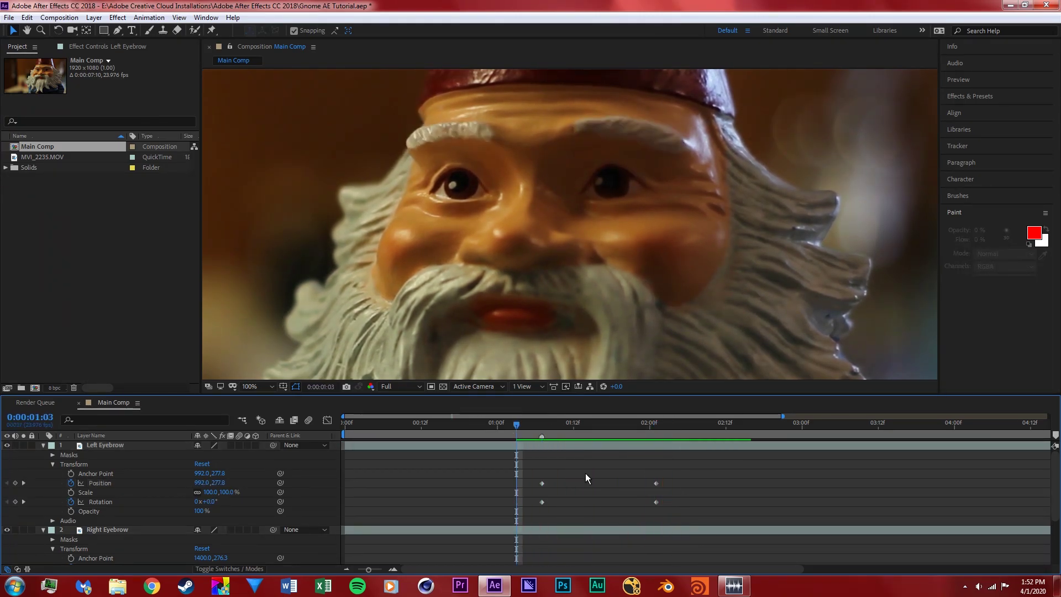
{"action": "key", "text": "space"}
{"action": "key", "text": "space"}
{"action": "left_click_drag", "start_coordinate": [606, 433], "coordinate": [528, 425]}
{"action": "key", "text": "space"}
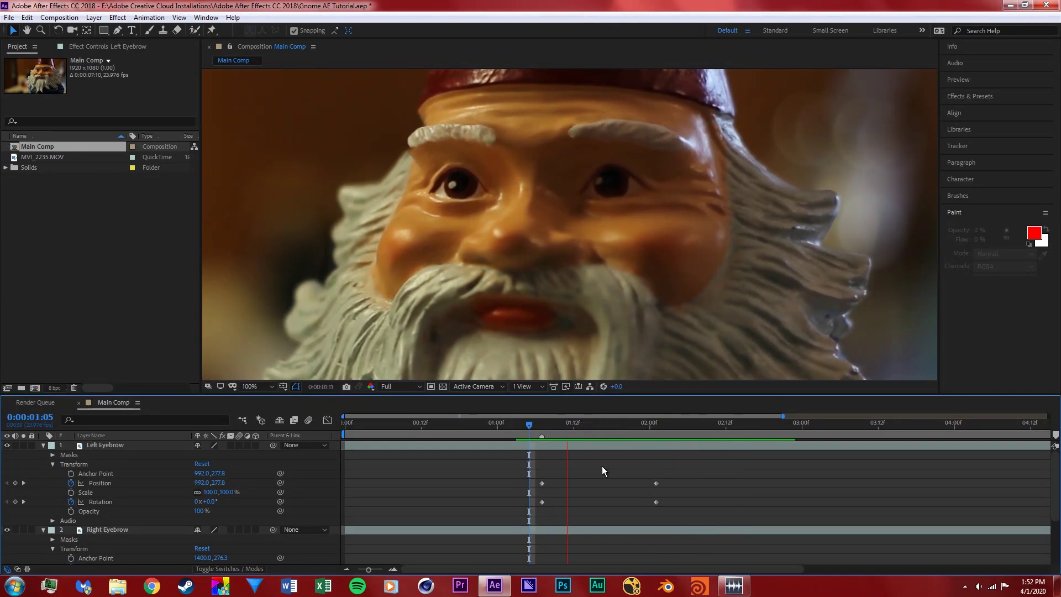
Apply Easy Ease to all Position and Rotation keyframes of both eyebrow layers.
{"action": "left_click_drag", "start_coordinate": [601, 433], "coordinate": [637, 432]}
{"action": "left_click_drag", "start_coordinate": [541, 436], "coordinate": [678, 488]}
{"action": "scroll", "coordinate": [595, 473], "scroll_direction": "down", "scroll_amount": 1}
{"action": "left_click_drag", "start_coordinate": [525, 522], "coordinate": [676, 559]}
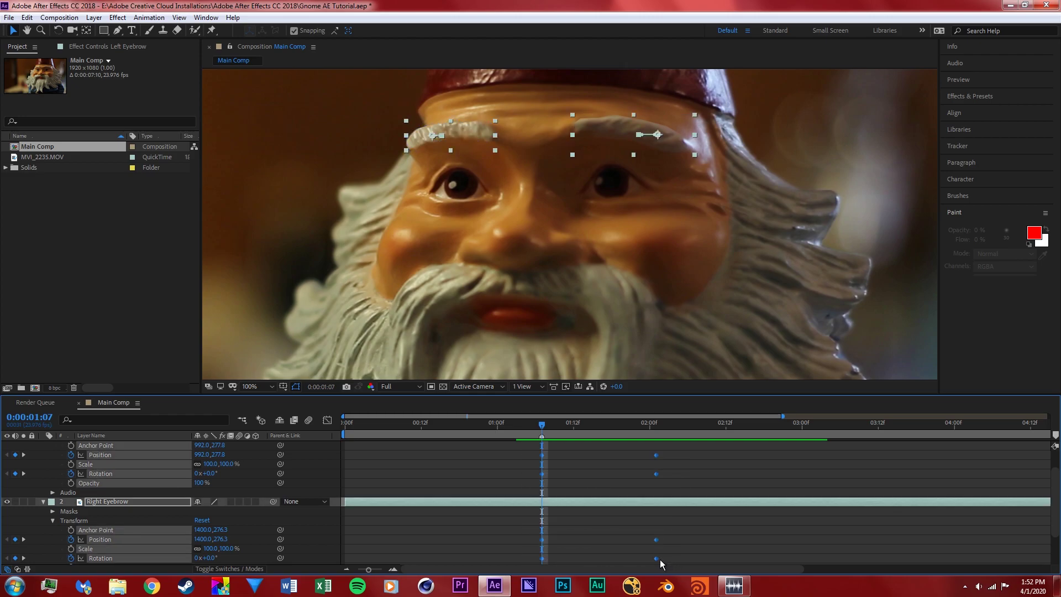
{"action": "right_click", "coordinate": [660, 559]}
{"action": "mouse_move", "coordinate": [677, 551]}
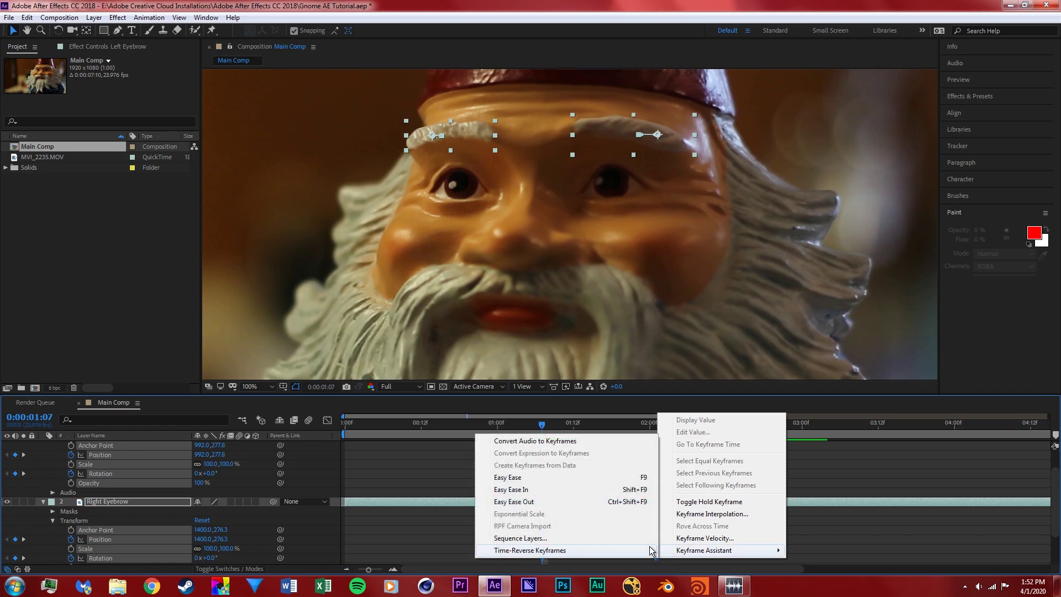
{"action": "left_click", "coordinate": [529, 478]}
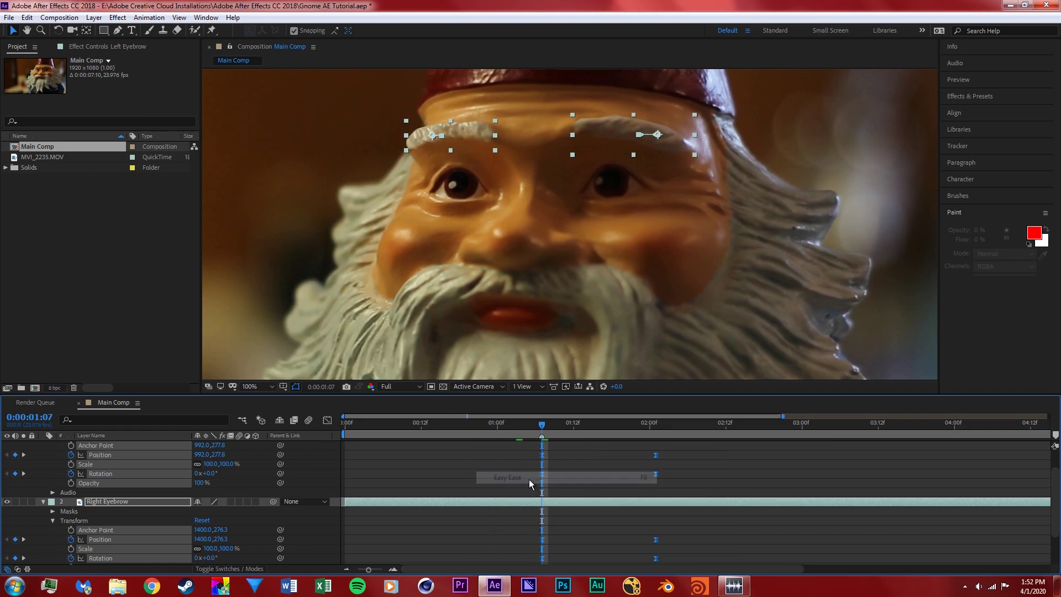
{"action": "left_click", "coordinate": [693, 467]}
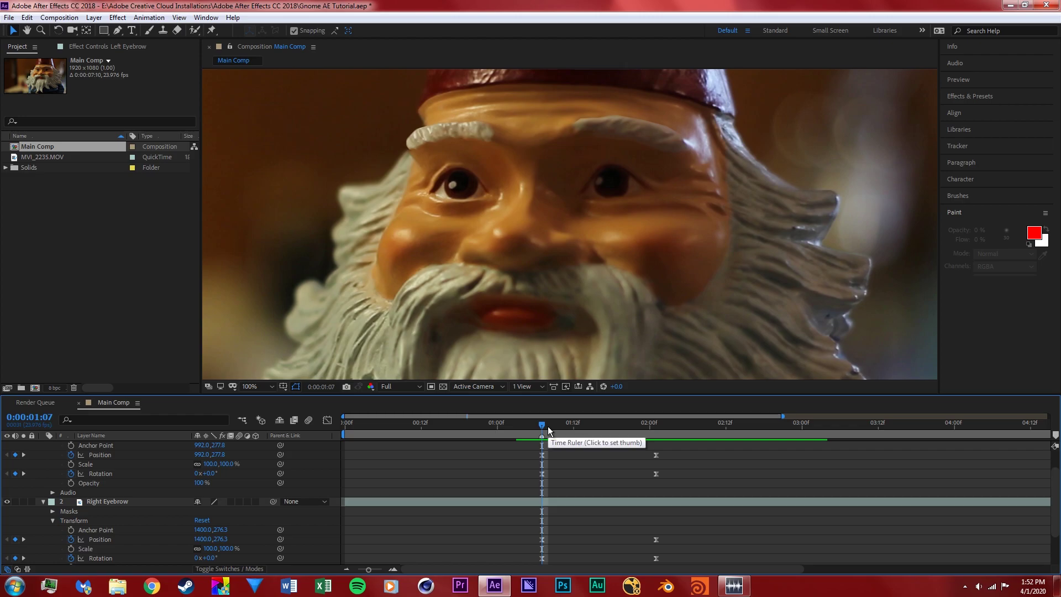
Play back the eyebrow animation to judge the effect of the easing.
{"action": "left_click_drag", "start_coordinate": [547, 425], "coordinate": [560, 430]}
{"action": "left_click_drag", "start_coordinate": [580, 437], "coordinate": [548, 430]}
{"action": "key", "text": "space"}
{"action": "key", "text": "space"}
{"action": "key", "text": "space"}
{"action": "mouse_move", "coordinate": [580, 437]}
{"action": "left_mouse_down"}
{"action": "mouse_move", "coordinate": [558, 426]}
{"action": "mouse_move", "coordinate": [618, 426]}
{"action": "mouse_move", "coordinate": [557, 427]}
{"action": "mouse_move", "coordinate": [586, 426]}
{"action": "left_mouse_up"}
In the speed graph, shorten the outgoing ease of the Right Eyebrow's Rotation at the first keyframe, then return to the layer view.
{"action": "left_click_drag", "start_coordinate": [528, 442], "coordinate": [654, 560]}
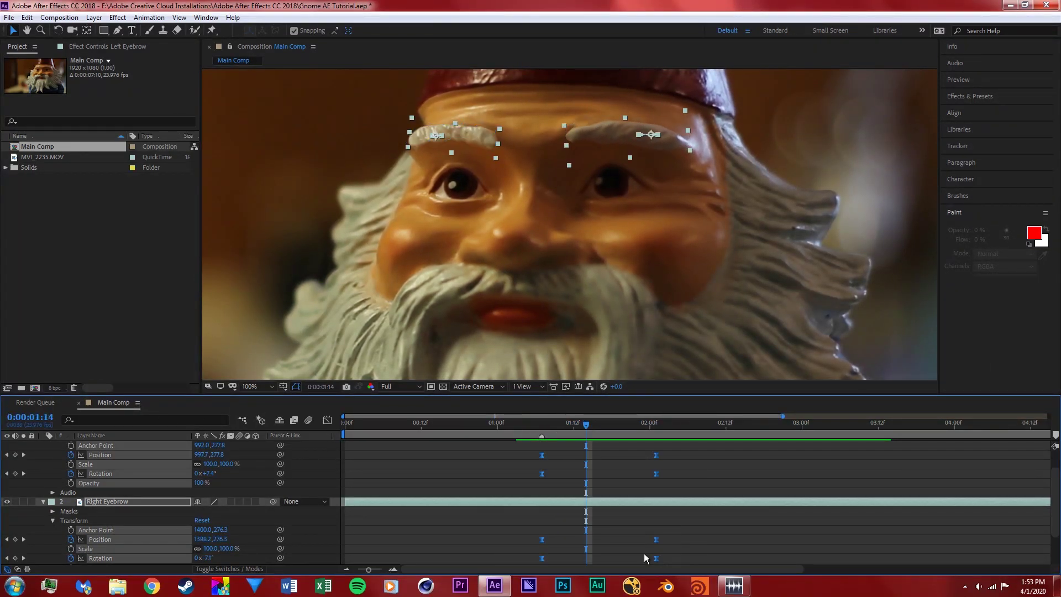
{"action": "left_click", "coordinate": [327, 420]}
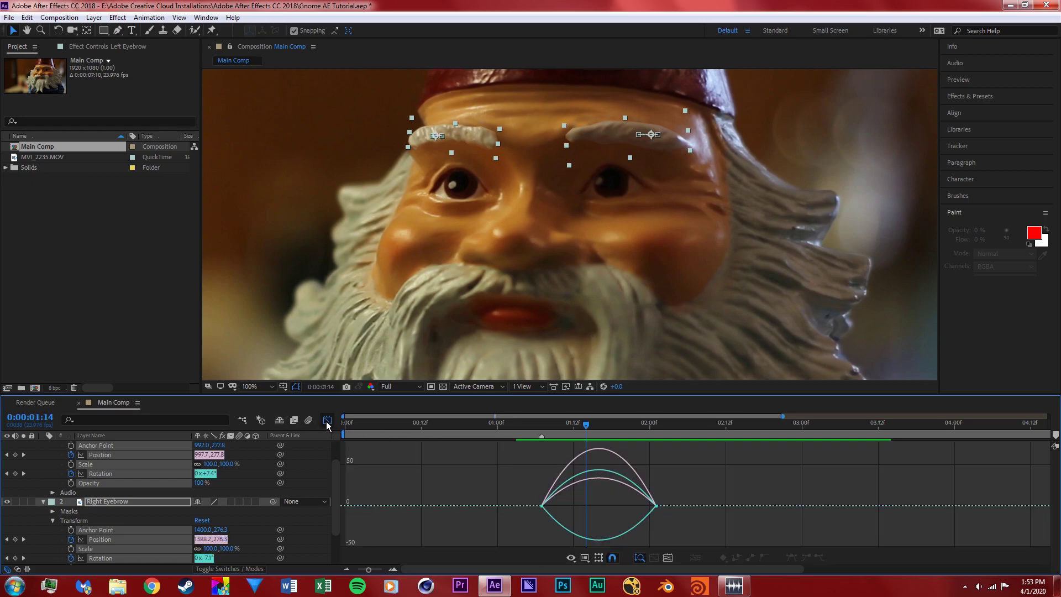
{"action": "left_click_drag", "start_coordinate": [551, 423], "coordinate": [540, 436]}
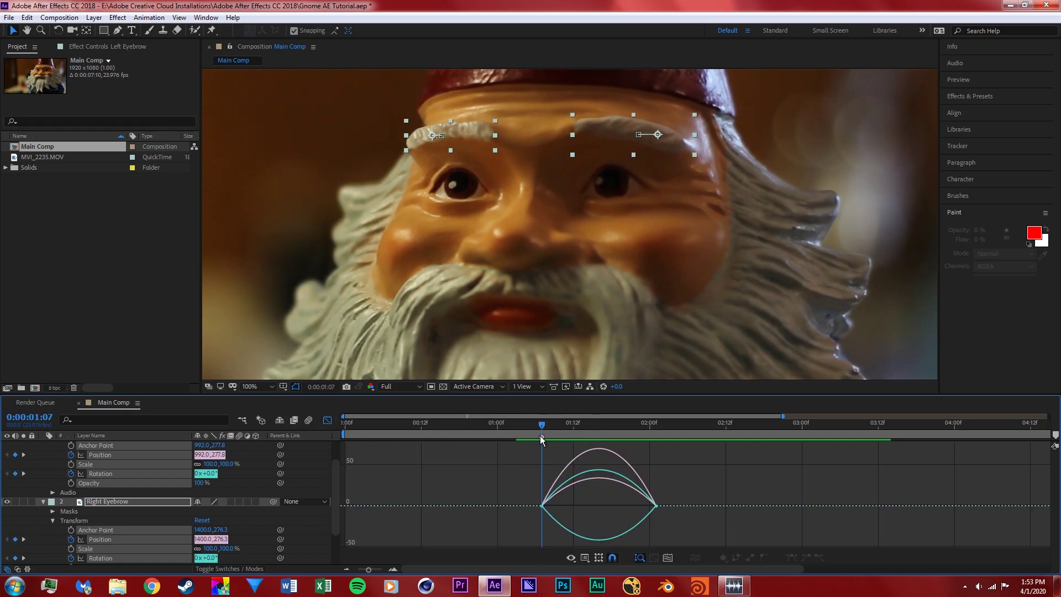
{"action": "left_click", "coordinate": [543, 506]}
{"action": "mouse_move", "coordinate": [561, 506]}
{"action": "left_mouse_down"}
{"action": "mouse_move", "coordinate": [558, 490]}
{"action": "mouse_move", "coordinate": [559, 506]}
{"action": "left_mouse_up"}
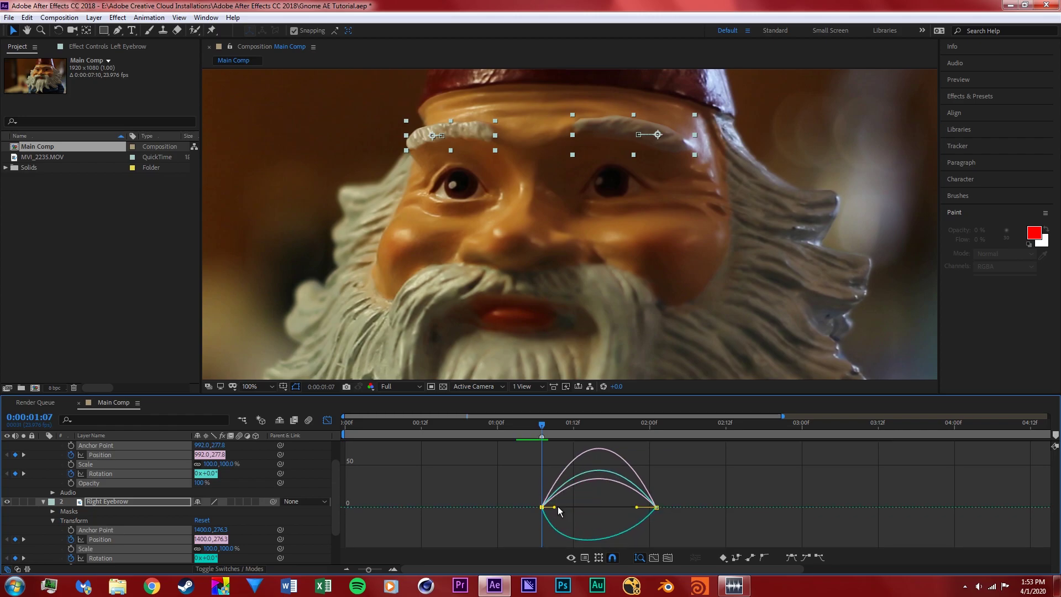
{"action": "left_click", "coordinate": [327, 420]}
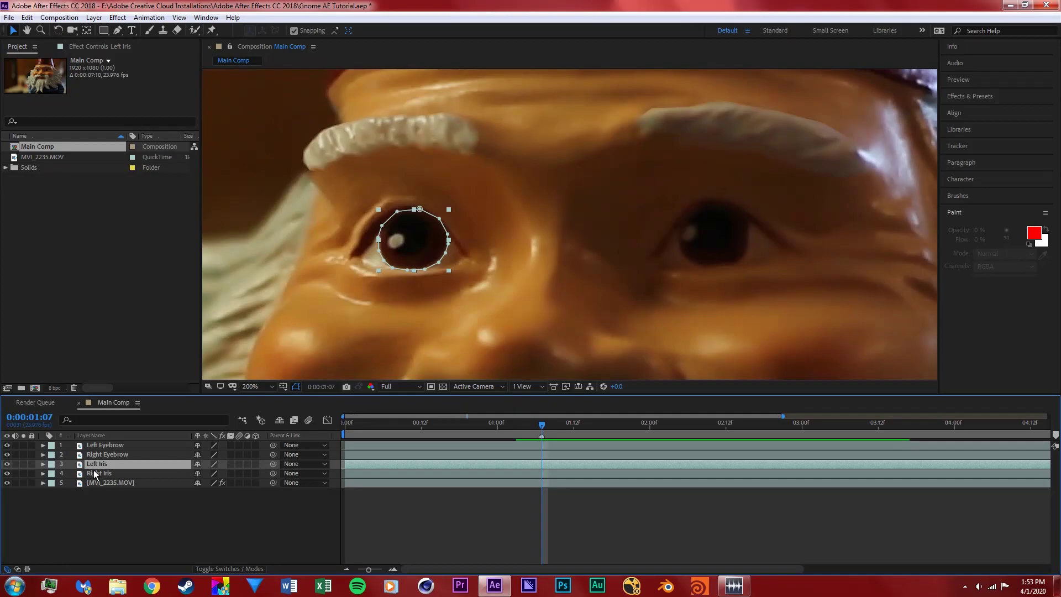
Show the Position property of the Left Iris and Right Iris layers and start Position keyframes at 0:00:01:07.
{"action": "left_click", "coordinate": [96, 474], "text": "shift"}
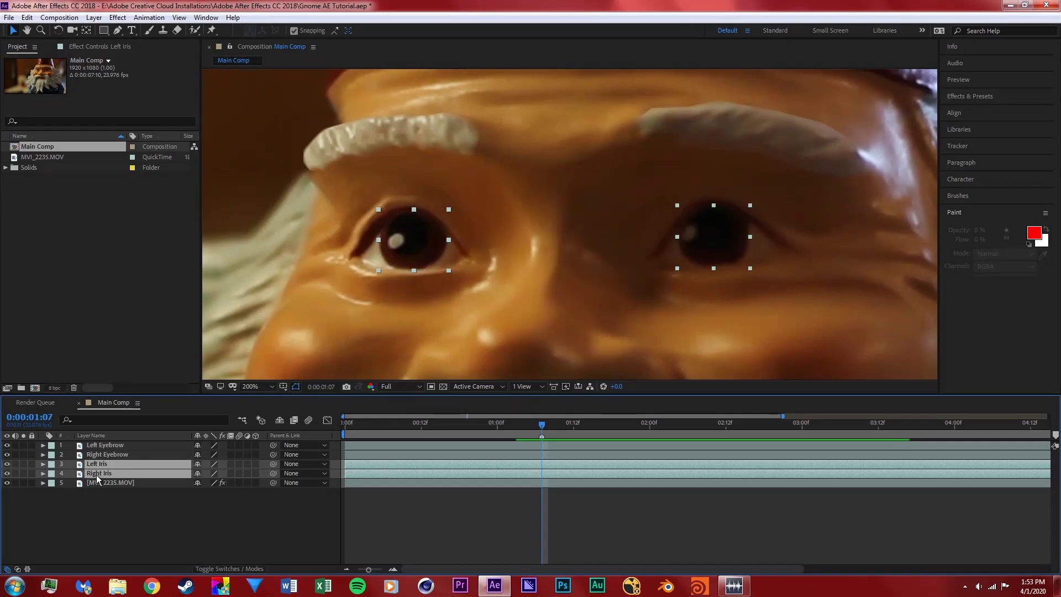
{"action": "left_click", "coordinate": [86, 494]}
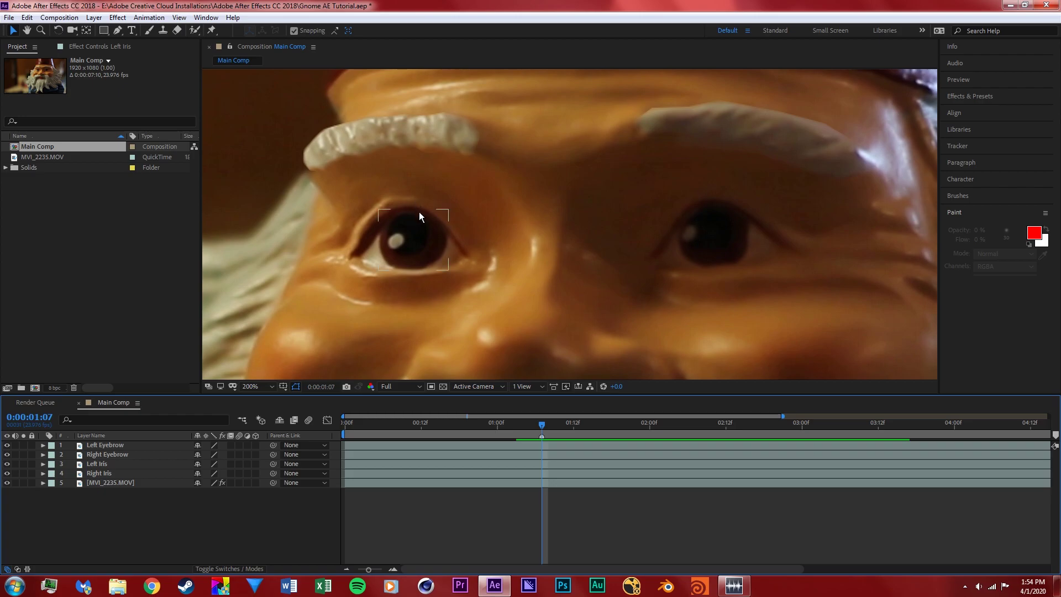
{"action": "left_click", "coordinate": [422, 234]}
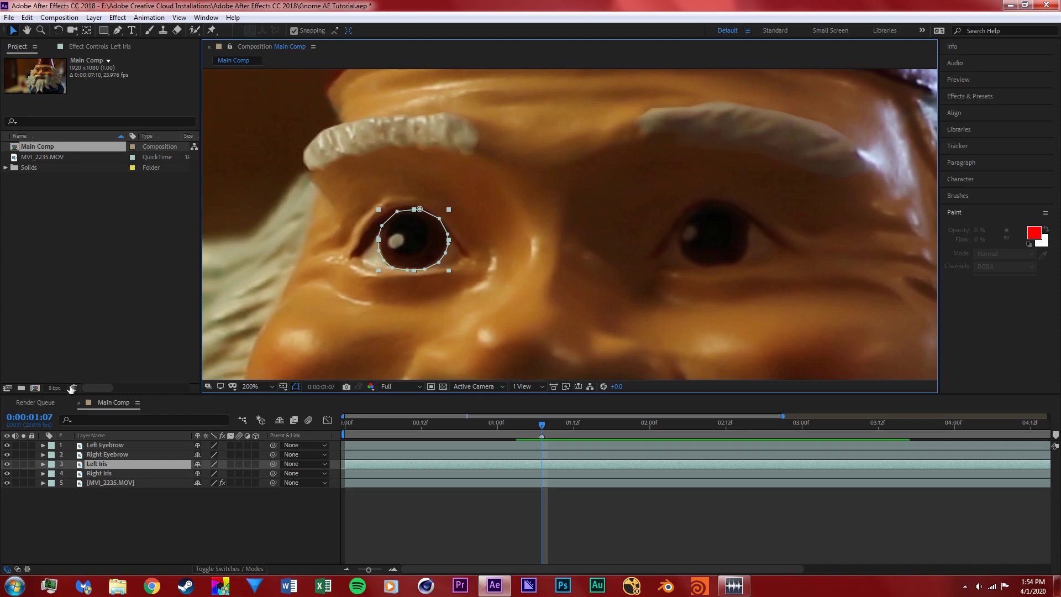
{"action": "key", "text": "p"}
{"action": "left_click", "coordinate": [104, 482]}
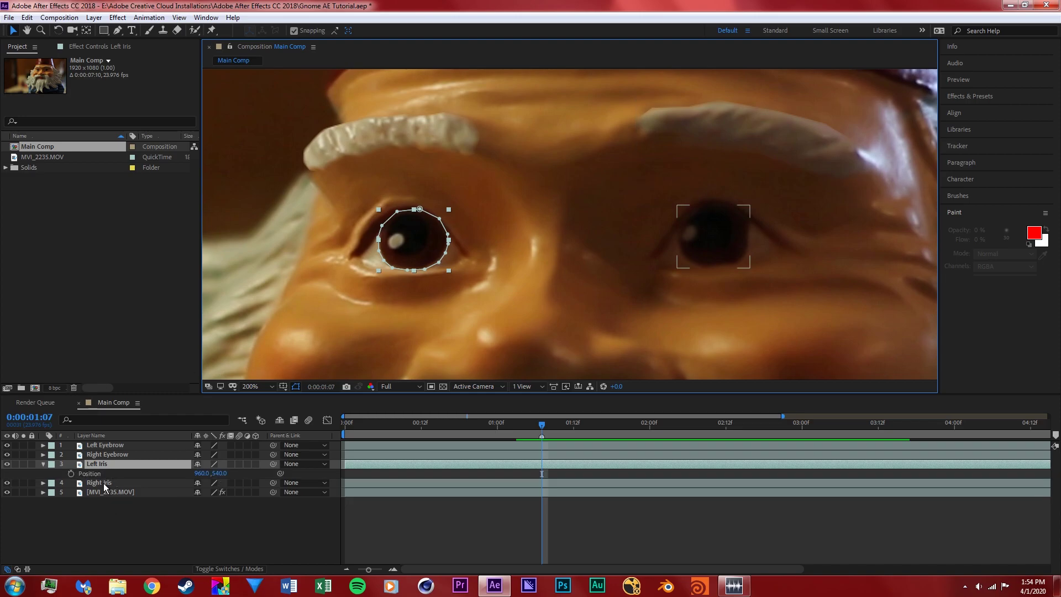
{"action": "key", "text": "p"}
{"action": "left_click", "coordinate": [129, 463]}
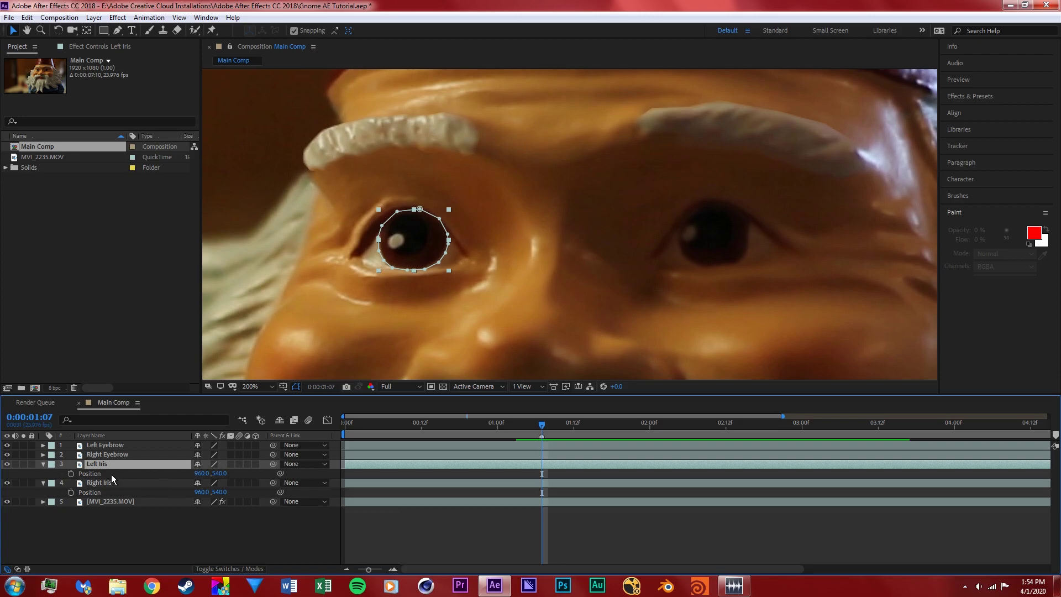
{"action": "left_click", "coordinate": [70, 474]}
{"action": "left_click", "coordinate": [72, 492]}
Preview the timing and reposition both irises just before the two-second mark to create their second Position keyframes.
{"action": "mouse_move", "coordinate": [542, 425]}
{"action": "left_mouse_down"}
{"action": "mouse_move", "coordinate": [577, 431]}
{"action": "mouse_move", "coordinate": [549, 430]}
{"action": "left_mouse_up"}
{"action": "key", "text": "space"}
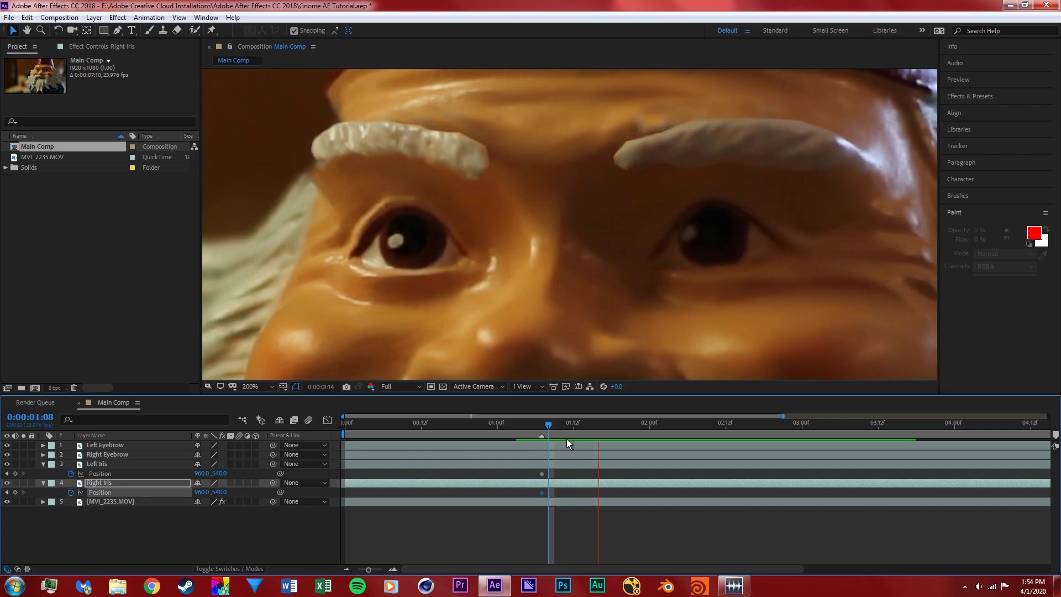
{"action": "key", "text": "space"}
{"action": "mouse_move", "coordinate": [202, 474]}
{"action": "left_mouse_down"}
{"action": "mouse_move", "coordinate": [212, 474]}
{"action": "mouse_move", "coordinate": [202, 492]}
{"action": "mouse_move", "coordinate": [212, 492]}
{"action": "left_mouse_up"}
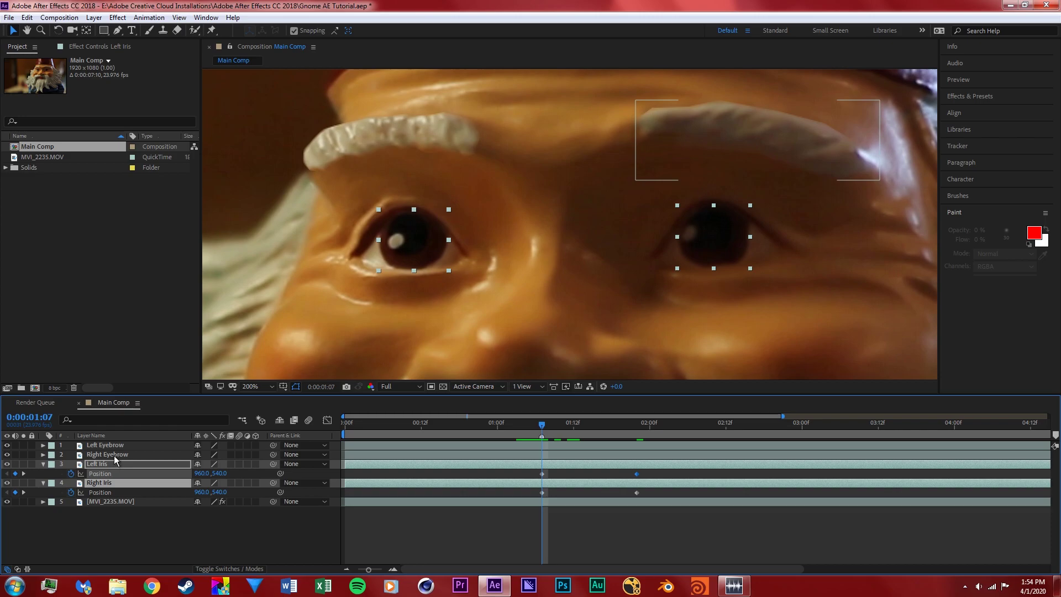
Start Mask Path keyframes for the masks of the Left Iris and Right Iris layers at 0:00:01:07.
{"action": "key", "text": "m"}
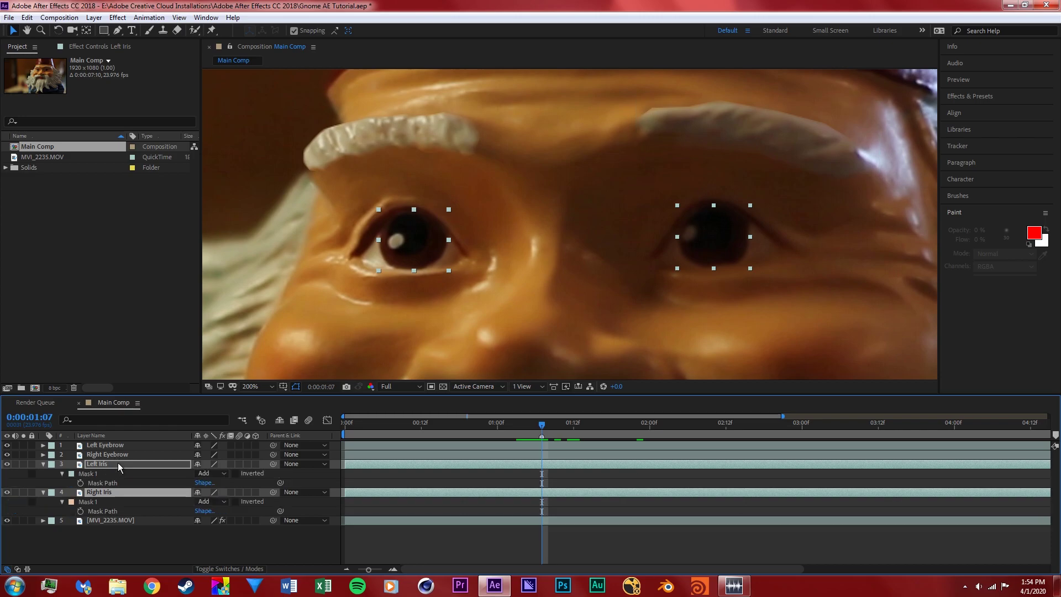
{"action": "left_click", "coordinate": [80, 483]}
{"action": "left_click", "coordinate": [82, 510]}
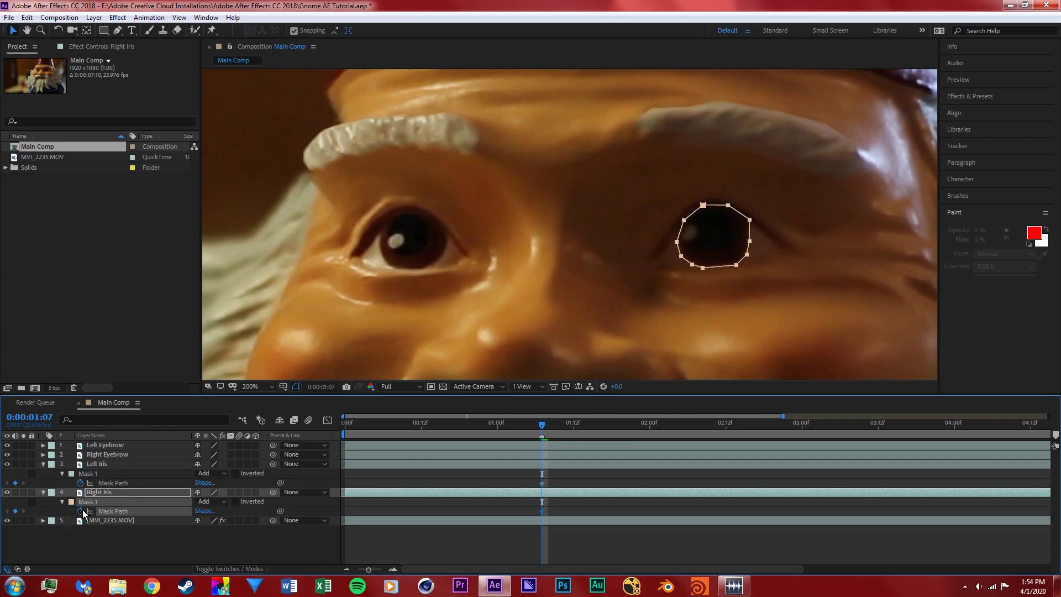
Show all keyframed properties of both iris layers and move the current time to their second Position keyframes at 0:00:01:22.
{"action": "left_click", "coordinate": [109, 468]}
{"action": "left_click", "coordinate": [114, 490], "text": "ctrl"}
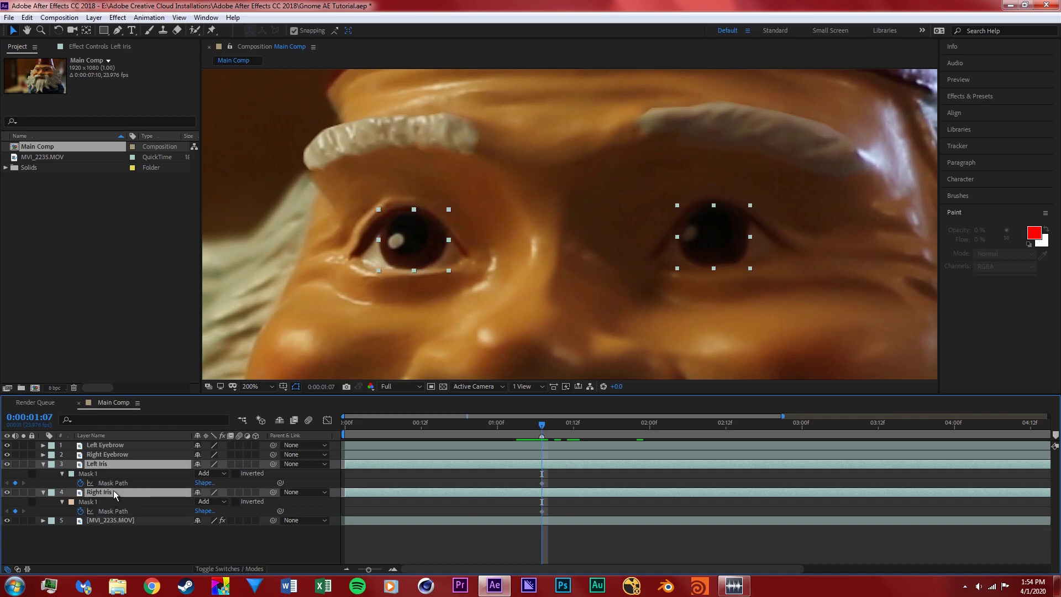
{"action": "key", "text": "u"}
{"action": "key", "text": "u"}
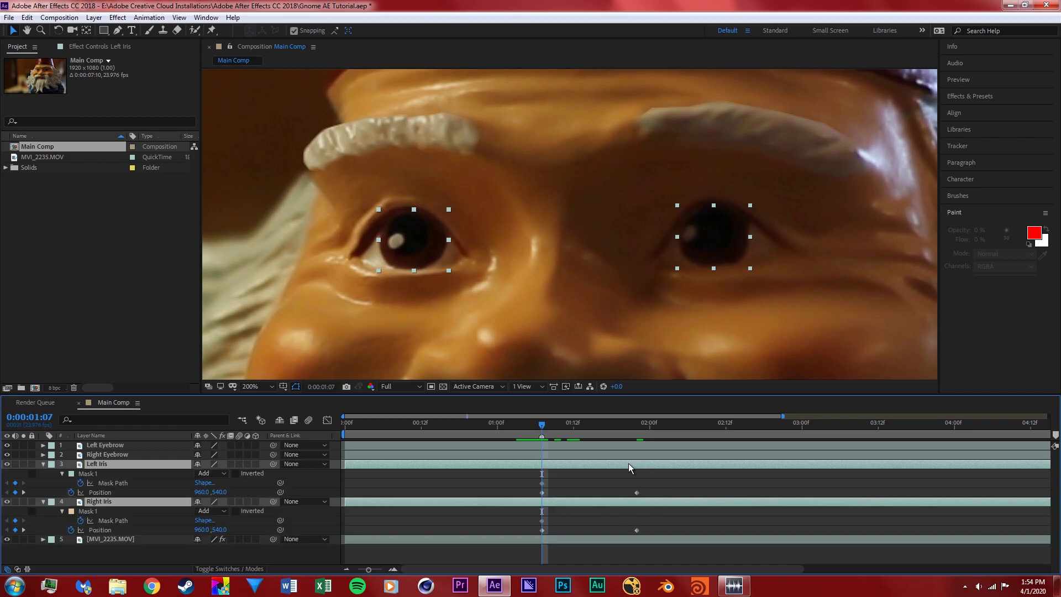
{"action": "left_click_drag", "start_coordinate": [603, 424], "coordinate": [633, 433]}
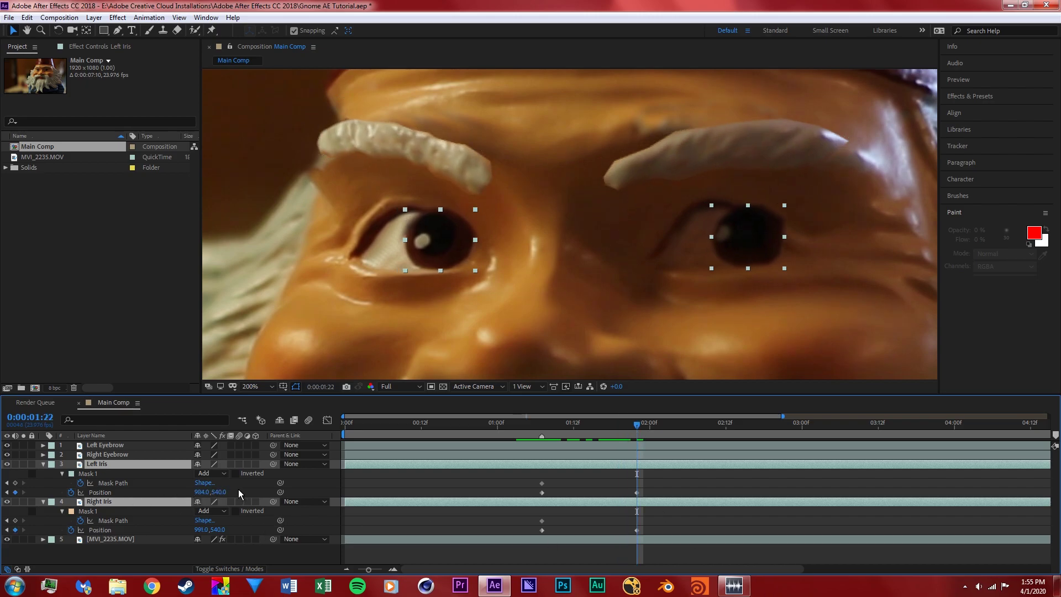
Reshape the Left Iris mask with the Pen tool at 0:00:01:22 so that the shifted iris fits the eye opening.
{"action": "left_click", "coordinate": [112, 492]}
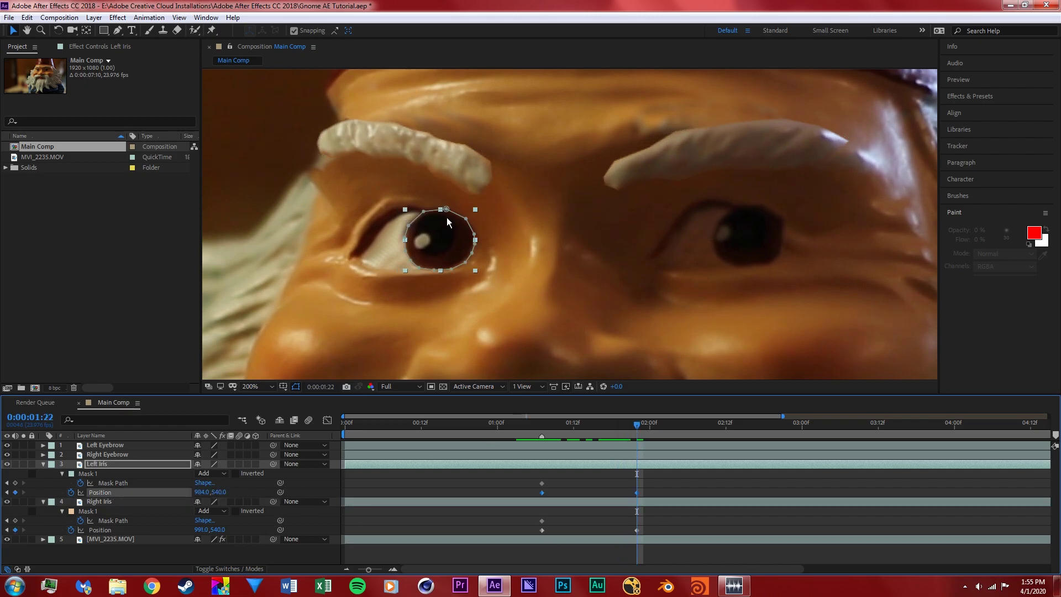
{"action": "key", "text": "period"}
{"action": "left_click", "coordinate": [26, 30]}
{"action": "left_click_drag", "start_coordinate": [356, 146], "coordinate": [481, 127]}
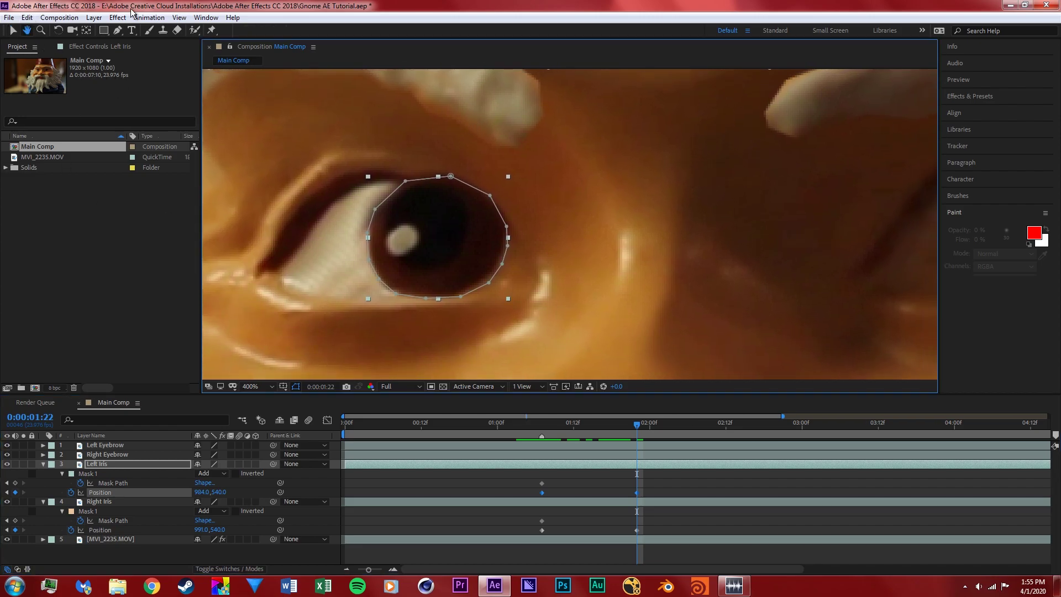
{"action": "left_click", "coordinate": [118, 31]}
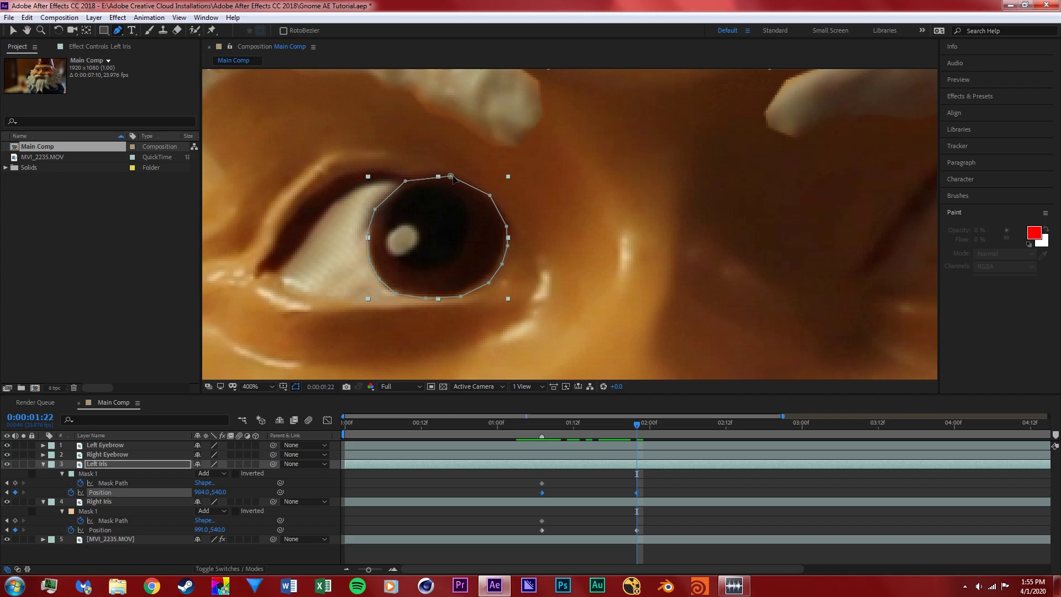
{"action": "left_click", "coordinate": [451, 177]}
{"action": "left_click_drag", "start_coordinate": [450, 178], "coordinate": [478, 263]}
{"action": "left_click_drag", "start_coordinate": [502, 263], "coordinate": [449, 291]}
{"action": "scroll", "coordinate": [595, 252], "scroll_direction": "down", "scroll_amount": 3}
{"action": "key", "text": "v"}
{"action": "key", "text": "ctrl+shift+a"}
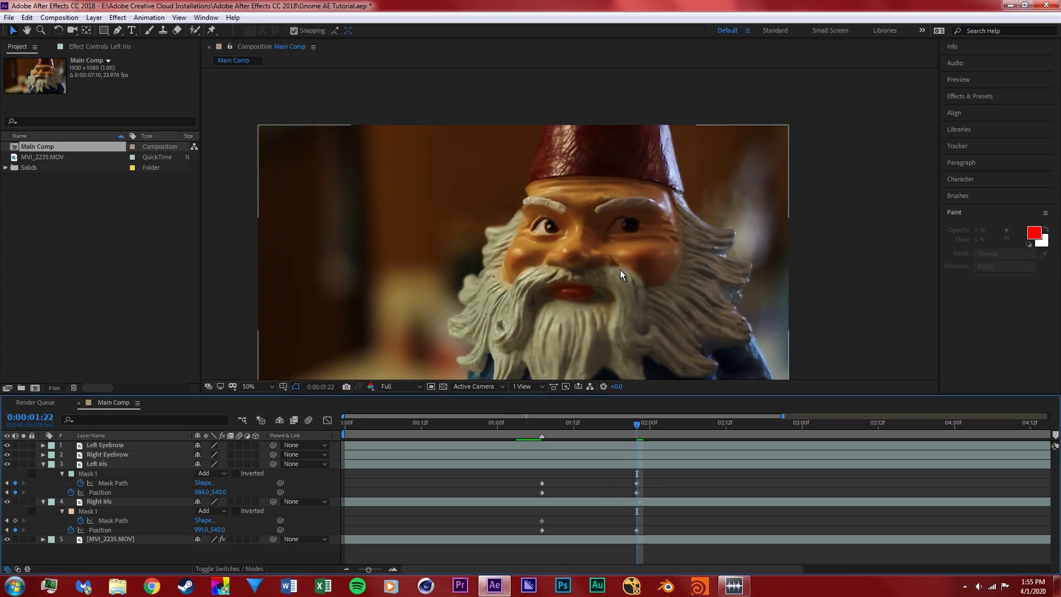
Move the Right Iris mask points with the Pen tool at 0:00:01:22 to fit that eye's opening.
{"action": "left_click_drag", "start_coordinate": [637, 424], "coordinate": [637, 425]}
{"action": "scroll", "coordinate": [670, 235], "scroll_direction": "up", "scroll_amount": 2}
{"action": "left_click", "coordinate": [118, 31]}
{"action": "left_click", "coordinate": [98, 463]}
{"action": "left_click", "coordinate": [100, 501]}
{"action": "scroll", "coordinate": [536, 203], "scroll_direction": "up", "scroll_amount": 1}
{"action": "left_click_drag", "start_coordinate": [493, 116], "coordinate": [471, 153]}
{"action": "left_click_drag", "start_coordinate": [441, 115], "coordinate": [430, 120]}
{"action": "left_click_drag", "start_coordinate": [534, 145], "coordinate": [498, 169]}
{"action": "mouse_move", "coordinate": [534, 188]}
{"action": "left_mouse_down"}
{"action": "mouse_move", "coordinate": [518, 186]}
{"action": "mouse_move", "coordinate": [529, 204]}
{"action": "left_mouse_up"}
{"action": "left_click_drag", "start_coordinate": [507, 236], "coordinate": [496, 222]}
{"action": "left_click_drag", "start_coordinate": [440, 241], "coordinate": [447, 232]}
{"action": "left_click_drag", "start_coordinate": [419, 234], "coordinate": [419, 232]}
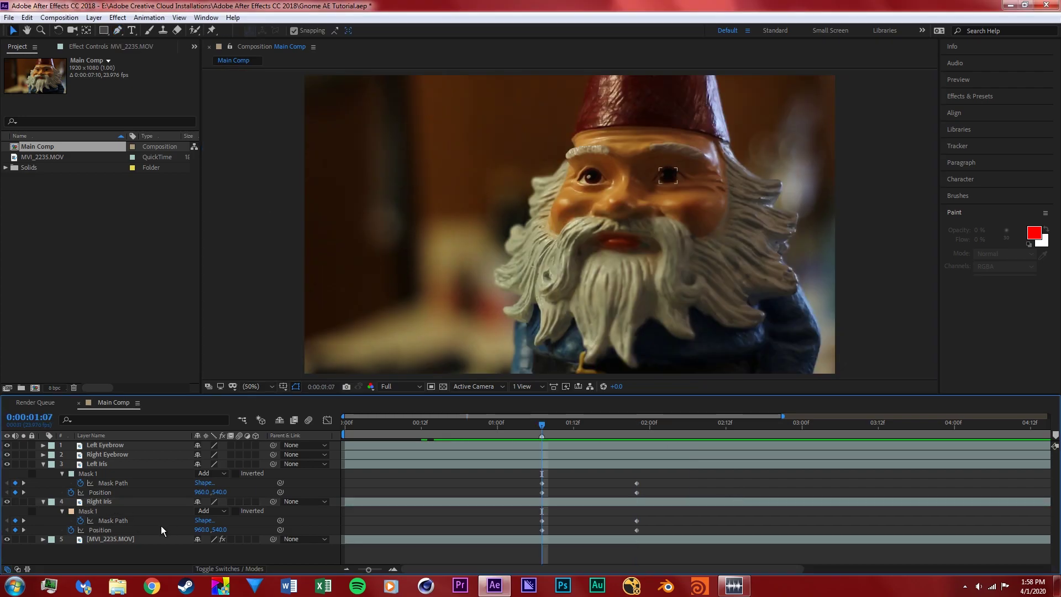
Select all paint strokes from Clone 251 to Clone 1 on the MVI_2235.MOV layer and extend their starts back to 0:00:00:15.
{"action": "left_click", "coordinate": [127, 538]}
{"action": "left_click", "coordinate": [127, 538]}
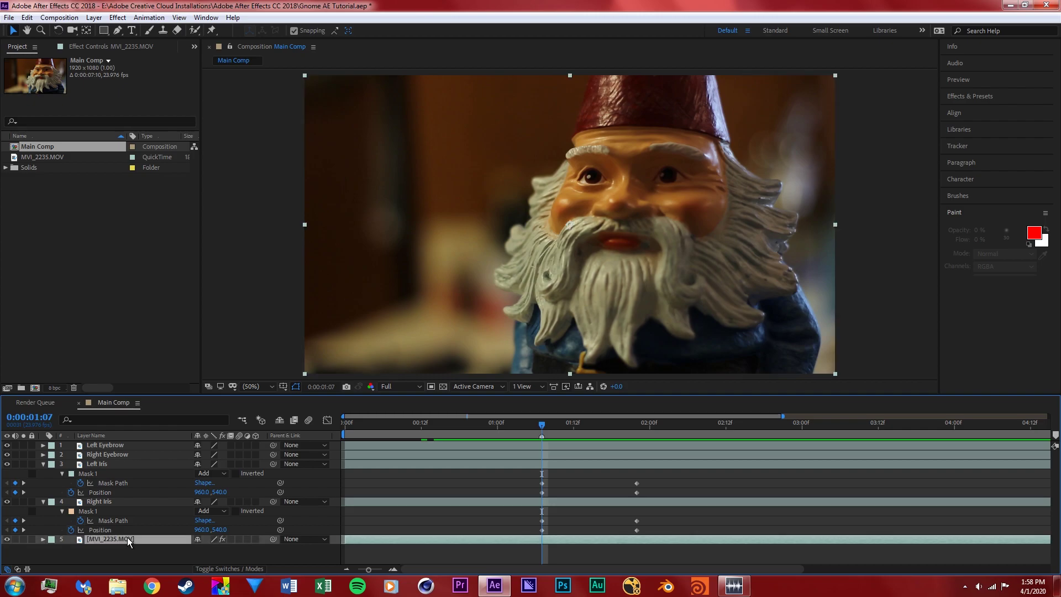
{"action": "left_click", "coordinate": [42, 538]}
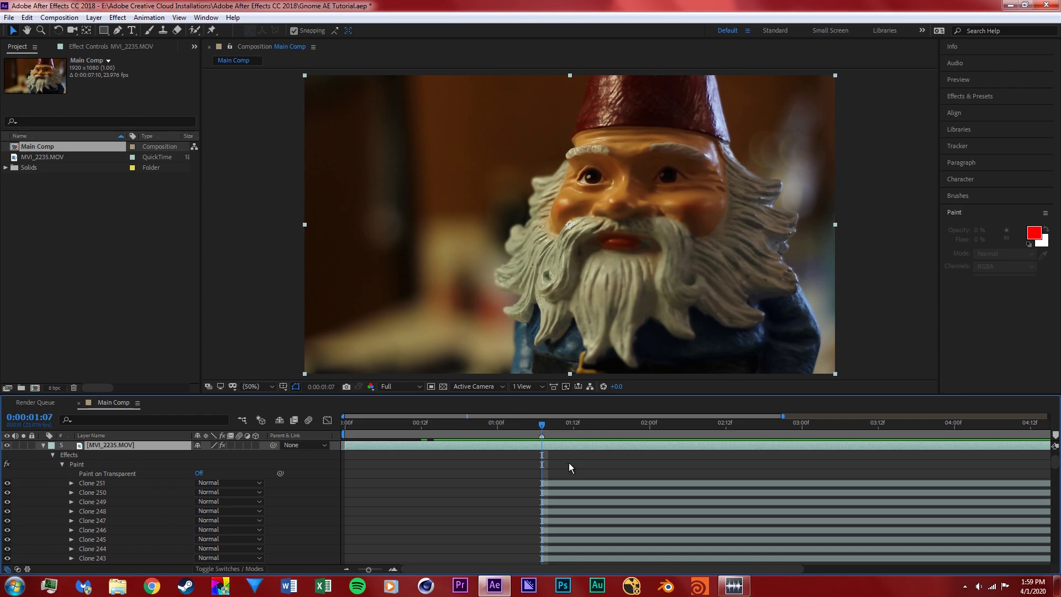
{"action": "key", "text": "grave"}
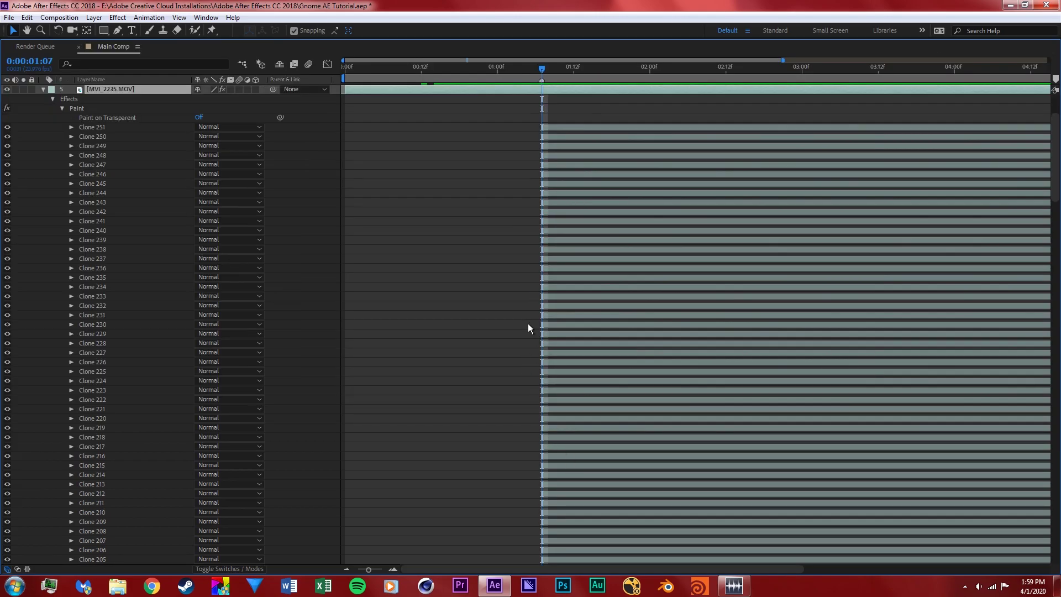
{"action": "left_click", "coordinate": [576, 127]}
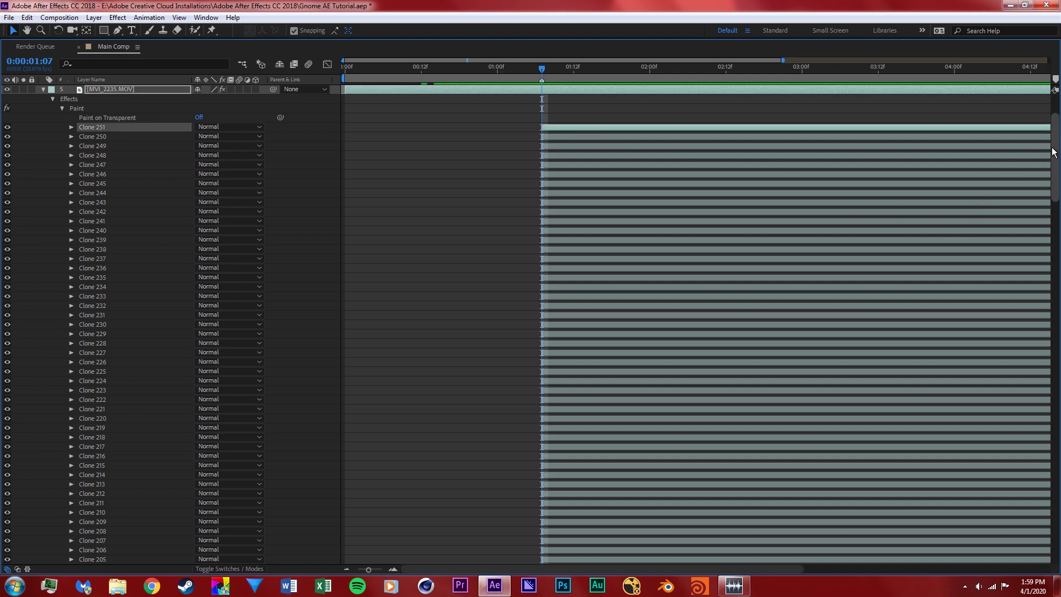
{"action": "left_click_drag", "start_coordinate": [1053, 151], "coordinate": [1034, 541]}
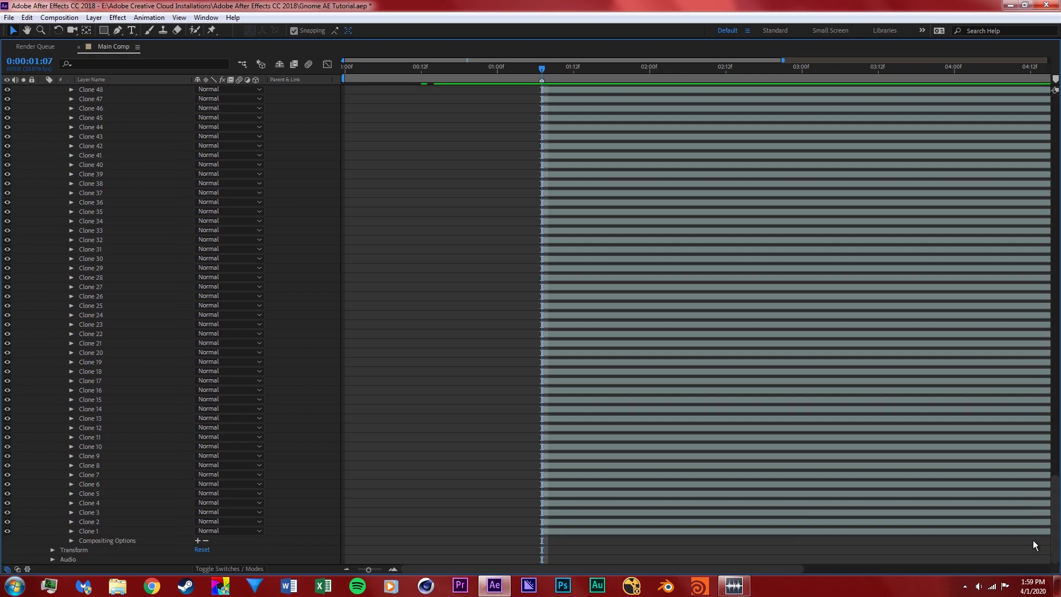
{"action": "left_click", "coordinate": [665, 531], "text": "shift"}
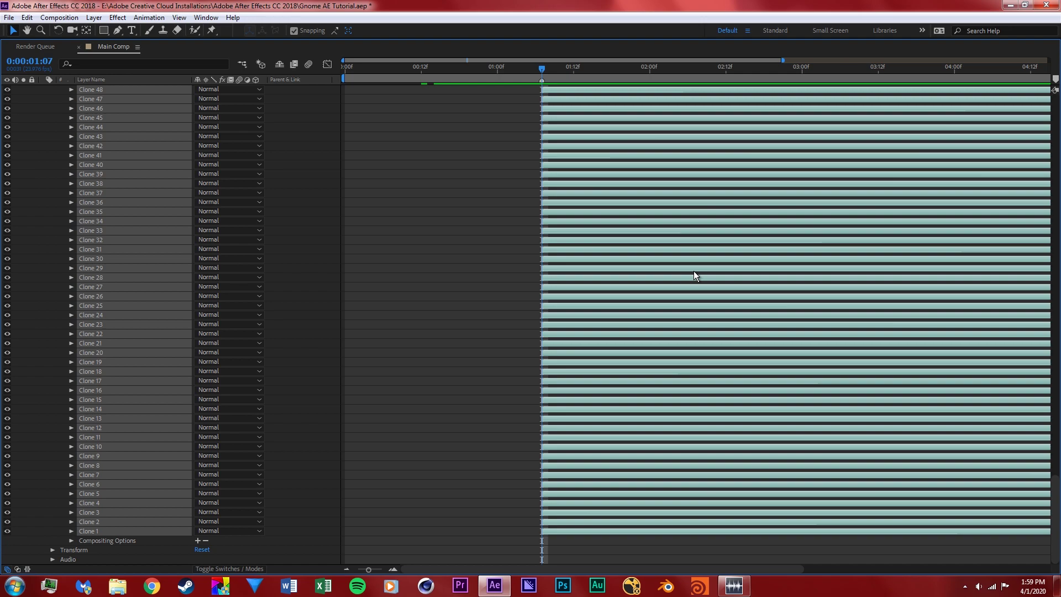
{"action": "key", "text": "grave"}
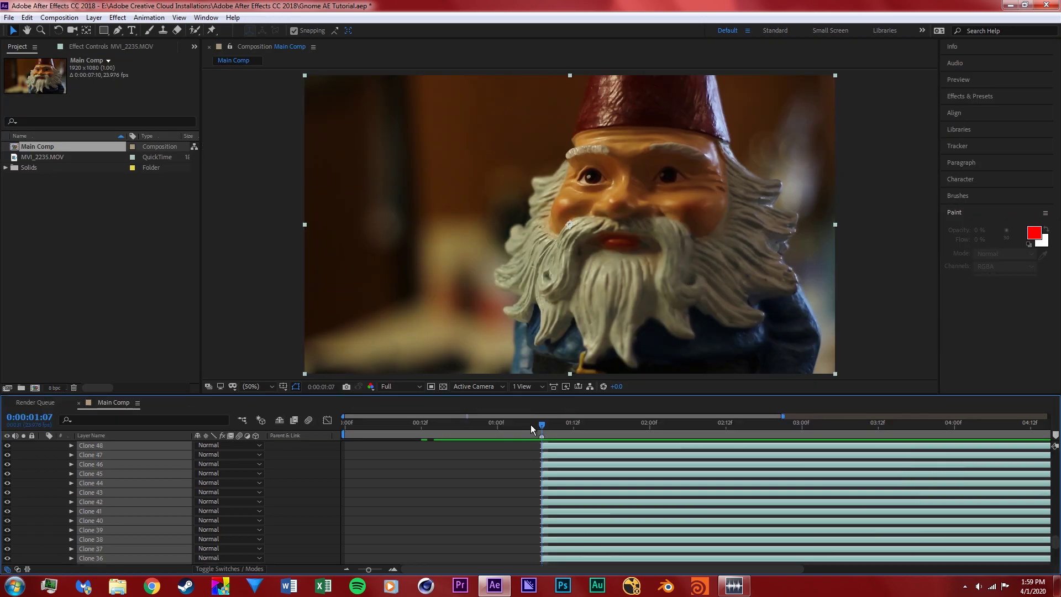
{"action": "scroll", "coordinate": [98, 503], "scroll_direction": "up", "scroll_amount": 5}
{"action": "scroll", "coordinate": [100, 501], "scroll_direction": "up", "scroll_amount": 8}
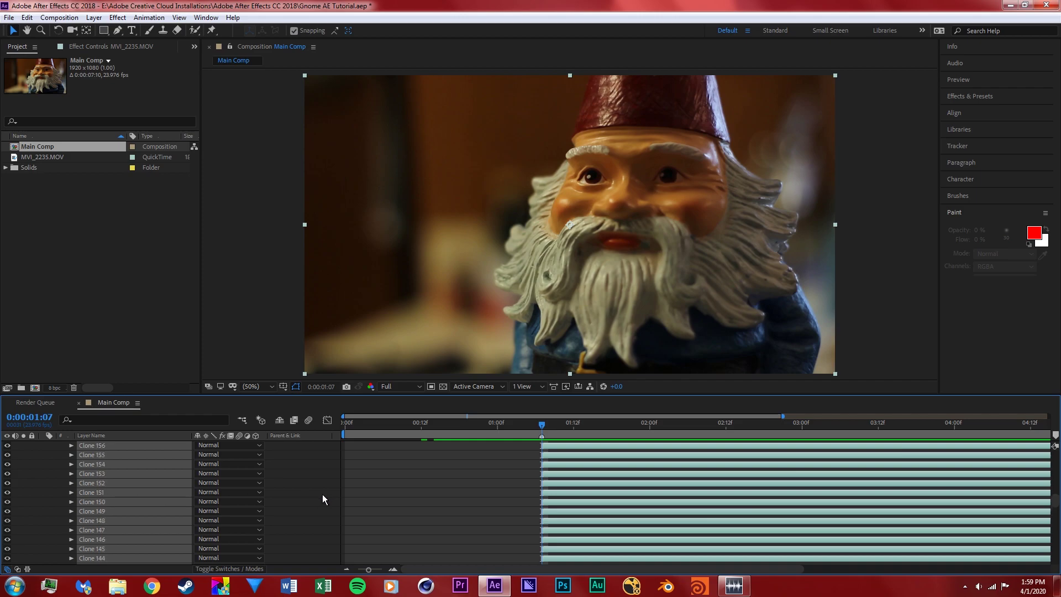
{"action": "scroll", "coordinate": [231, 489], "scroll_direction": "up", "scroll_amount": 3}
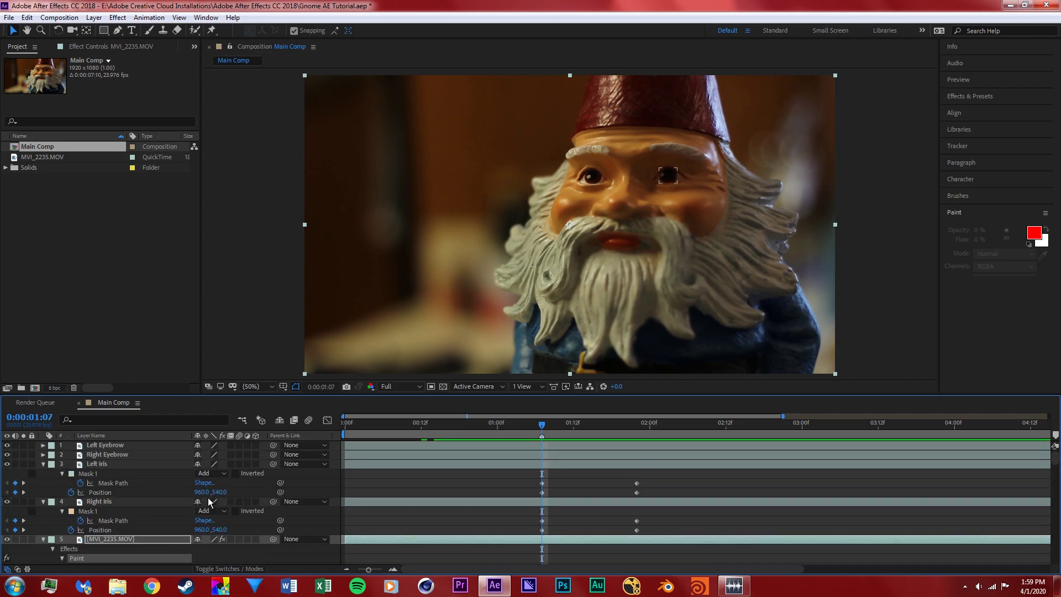
{"action": "scroll", "coordinate": [420, 530], "scroll_direction": "down", "scroll_amount": 2}
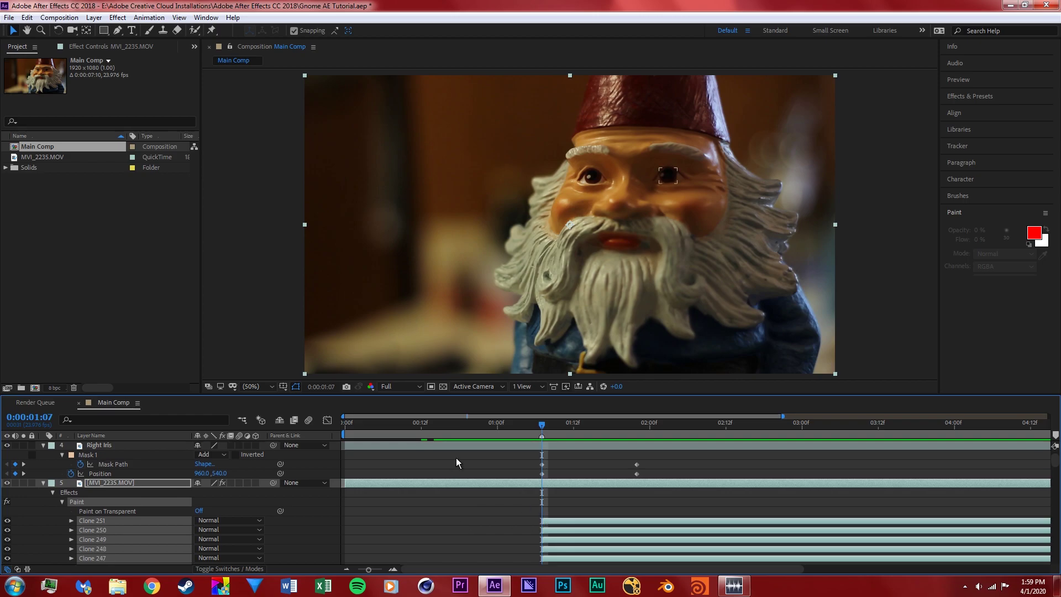
{"action": "mouse_move", "coordinate": [436, 425]}
{"action": "left_mouse_down"}
{"action": "mouse_move", "coordinate": [416, 427]}
{"action": "mouse_move", "coordinate": [440, 427]}
{"action": "left_mouse_up"}
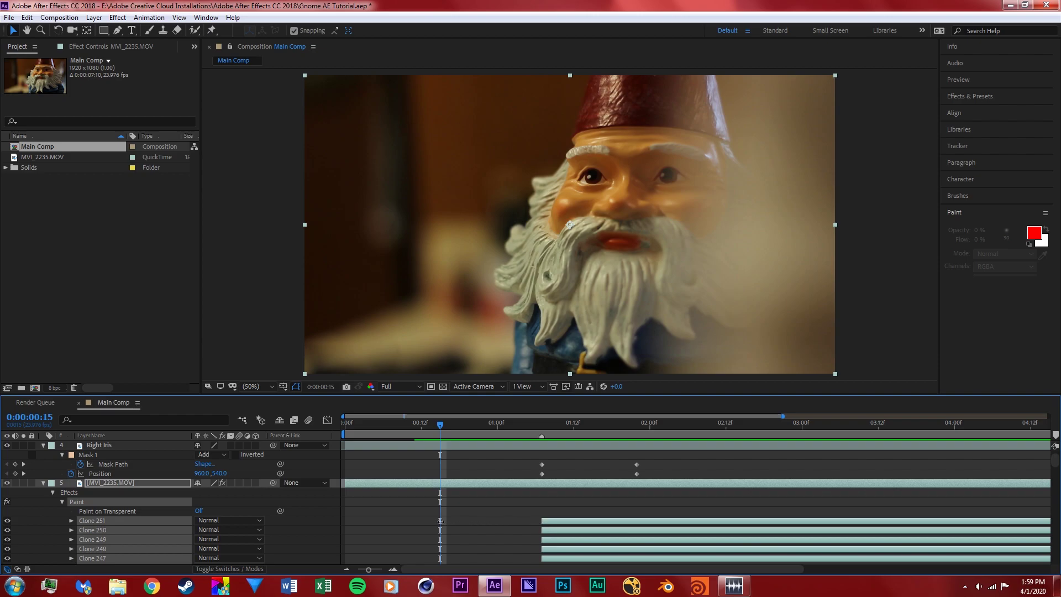
{"action": "left_click_drag", "start_coordinate": [542, 521], "coordinate": [440, 521]}
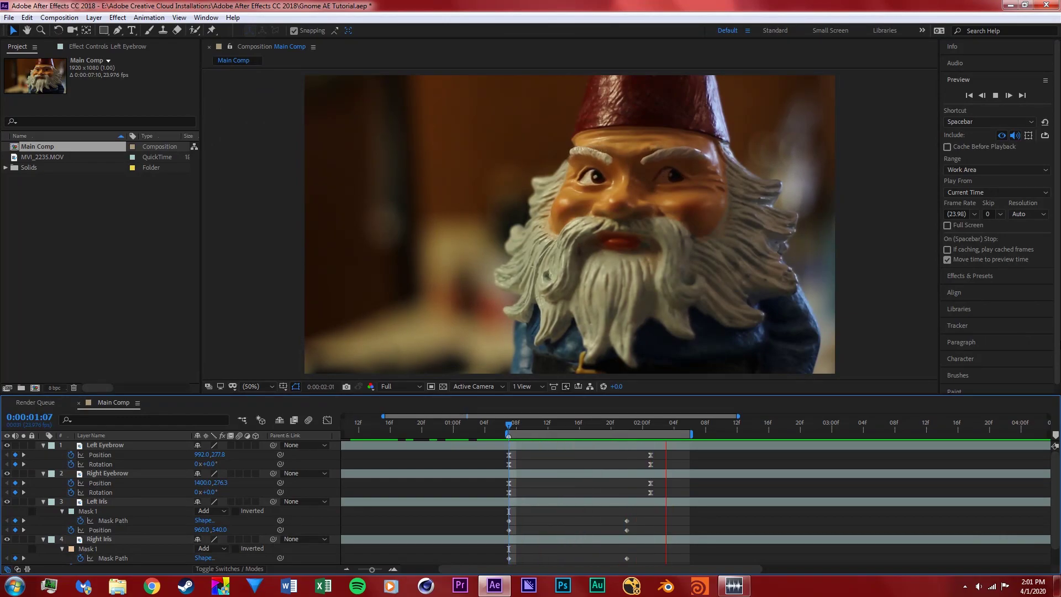
Stop the preview, find the Liquify effect and apply it to the MVI_2235.MOV layer.
{"action": "key", "text": "space"}
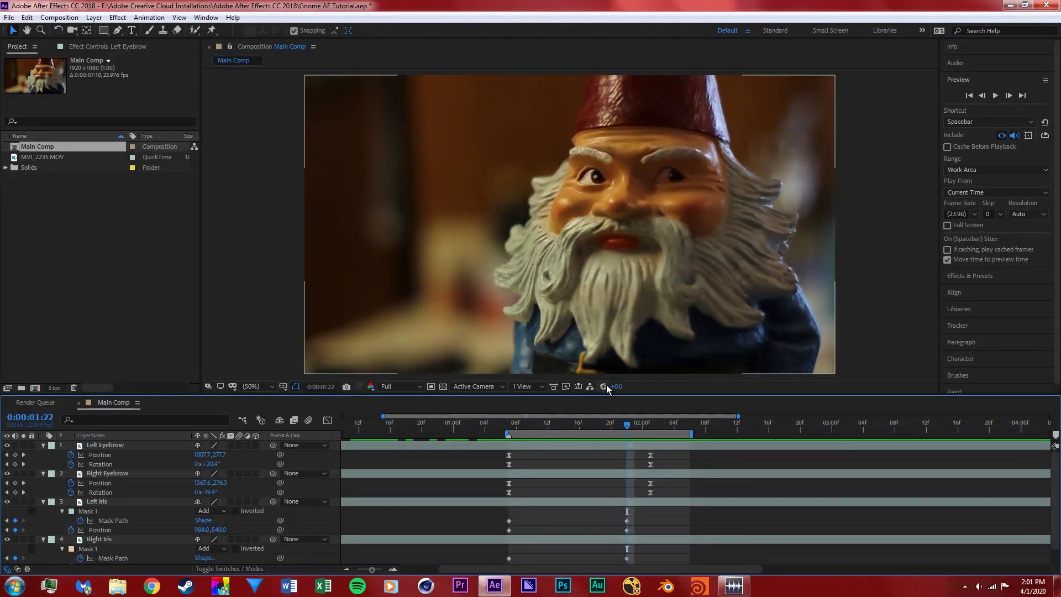
{"action": "left_click", "coordinate": [1026, 277]}
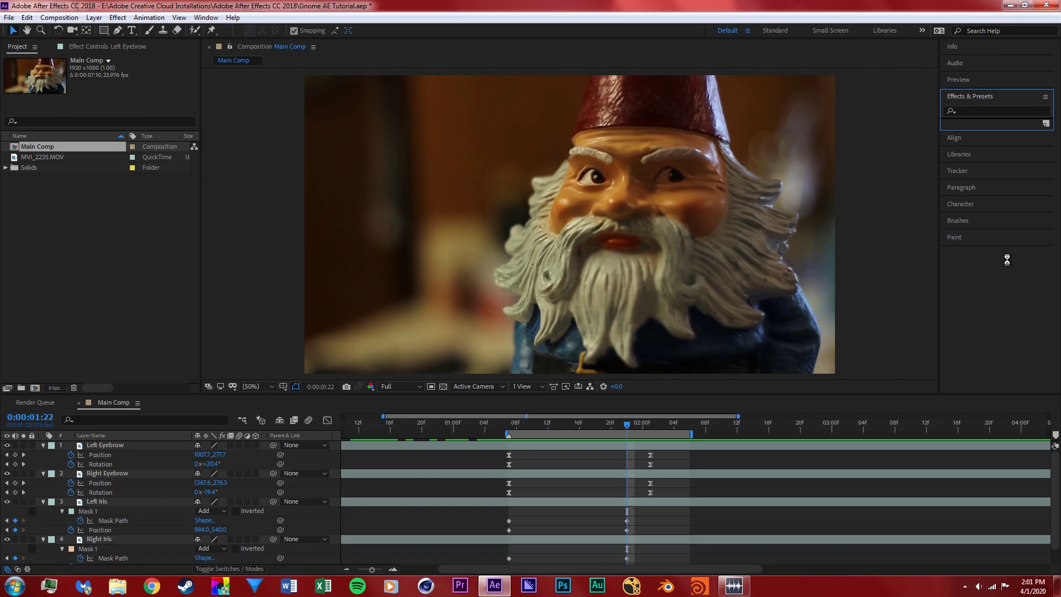
{"action": "left_click", "coordinate": [971, 108]}
{"action": "type", "text": "liquify"}
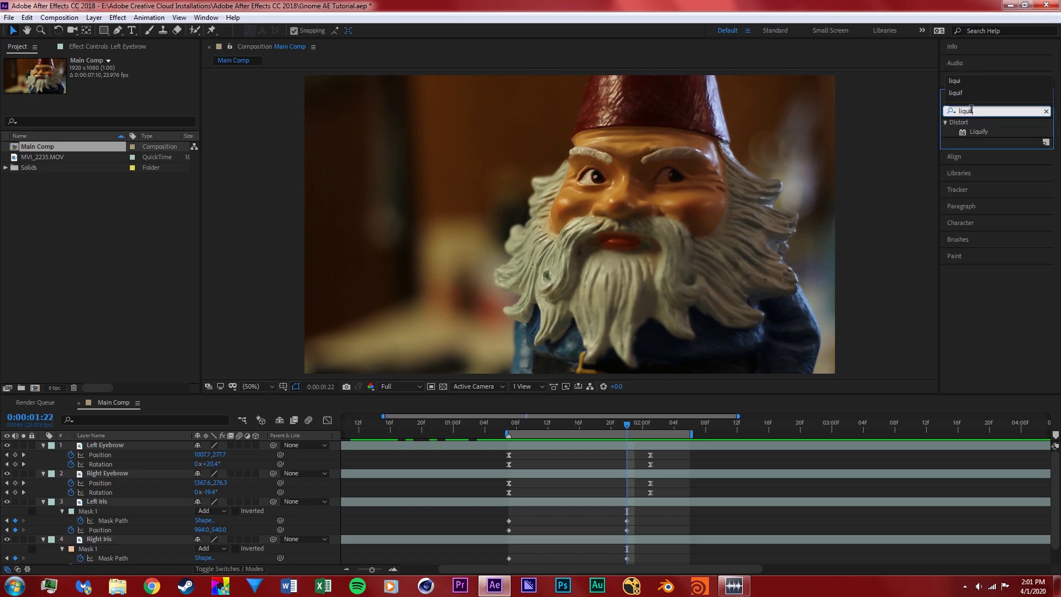
{"action": "mouse_move", "coordinate": [979, 131]}
{"action": "left_mouse_down"}
{"action": "mouse_move", "coordinate": [863, 145]}
{"action": "mouse_move", "coordinate": [163, 413]}
{"action": "mouse_move", "coordinate": [114, 483]}
{"action": "left_mouse_up"}
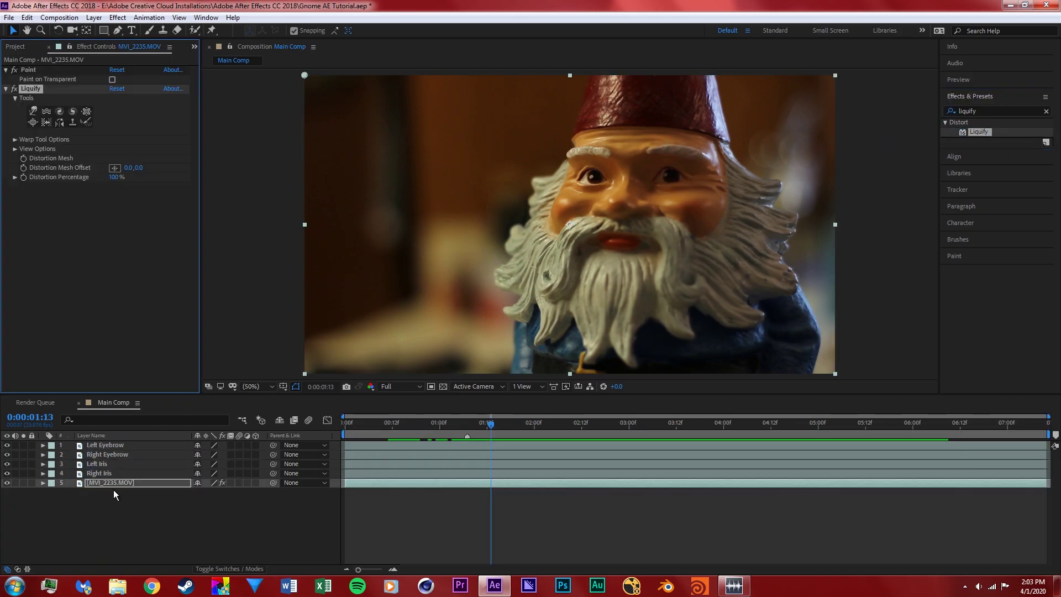
Try the Liquify Warp tool with different brush sizes on the gnome's cheek and the corners of his mouth.
{"action": "left_click", "coordinate": [35, 111]}
{"action": "scroll", "coordinate": [258, 125], "scroll_direction": "up", "scroll_amount": 1}
{"action": "left_click", "coordinate": [27, 31]}
{"action": "left_click_drag", "start_coordinate": [637, 199], "coordinate": [456, 222]}
{"action": "left_click", "coordinate": [32, 111]}
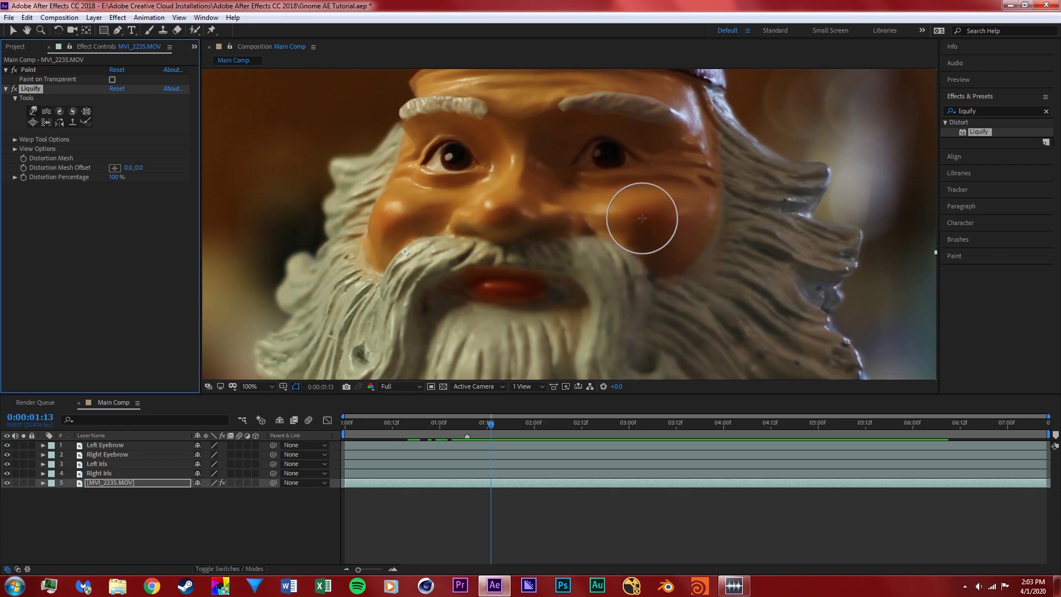
{"action": "left_click_drag", "start_coordinate": [655, 230], "coordinate": [670, 228]}
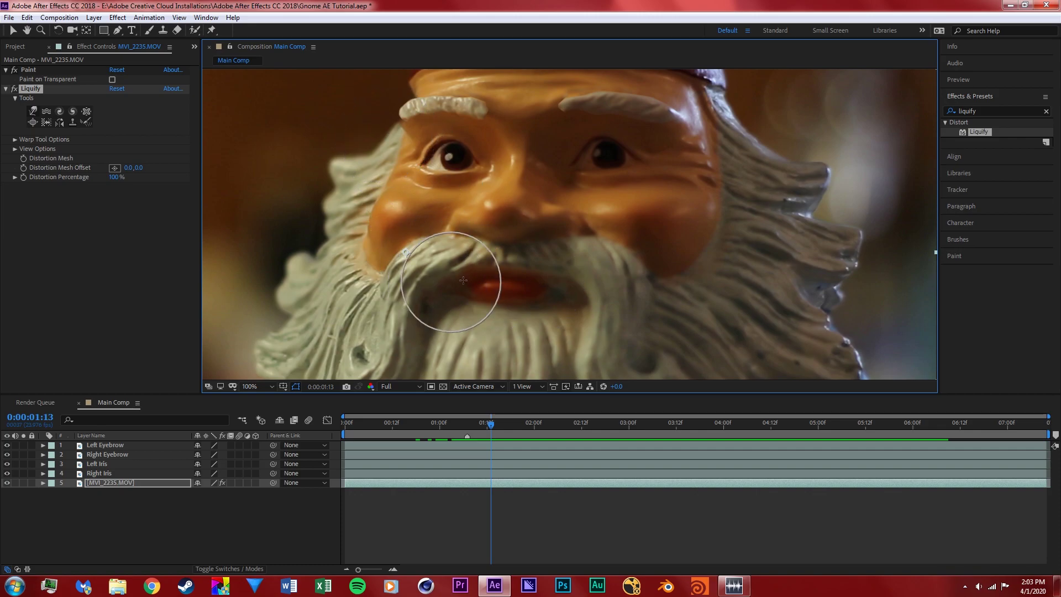
{"action": "left_click_drag", "start_coordinate": [576, 277], "coordinate": [479, 296], "text": "ctrl"}
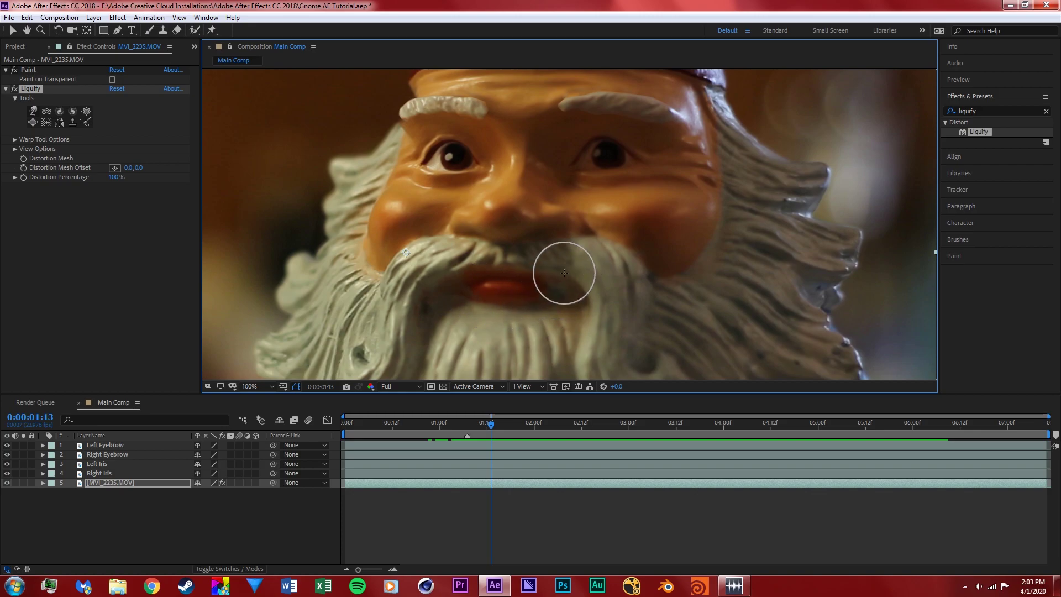
{"action": "left_click_drag", "start_coordinate": [457, 267], "coordinate": [497, 283]}
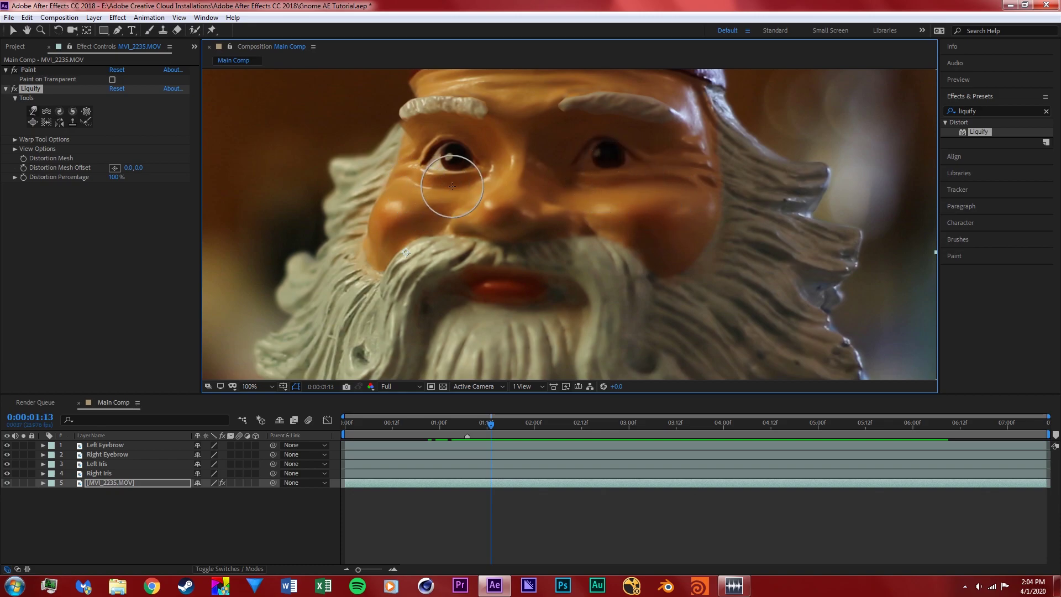
Warp the corners of the gnome's mouth and both cheeks upward into a smile with the Liquify Warp tool at 0:00:01:11.
{"action": "key", "text": "h"}
{"action": "left_click_drag", "start_coordinate": [492, 179], "coordinate": [494, 222]}
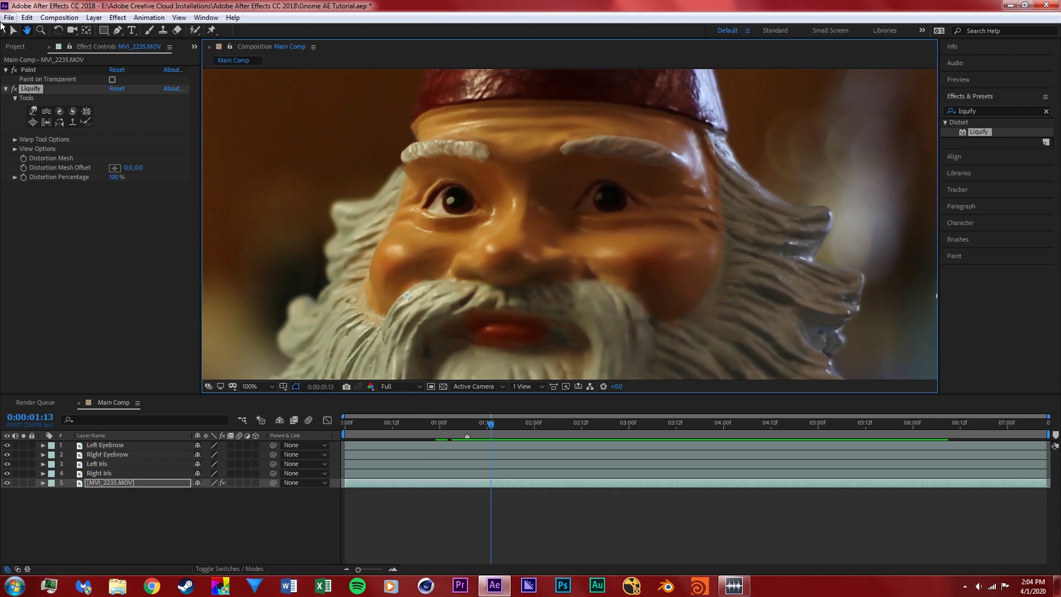
{"action": "left_click_drag", "start_coordinate": [402, 277], "coordinate": [421, 194]}
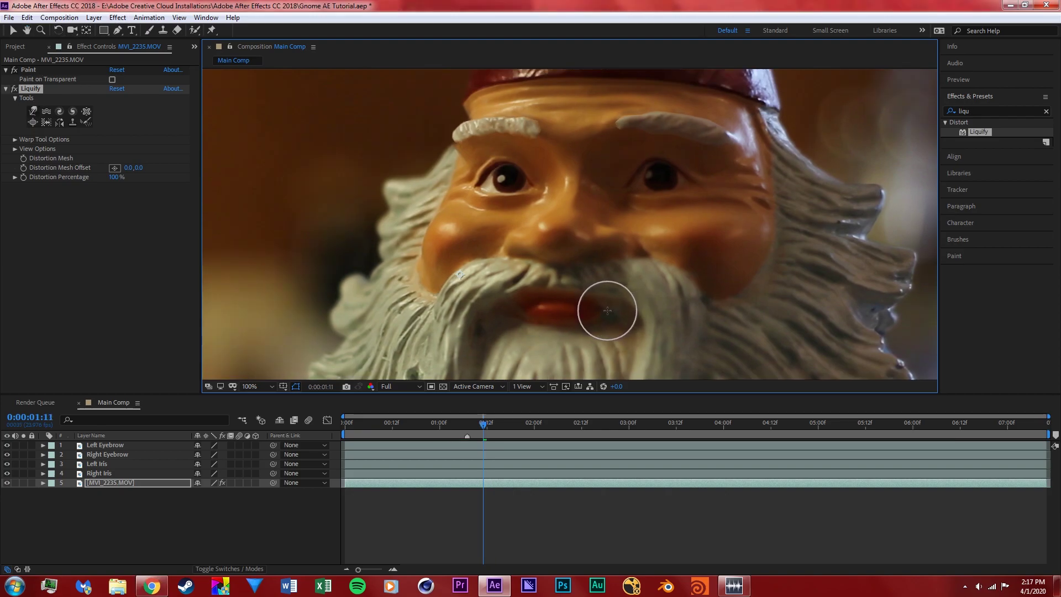
{"action": "left_click", "coordinate": [604, 308]}
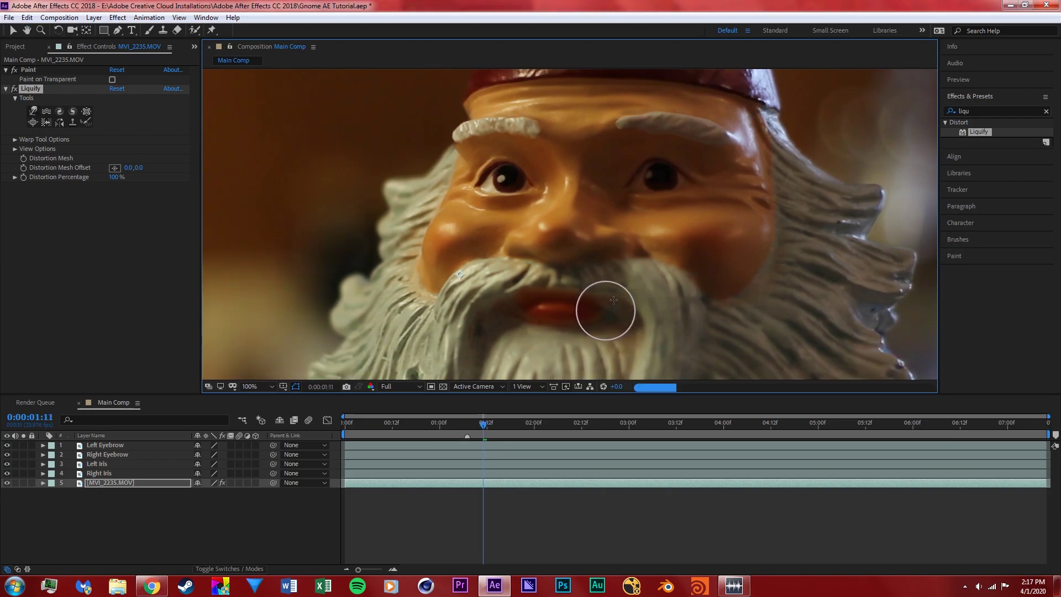
{"action": "mouse_move", "coordinate": [599, 312]}
{"action": "left_mouse_down"}
{"action": "mouse_move", "coordinate": [525, 305]}
{"action": "mouse_move", "coordinate": [486, 270]}
{"action": "left_mouse_up"}
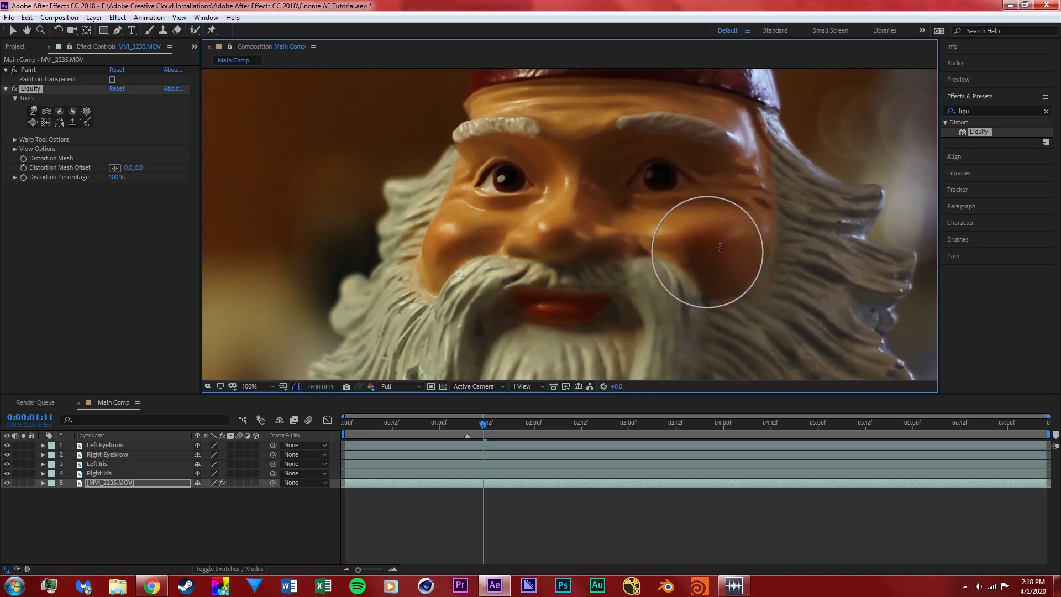
{"action": "mouse_move", "coordinate": [686, 226]}
{"action": "left_mouse_down"}
{"action": "mouse_move", "coordinate": [706, 207]}
{"action": "mouse_move", "coordinate": [665, 211]}
{"action": "left_mouse_up"}
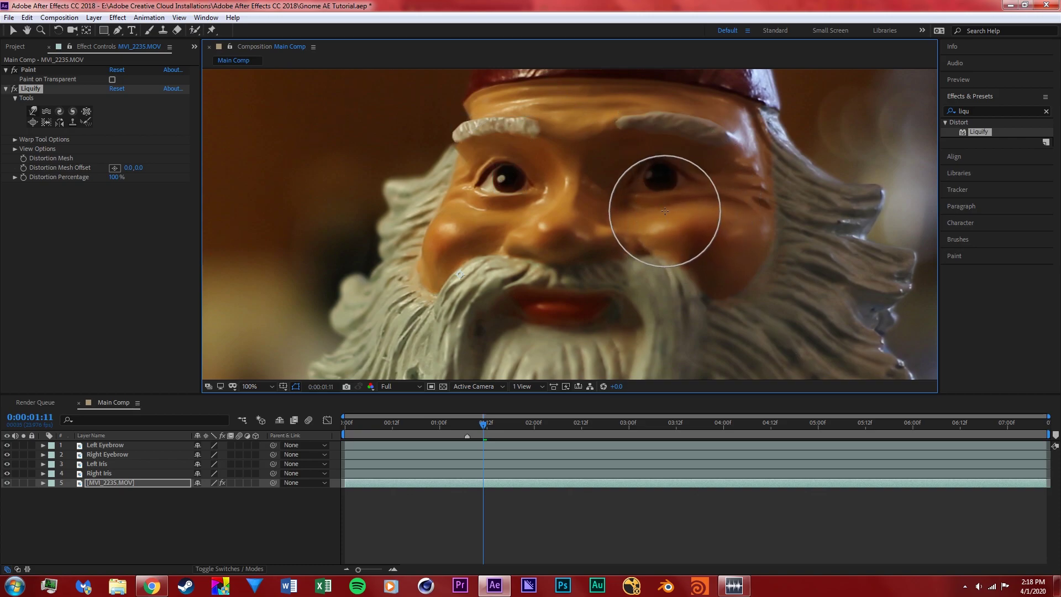
{"action": "mouse_move", "coordinate": [479, 239]}
{"action": "left_mouse_down"}
{"action": "mouse_move", "coordinate": [484, 210]}
{"action": "mouse_move", "coordinate": [478, 262]}
{"action": "left_mouse_up"}
Go to 0:00:02:03 and warp the gnome's forehead between the eyebrows with the Liquify brush.
{"action": "left_click", "coordinate": [27, 31]}
{"action": "left_click", "coordinate": [13, 30]}
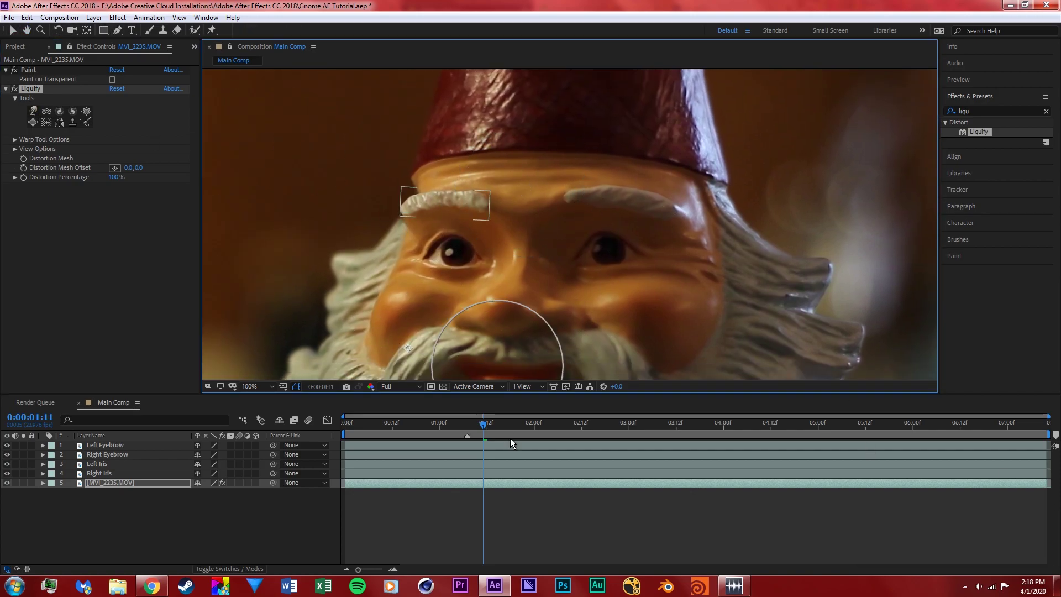
{"action": "left_click_drag", "start_coordinate": [510, 439], "coordinate": [546, 428]}
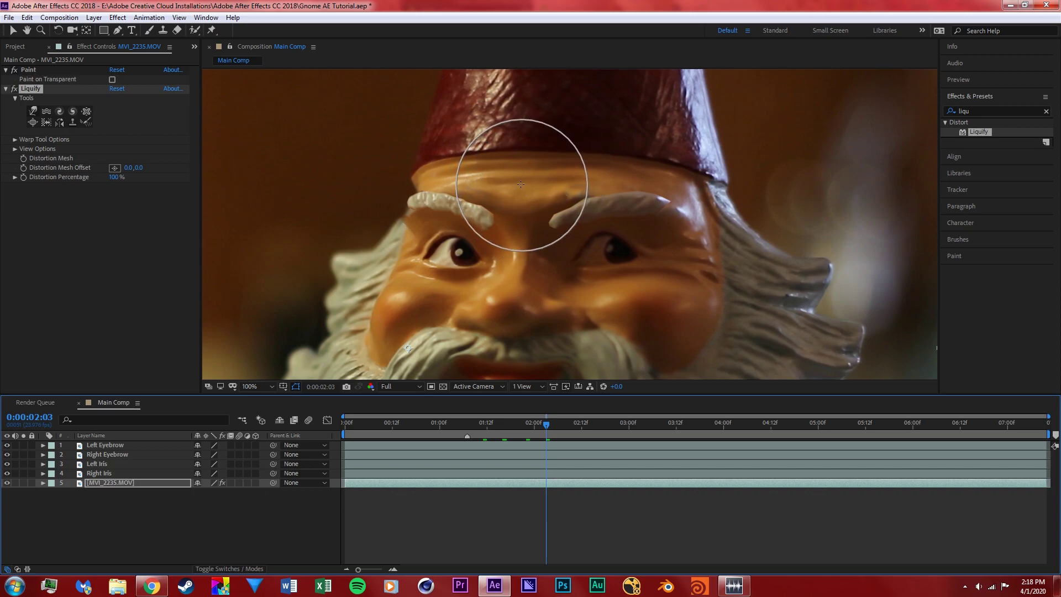
{"action": "mouse_move", "coordinate": [528, 188]}
{"action": "left_mouse_down"}
{"action": "mouse_move", "coordinate": [553, 196]}
{"action": "mouse_move", "coordinate": [554, 209]}
{"action": "mouse_move", "coordinate": [480, 195]}
{"action": "mouse_move", "coordinate": [477, 205]}
{"action": "mouse_move", "coordinate": [561, 215]}
{"action": "mouse_move", "coordinate": [461, 200]}
{"action": "mouse_move", "coordinate": [579, 203]}
{"action": "left_mouse_up"}
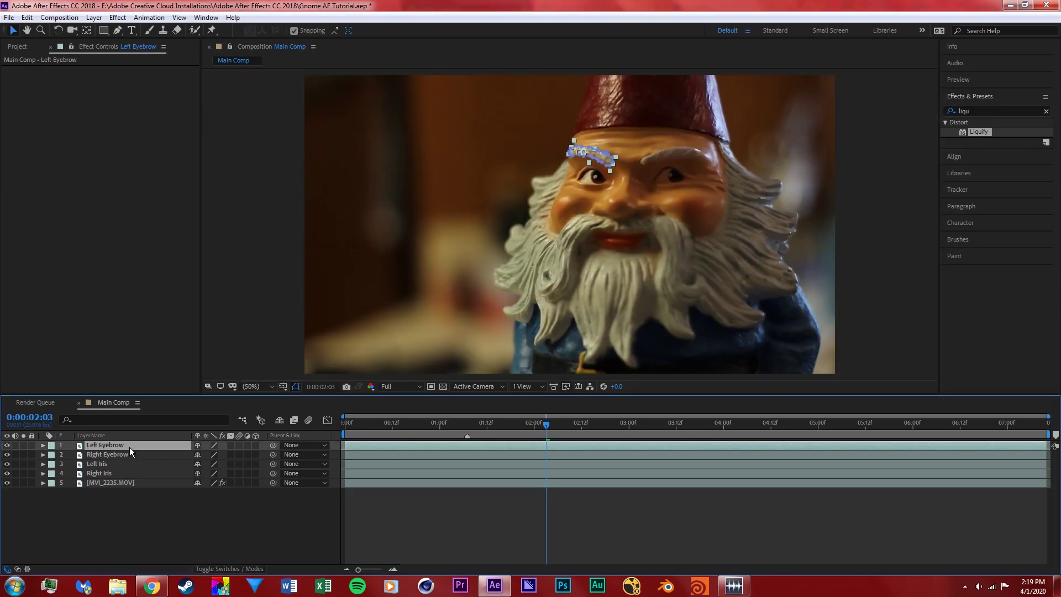
Reveal the eyebrow keyframes and keyframe the MVI_2235.MOV layer's Liquify Distortion Percentage at 0% at 0:00:01:07.
{"action": "key", "text": "u"}
{"action": "left_click", "coordinate": [110, 521]}
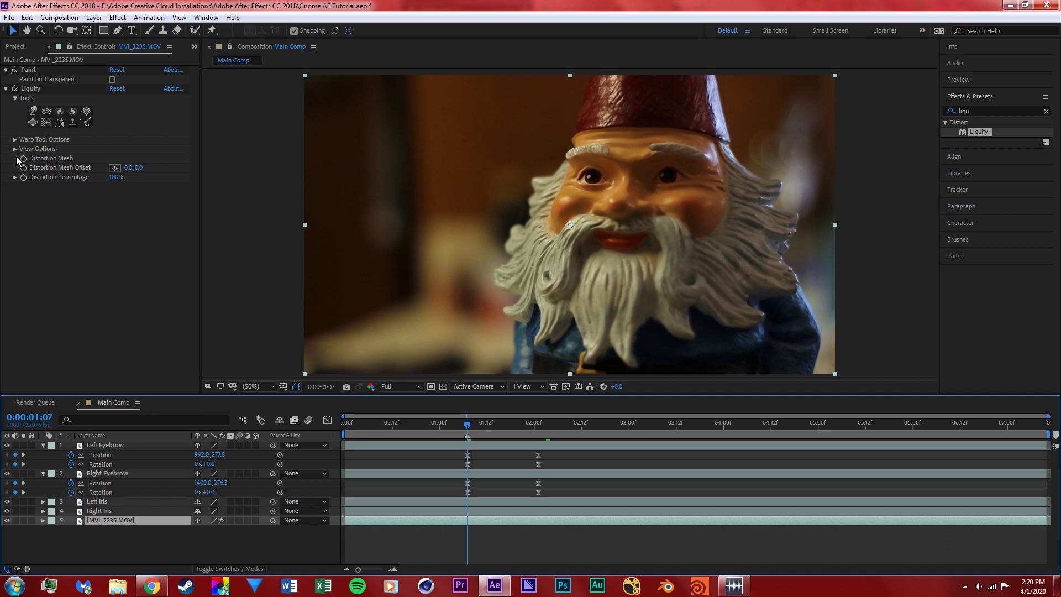
{"action": "left_click", "coordinate": [24, 181]}
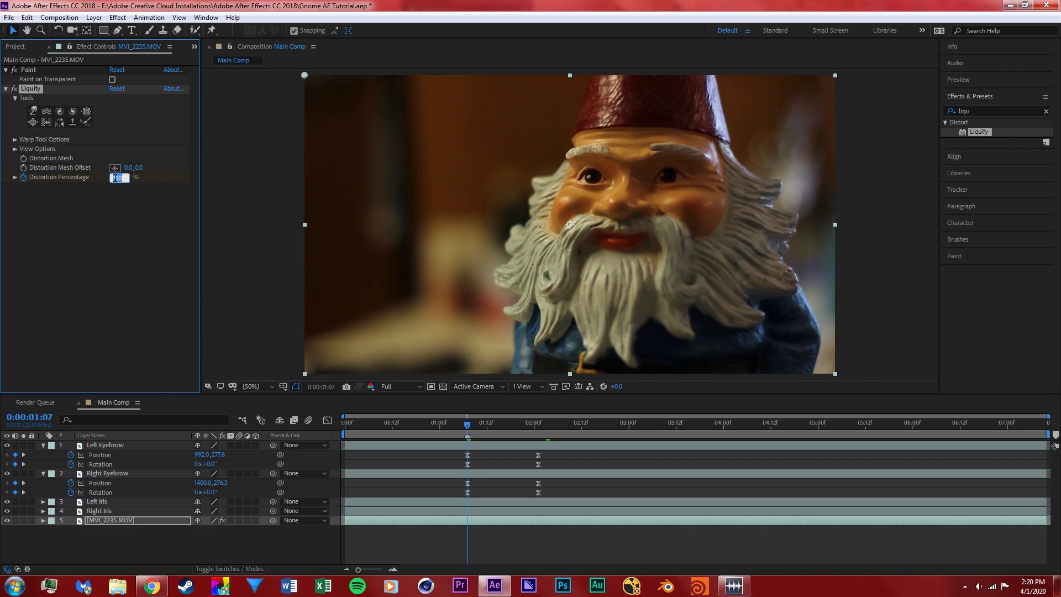
{"action": "key", "text": "Return"}
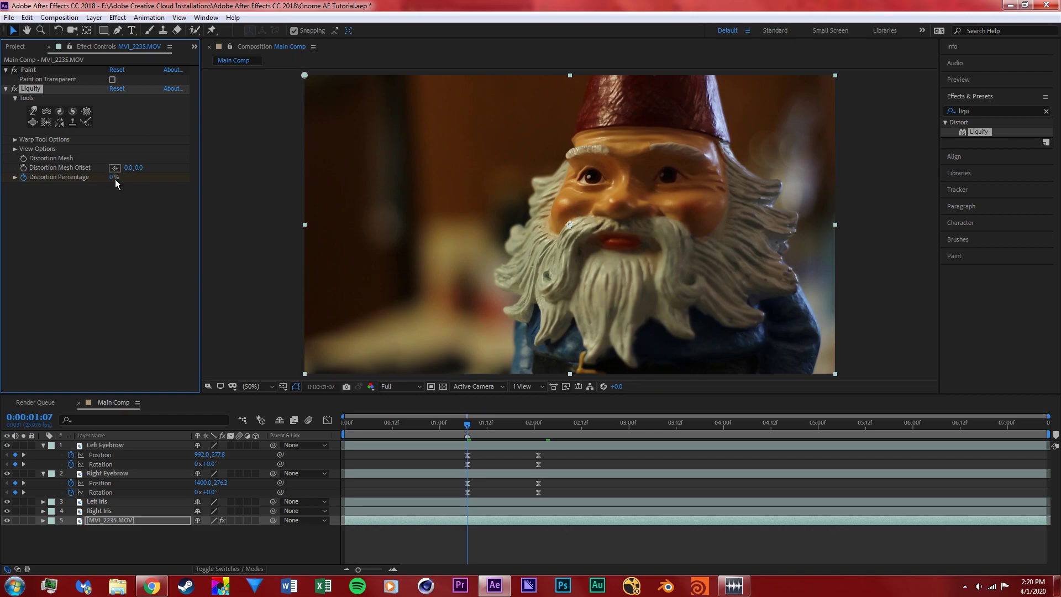
Set the Liquify Distortion Percentage to 100% at 0:00:02:01, in line with the eyebrows' end keyframes.
{"action": "left_click_drag", "start_coordinate": [512, 426], "coordinate": [533, 430]}
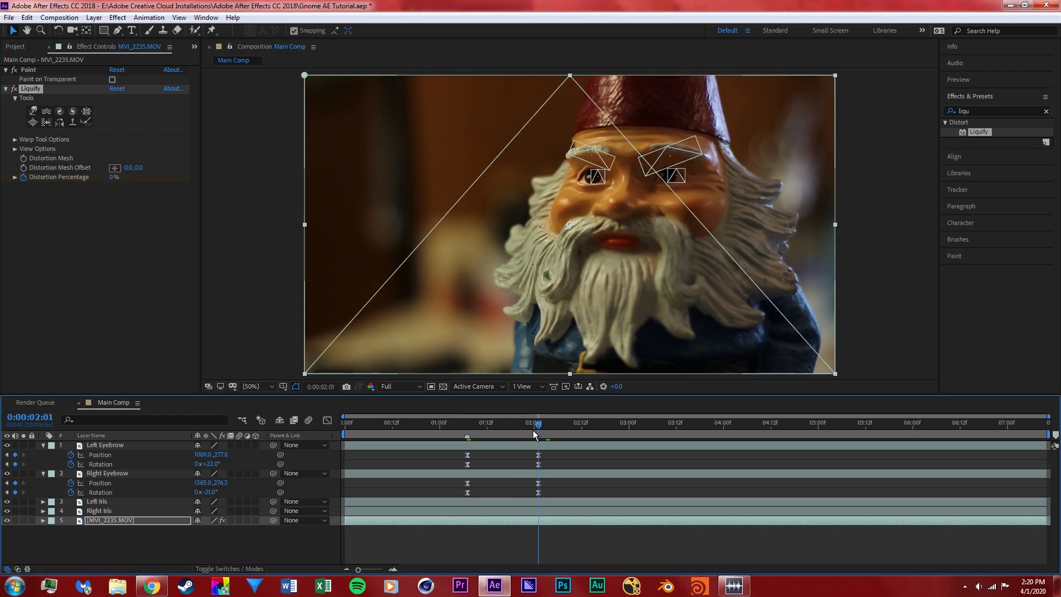
{"action": "left_click", "coordinate": [114, 182]}
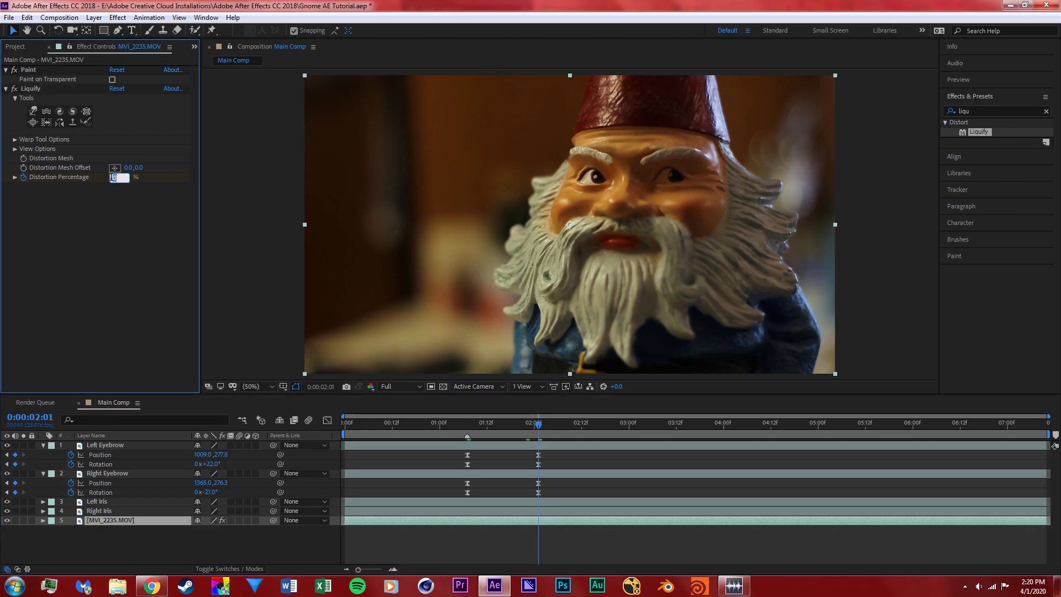
{"action": "type", "text": "1400"}
{"action": "key", "text": "Return"}
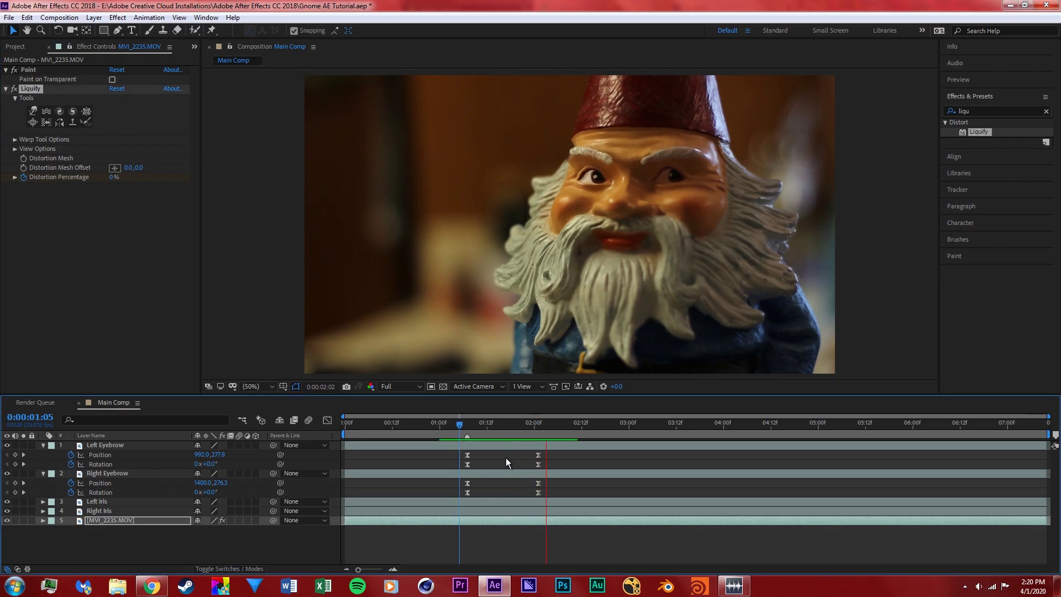
Preview the combined facial animation from 0:00:01:03.
{"action": "left_click_drag", "start_coordinate": [473, 428], "coordinate": [451, 430]}
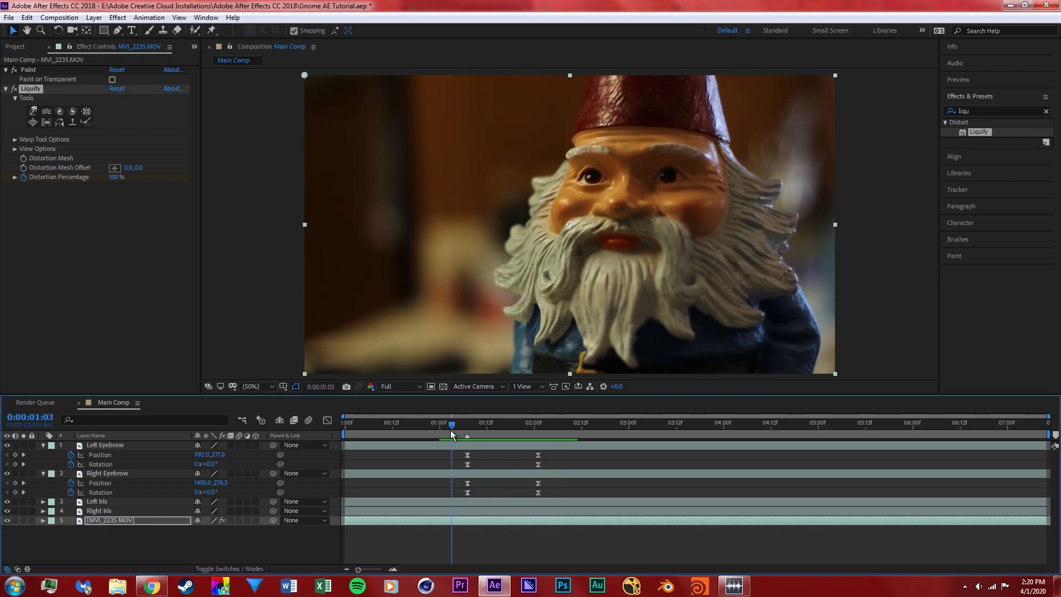
{"action": "key", "text": "space"}
{"action": "key", "text": "space"}
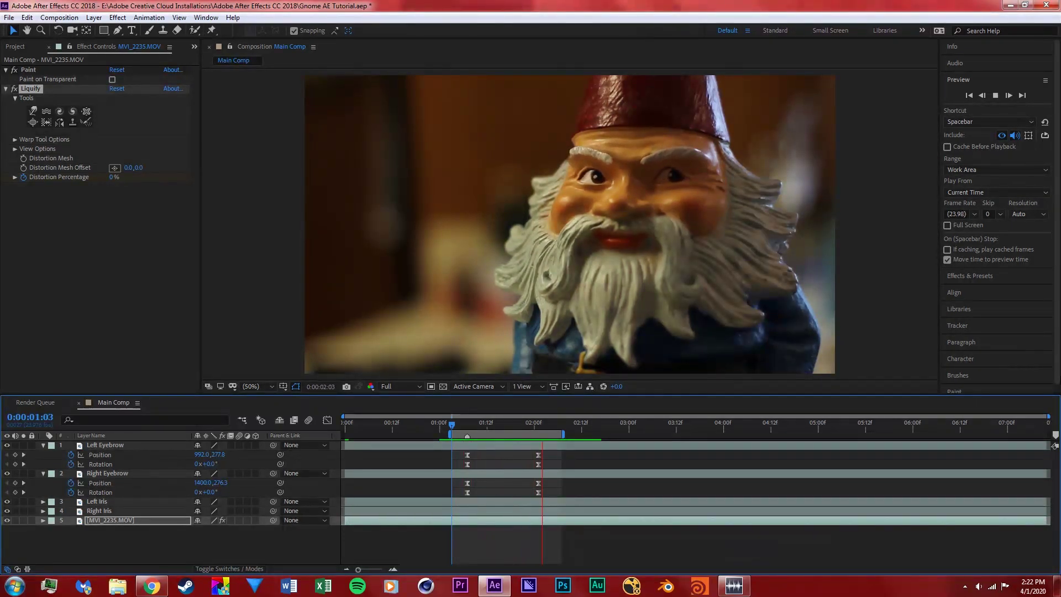
{"action": "key", "text": "space"}
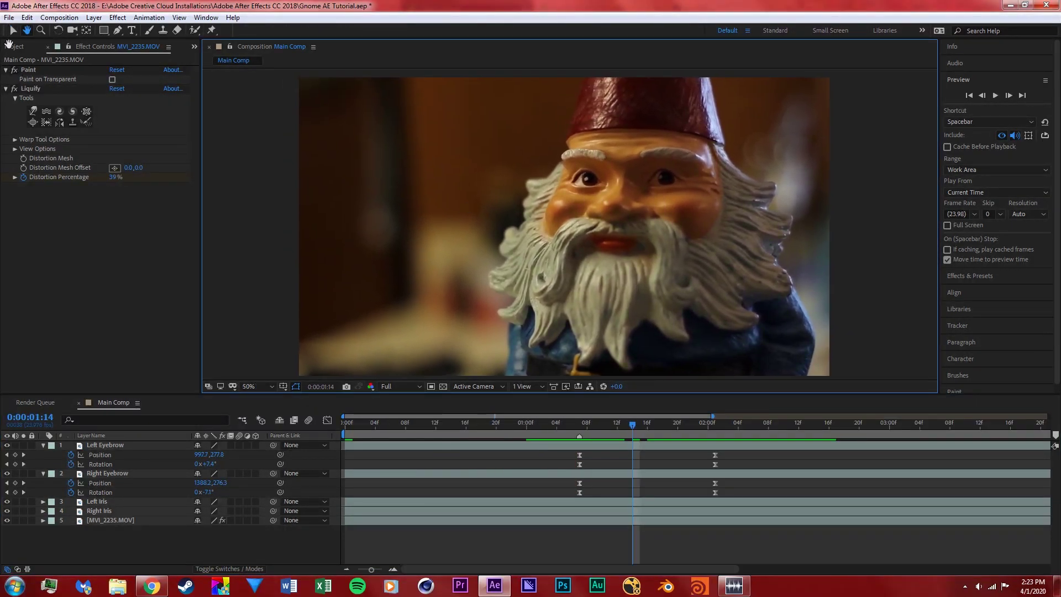
Create a 1920 by 1080 px gray-orange solid above all layers and hide it.
{"action": "right_click", "coordinate": [628, 546]}
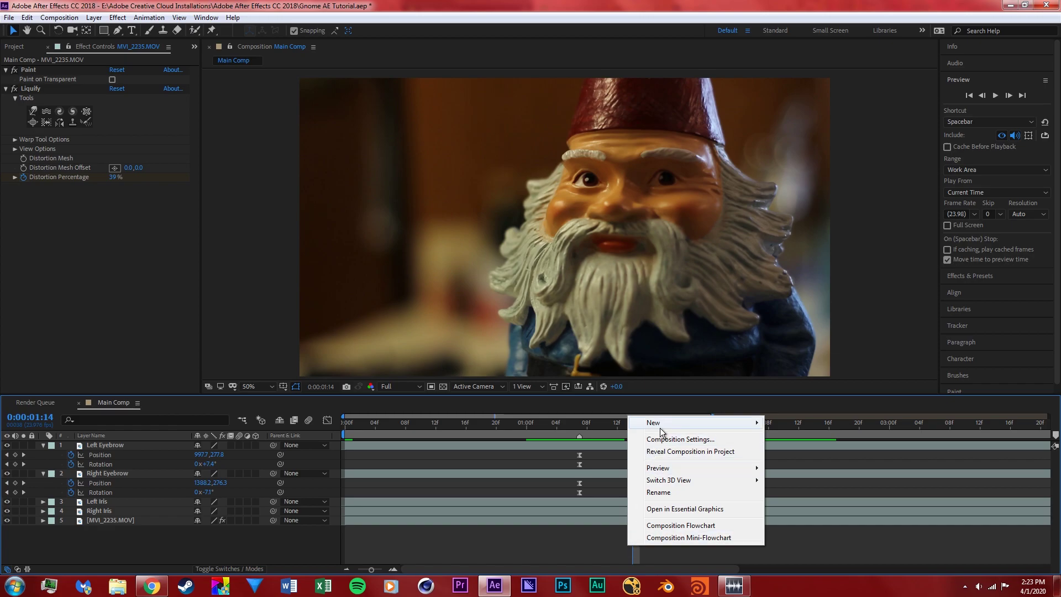
{"action": "mouse_move", "coordinate": [665, 426]}
{"action": "left_click", "coordinate": [525, 454]}
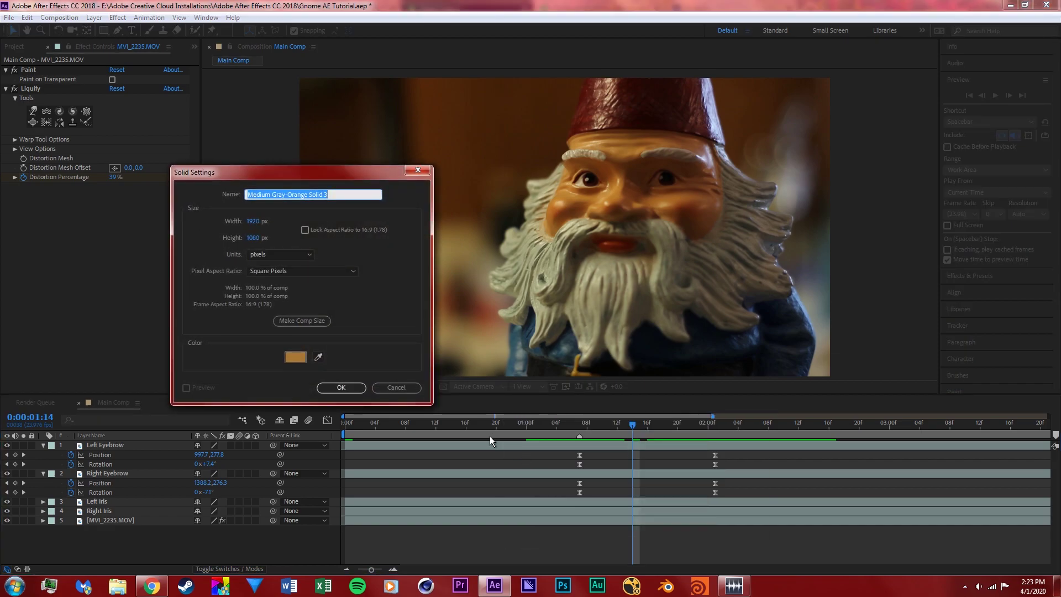
{"action": "left_click", "coordinate": [363, 389]}
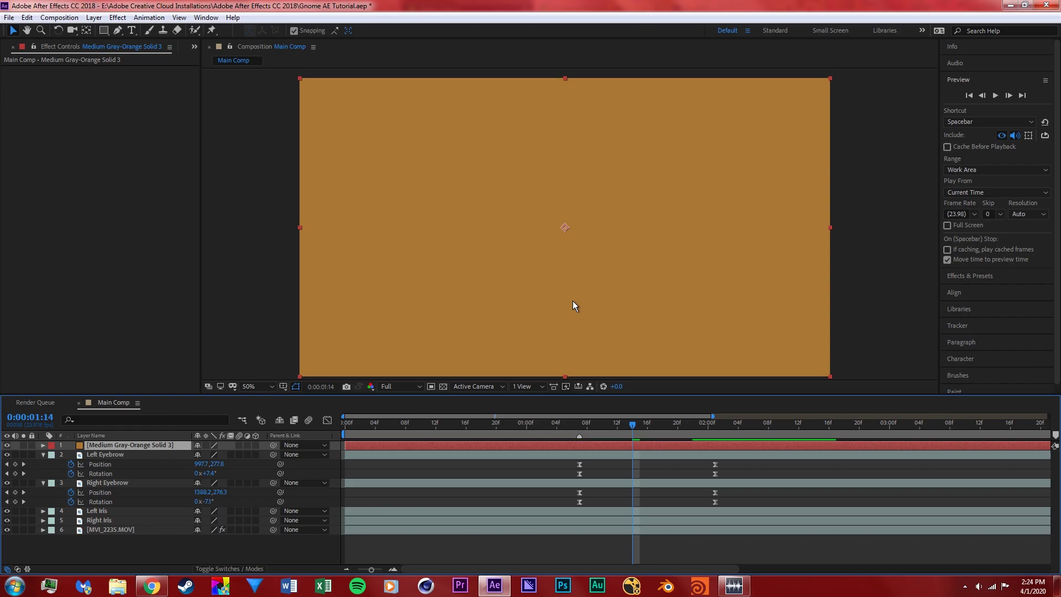
{"action": "left_click", "coordinate": [7, 445]}
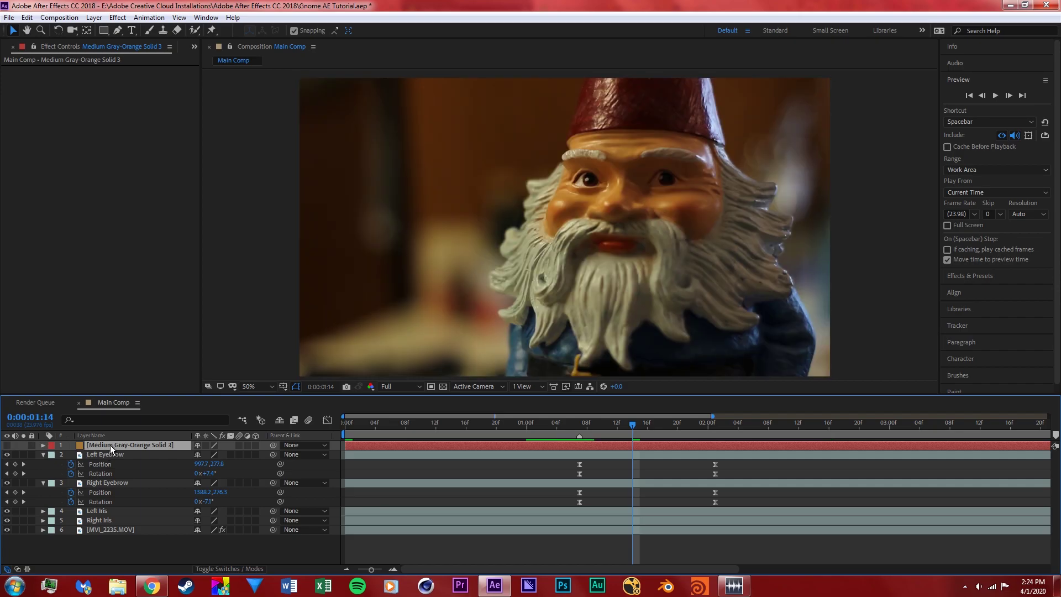
Draw a closed Pen mask on the hidden solid around the outline of the gnome's left eye at 0:00:01:14.
{"action": "left_click", "coordinate": [117, 30]}
{"action": "scroll", "coordinate": [562, 169], "scroll_direction": "up", "scroll_amount": 1}
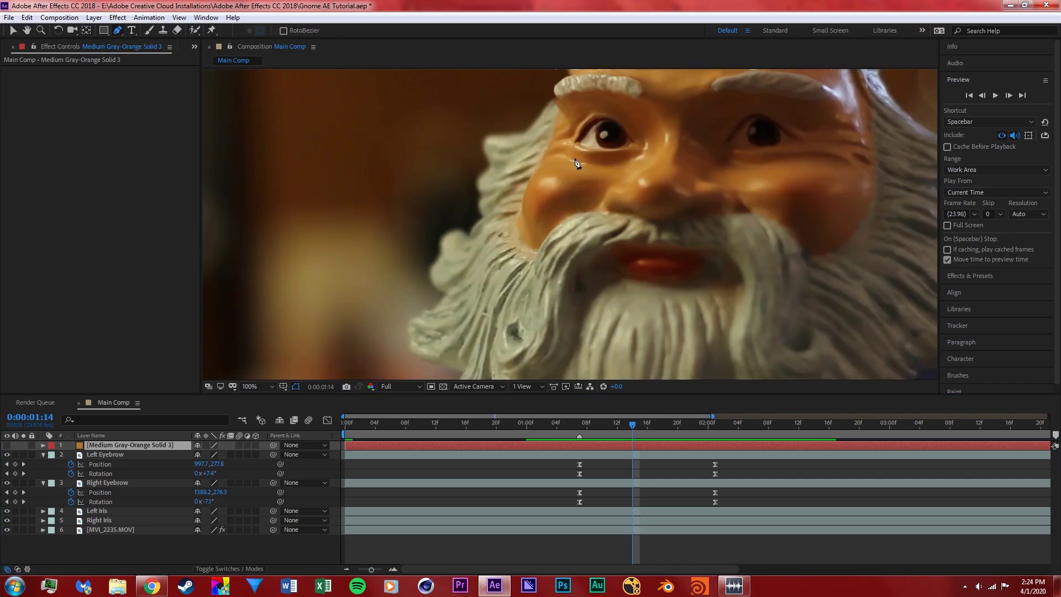
{"action": "scroll", "coordinate": [426, 199], "scroll_direction": "up", "scroll_amount": 1}
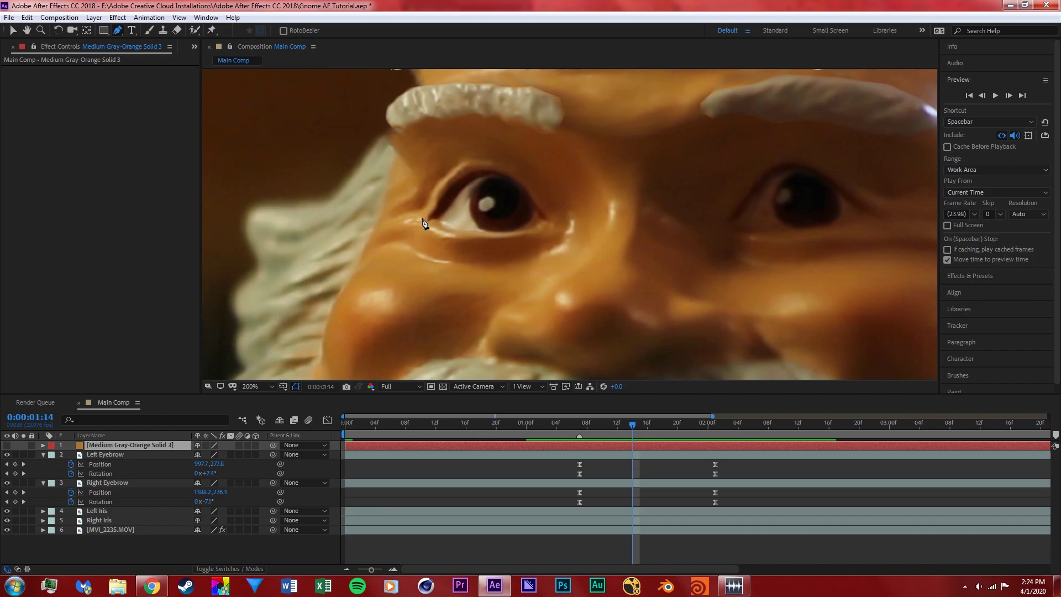
{"action": "left_click", "coordinate": [425, 220]}
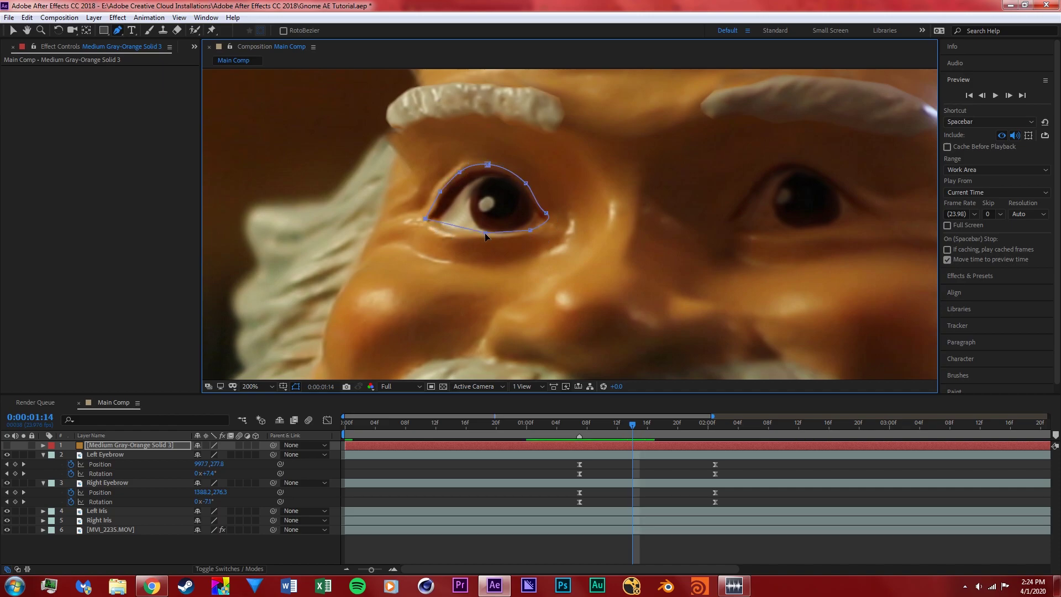
{"action": "left_click", "coordinate": [425, 219]}
Duplicate the masked eye solid, delete the mask from the upper copy and hide that copy.
{"action": "key", "text": "h"}
{"action": "left_click_drag", "start_coordinate": [704, 249], "coordinate": [467, 266]}
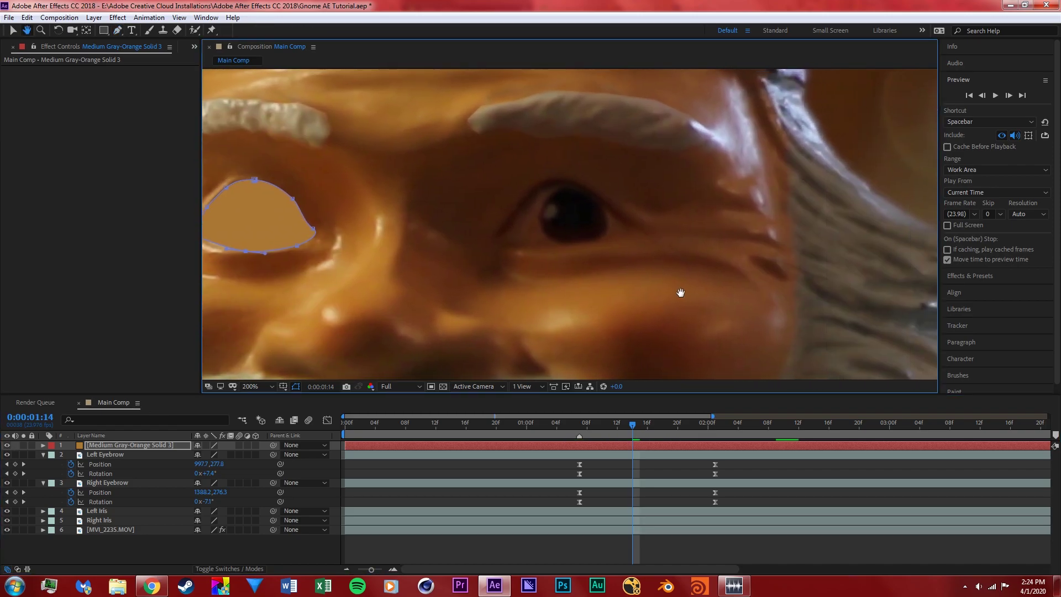
{"action": "left_click_drag", "start_coordinate": [680, 293], "coordinate": [685, 284]}
{"action": "left_click", "coordinate": [11, 32]}
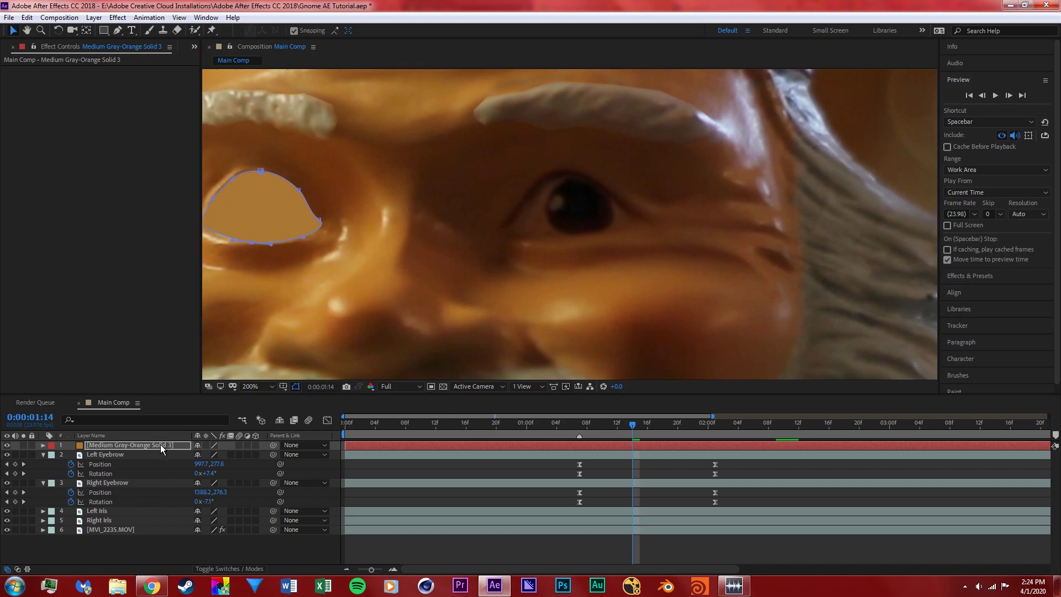
{"action": "key", "text": "ctrl+d"}
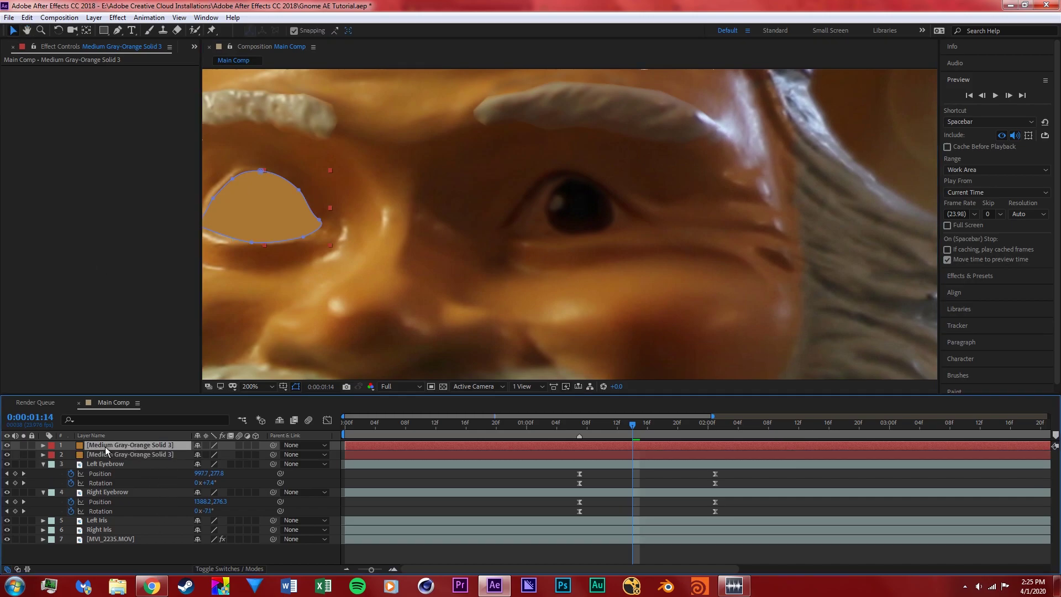
{"action": "key", "text": "m"}
{"action": "left_click", "coordinate": [94, 454]}
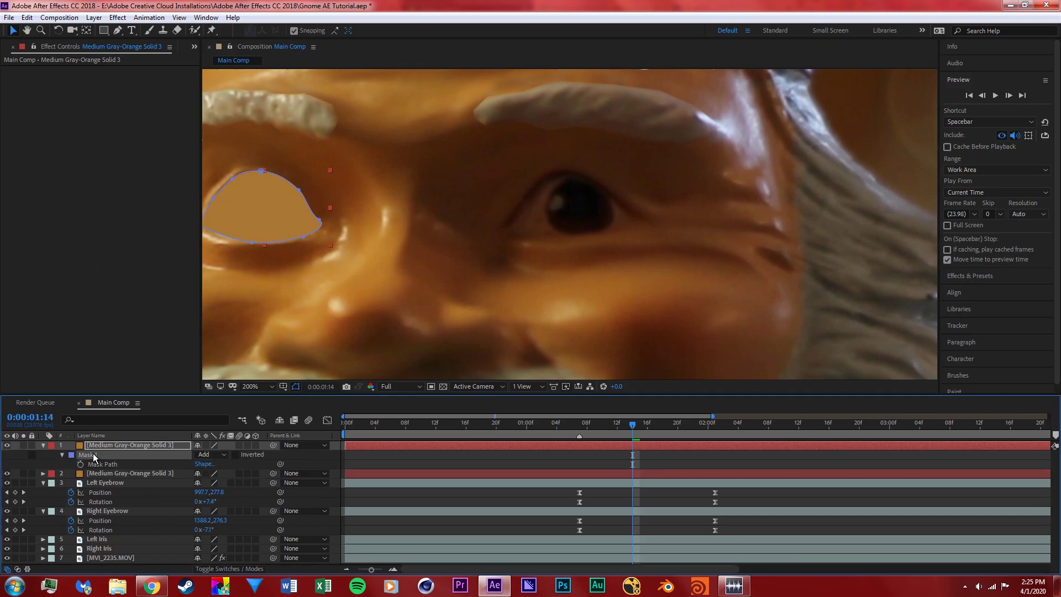
{"action": "key", "text": "Delete"}
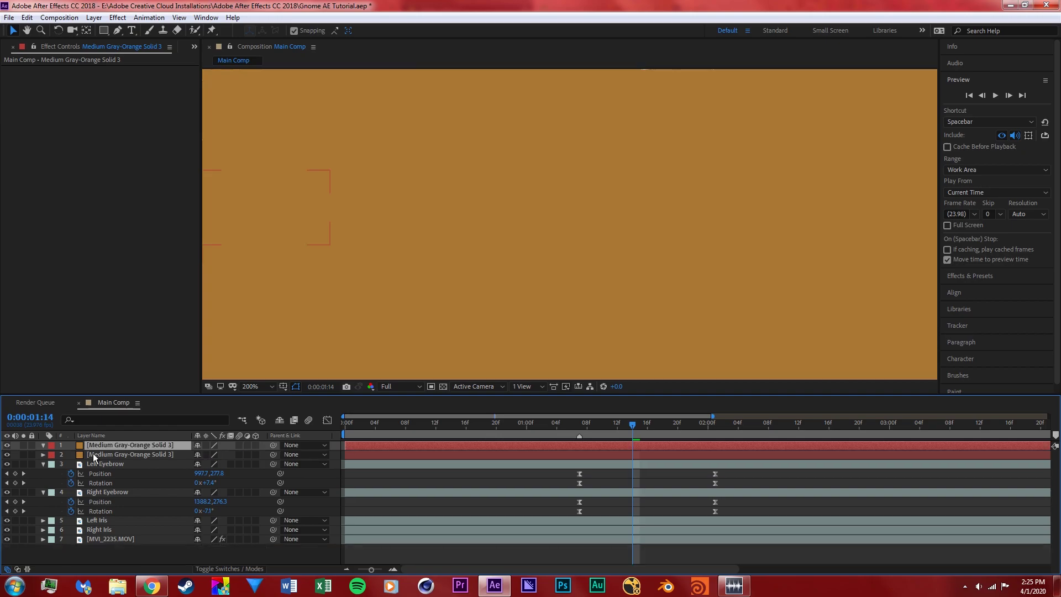
{"action": "left_click", "coordinate": [7, 446]}
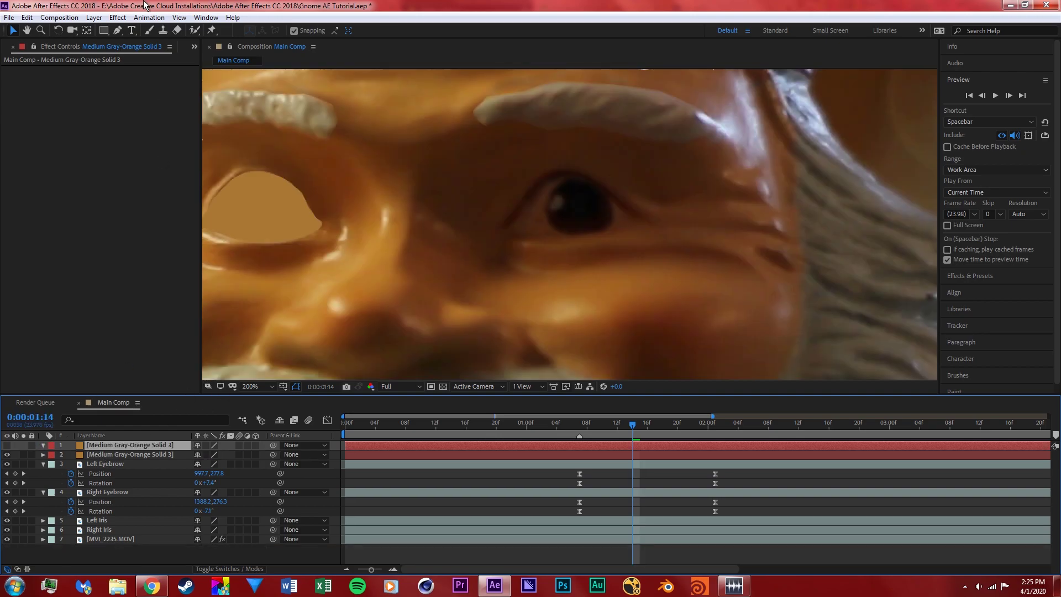
Draw a closed Pen mask around the gnome's right eye on the hidden copy, then show the layer and reveal its mask.
{"action": "left_click", "coordinate": [117, 30]}
{"action": "left_click", "coordinate": [493, 229]}
{"action": "left_click", "coordinate": [524, 190]}
{"action": "mouse_move", "coordinate": [559, 163]}
{"action": "left_mouse_down"}
{"action": "mouse_move", "coordinate": [574, 160]}
{"action": "mouse_move", "coordinate": [623, 188]}
{"action": "left_mouse_up"}
{"action": "left_click_drag", "start_coordinate": [646, 214], "coordinate": [662, 229]}
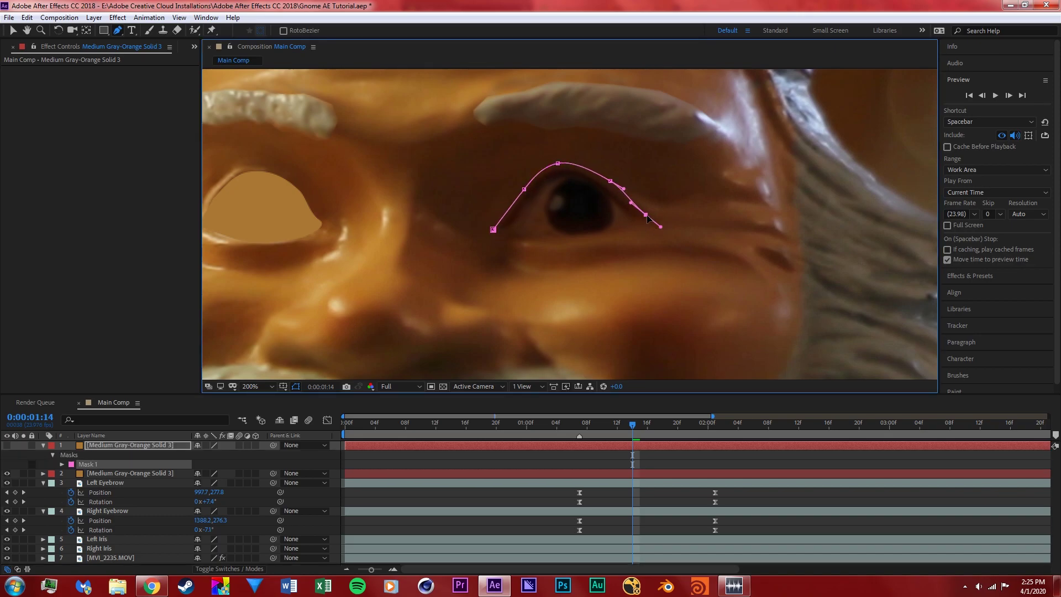
{"action": "left_click_drag", "start_coordinate": [601, 237], "coordinate": [597, 239]}
{"action": "left_click", "coordinate": [493, 230]}
{"action": "key", "text": "v"}
{"action": "left_click", "coordinate": [6, 445]}
{"action": "key", "text": "m"}
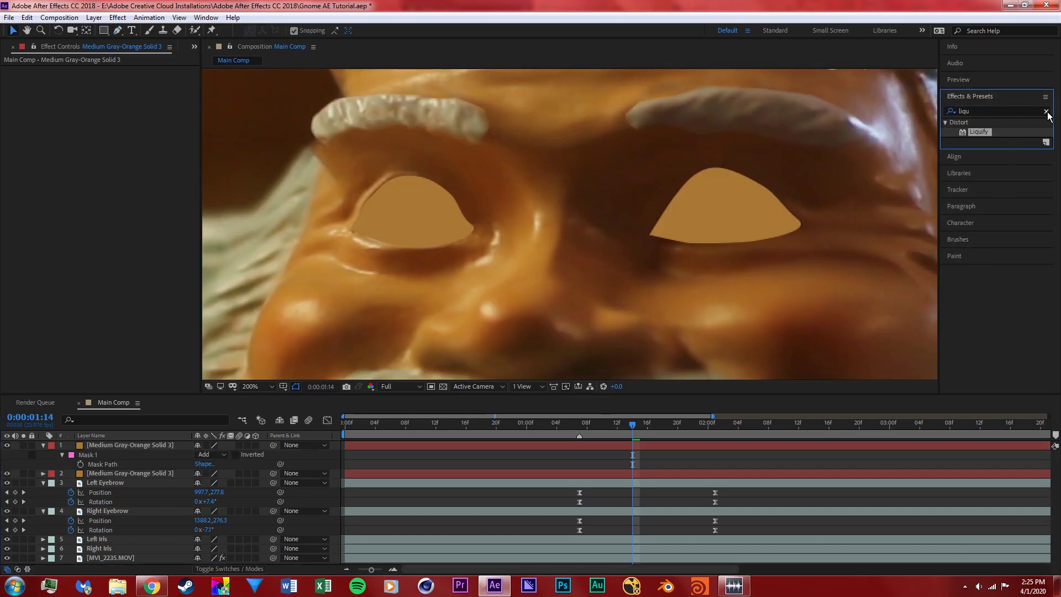
Search the effects for "gradient" and apply Gradient Ramp to the left eye's solid.
{"action": "left_click", "coordinate": [1047, 111]}
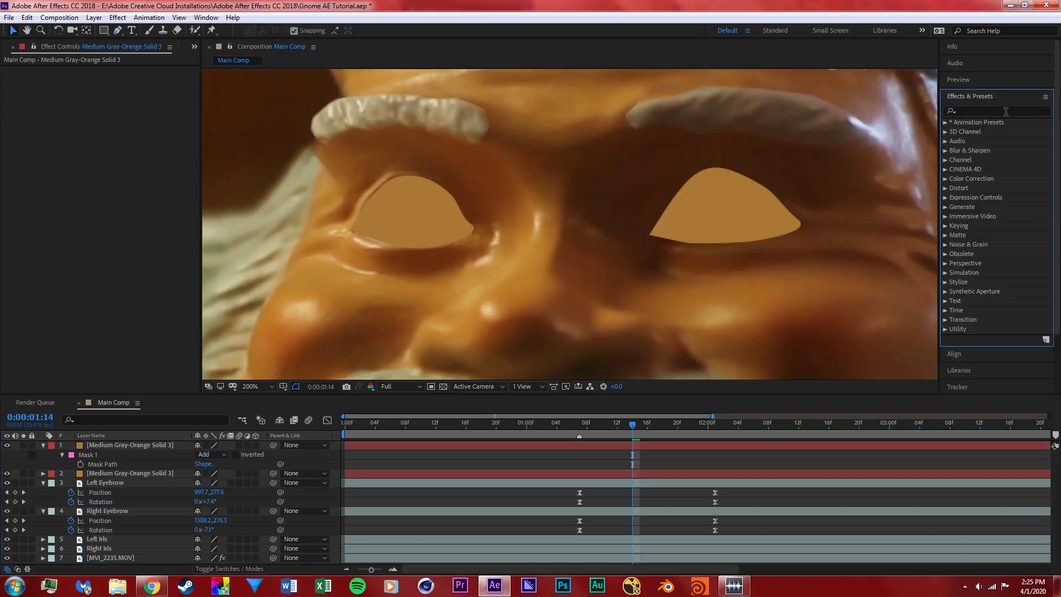
{"action": "type", "text": "gradient"}
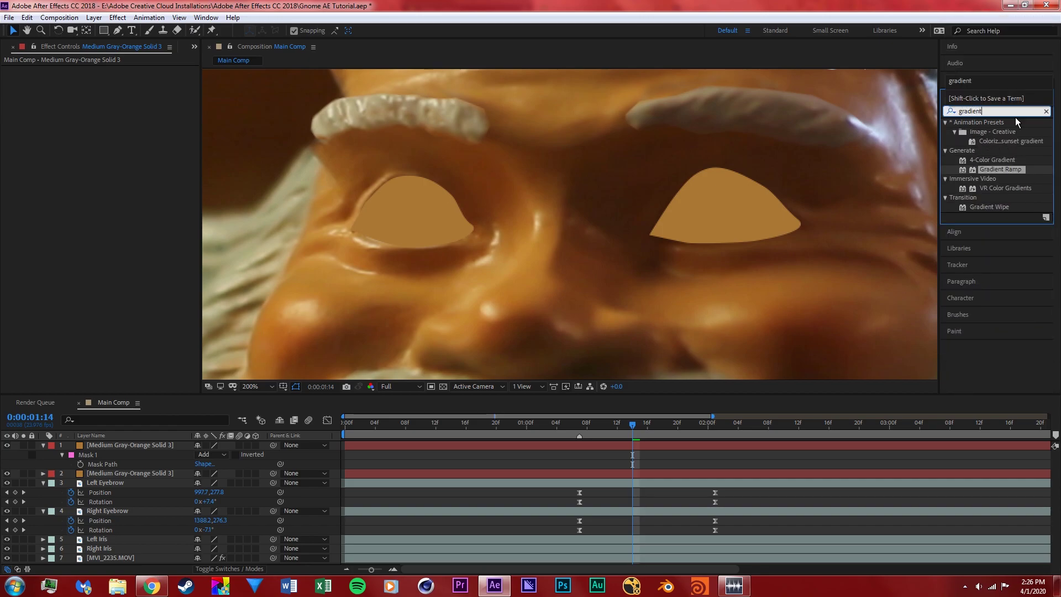
{"action": "left_click_drag", "start_coordinate": [1012, 172], "coordinate": [155, 476]}
{"action": "scroll", "coordinate": [402, 310], "scroll_direction": "down", "scroll_amount": 3}
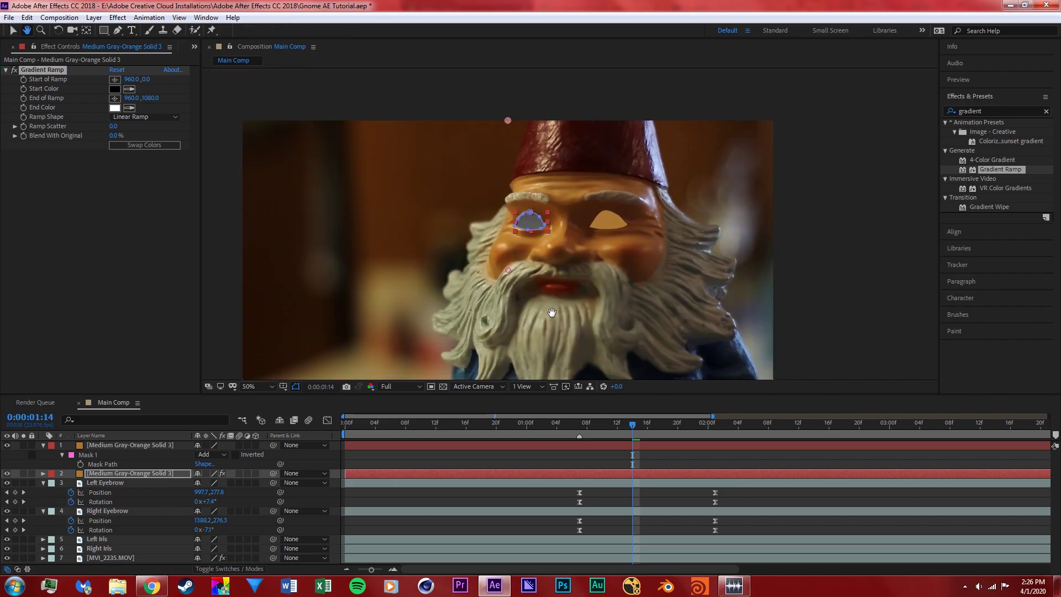
Place the left eye's Gradient Ramp start point at 1096, 346 by the inner corner and its end point at 970, 388 by the outer corner.
{"action": "left_click_drag", "start_coordinate": [562, 241], "coordinate": [558, 273]}
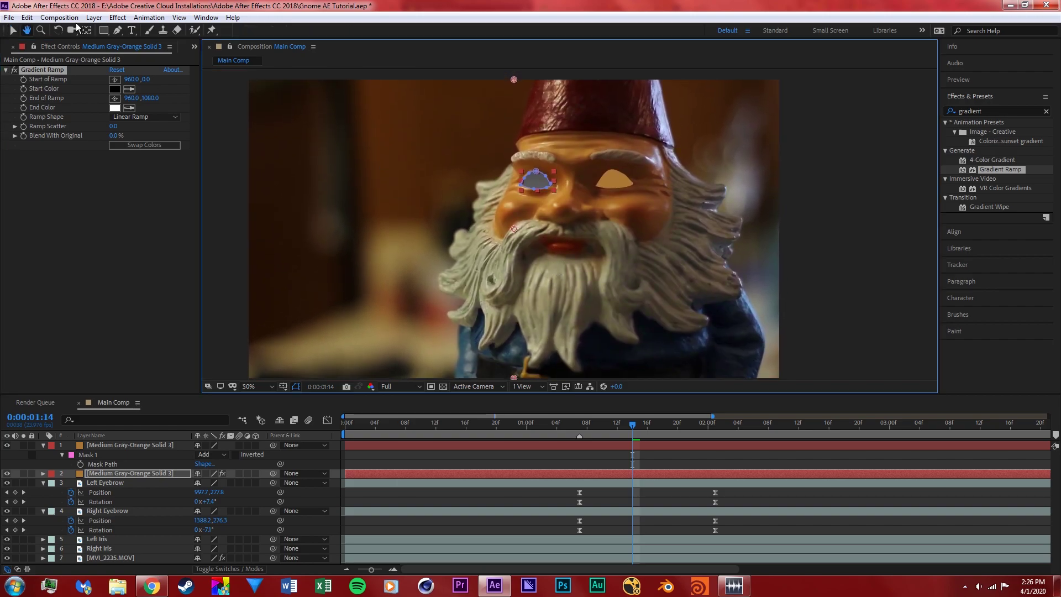
{"action": "left_click", "coordinate": [11, 32]}
{"action": "left_click_drag", "start_coordinate": [515, 79], "coordinate": [550, 140]}
{"action": "left_click_drag", "start_coordinate": [552, 170], "coordinate": [553, 178]}
{"action": "left_click_drag", "start_coordinate": [514, 379], "coordinate": [516, 185]}
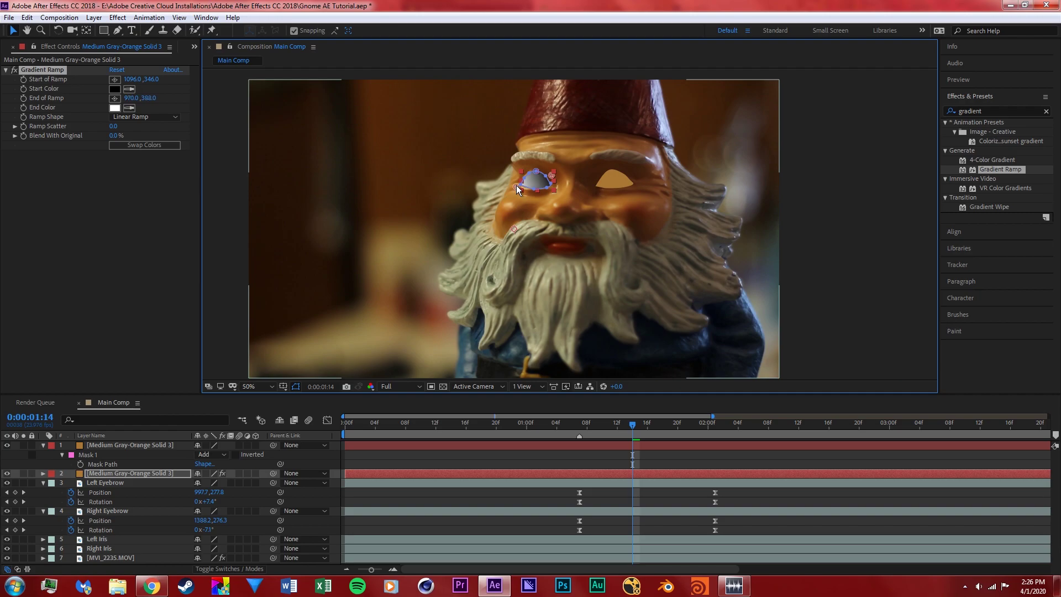
Sample the left eyelid ramp's start color from the darker skin at the eye's inner side and its end color from the lighter outer-corner skin.
{"action": "scroll", "coordinate": [527, 179], "scroll_direction": "up", "scroll_amount": 2}
{"action": "left_click", "coordinate": [26, 31]}
{"action": "left_click_drag", "start_coordinate": [442, 210], "coordinate": [500, 368]}
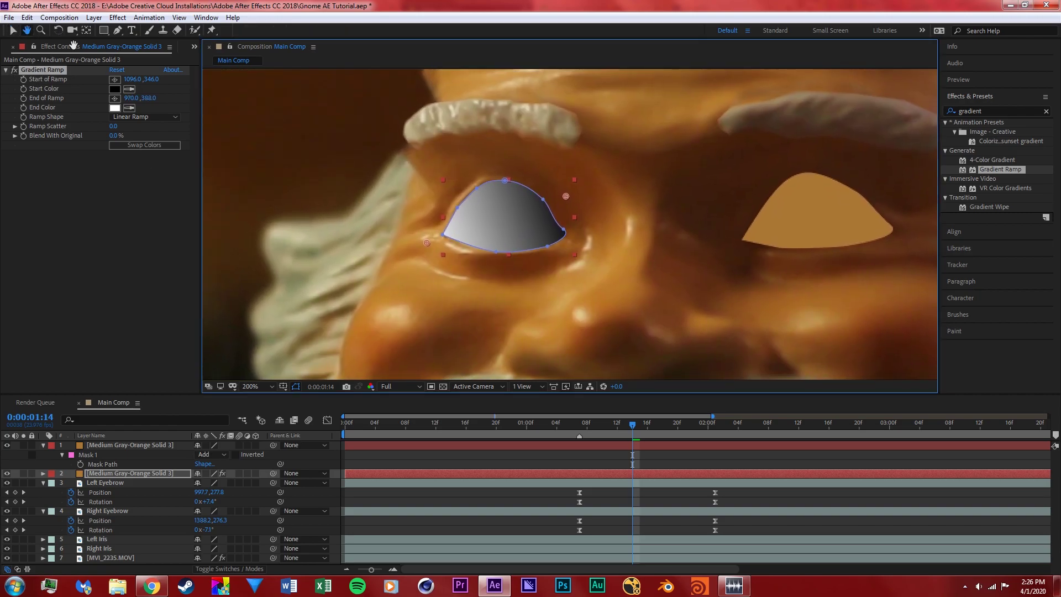
{"action": "key", "text": "v"}
{"action": "left_click", "coordinate": [129, 89]}
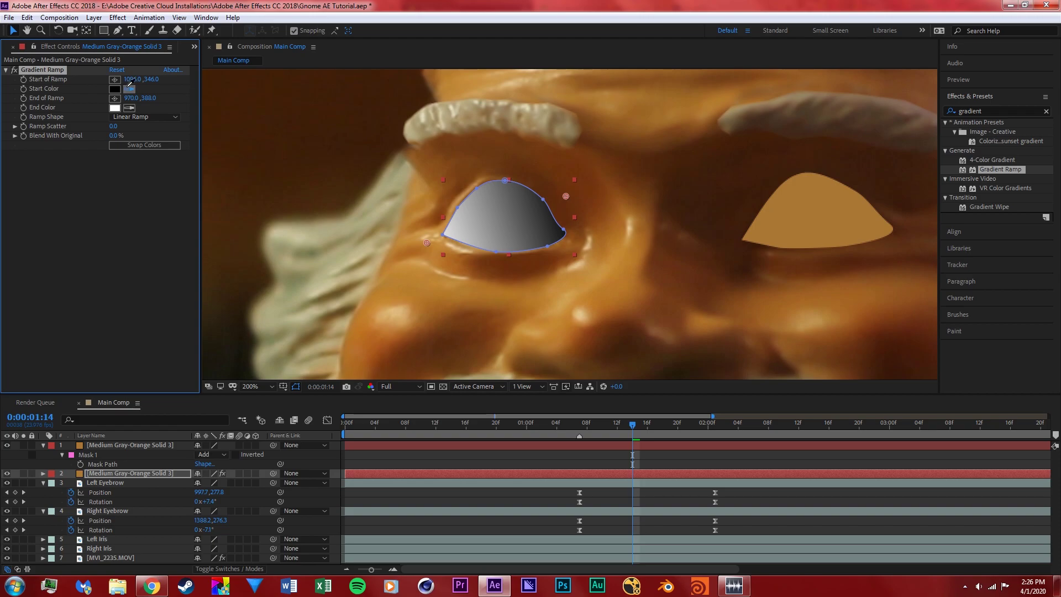
{"action": "left_click", "coordinate": [558, 209]}
{"action": "left_click", "coordinate": [130, 108]}
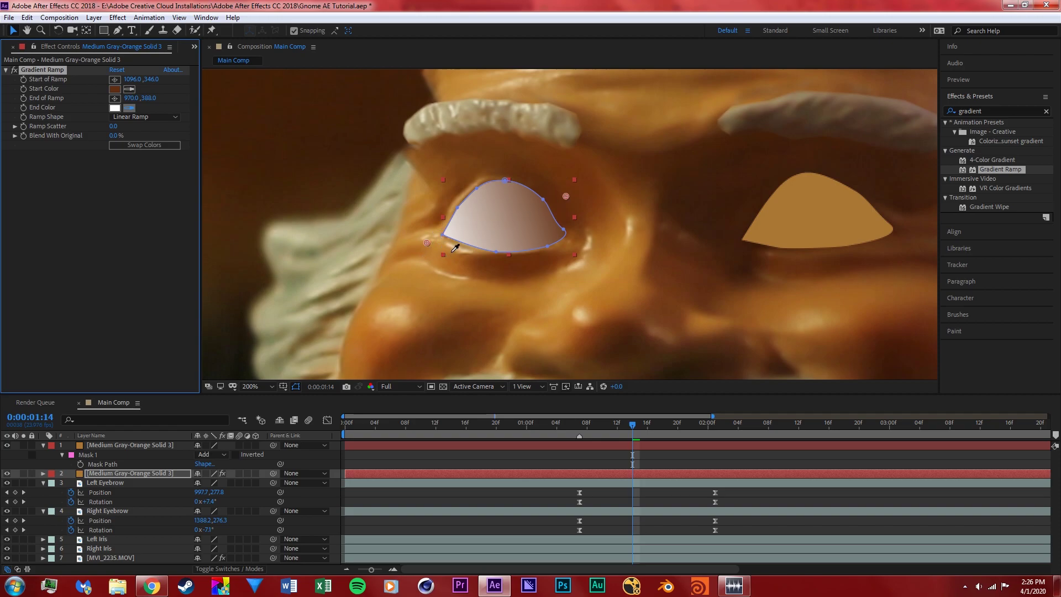
{"action": "left_click", "coordinate": [430, 252]}
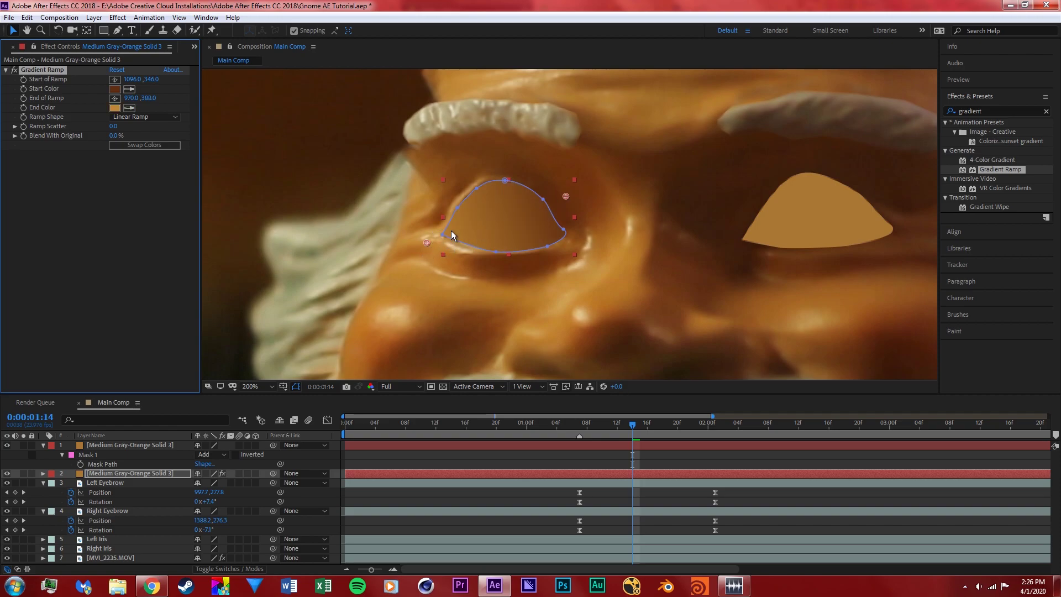
Apply Gradient Ramp to the right eye's solid, placing its start point at 1301, 334 and its end point at 1358, 428.
{"action": "left_click", "coordinate": [437, 453]}
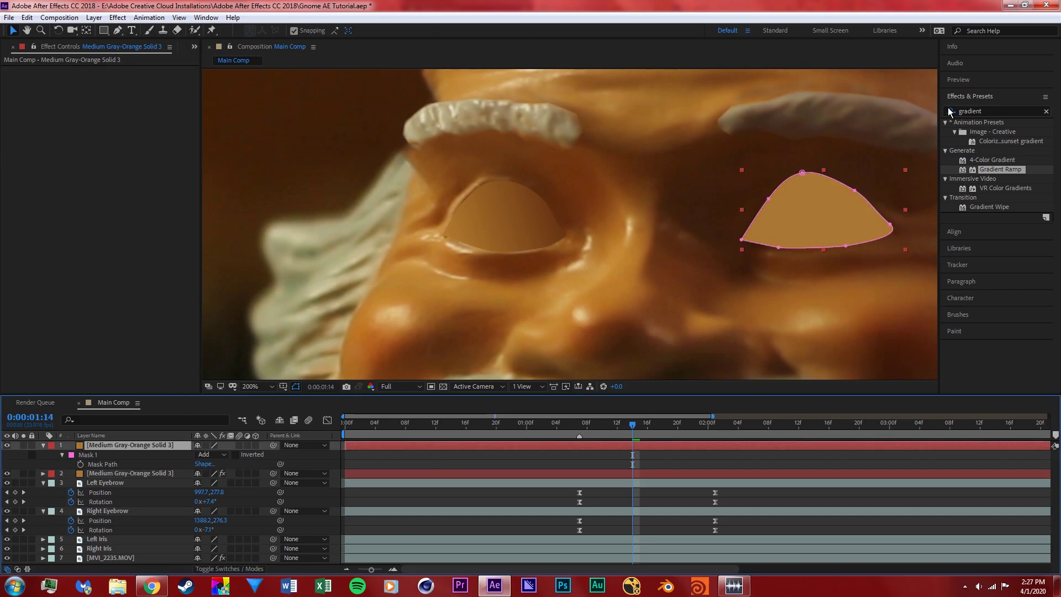
{"action": "double_click", "coordinate": [999, 170]}
{"action": "scroll", "coordinate": [425, 165], "scroll_direction": "down", "scroll_amount": 3}
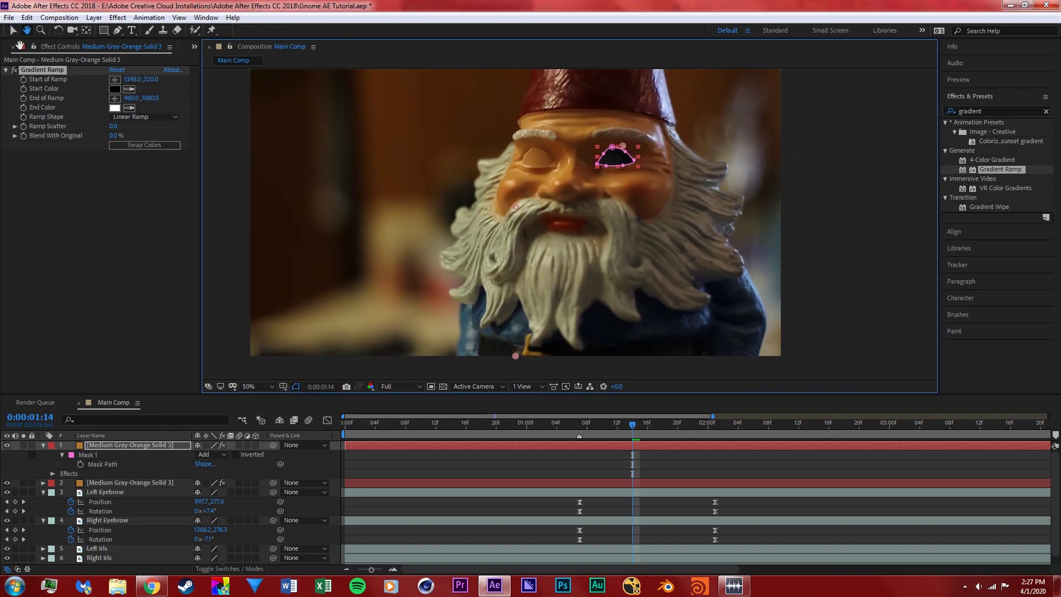
{"action": "scroll", "coordinate": [425, 166], "scroll_direction": "up", "scroll_amount": 2}
{"action": "left_click_drag", "start_coordinate": [424, 165], "coordinate": [395, 268]}
{"action": "scroll", "coordinate": [395, 268], "scroll_direction": "up", "scroll_amount": 1}
{"action": "left_click_drag", "start_coordinate": [245, 138], "coordinate": [256, 189]}
{"action": "left_click", "coordinate": [391, 180]}
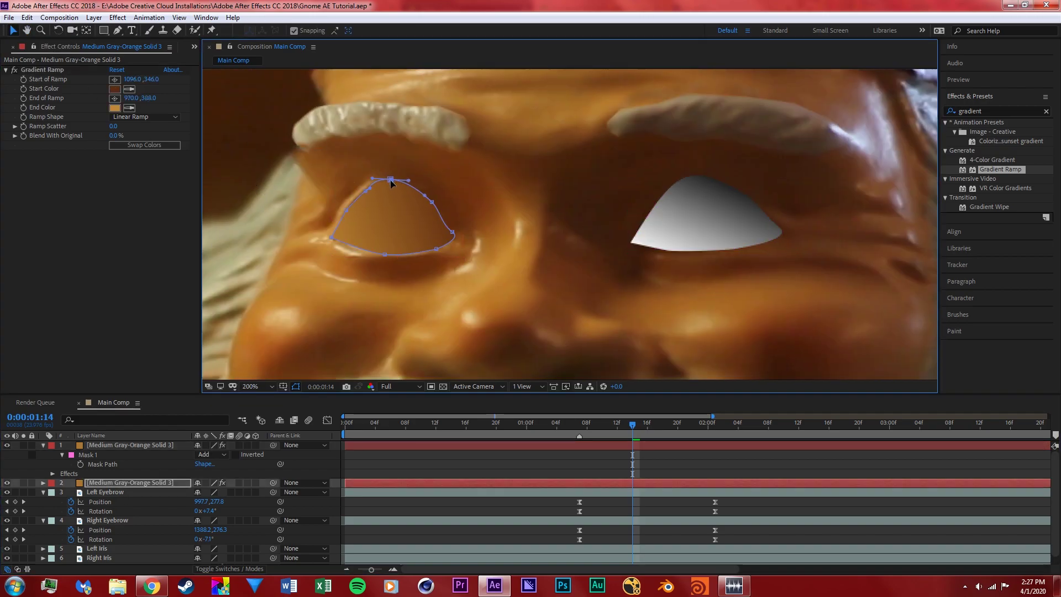
{"action": "left_click", "coordinate": [130, 445]}
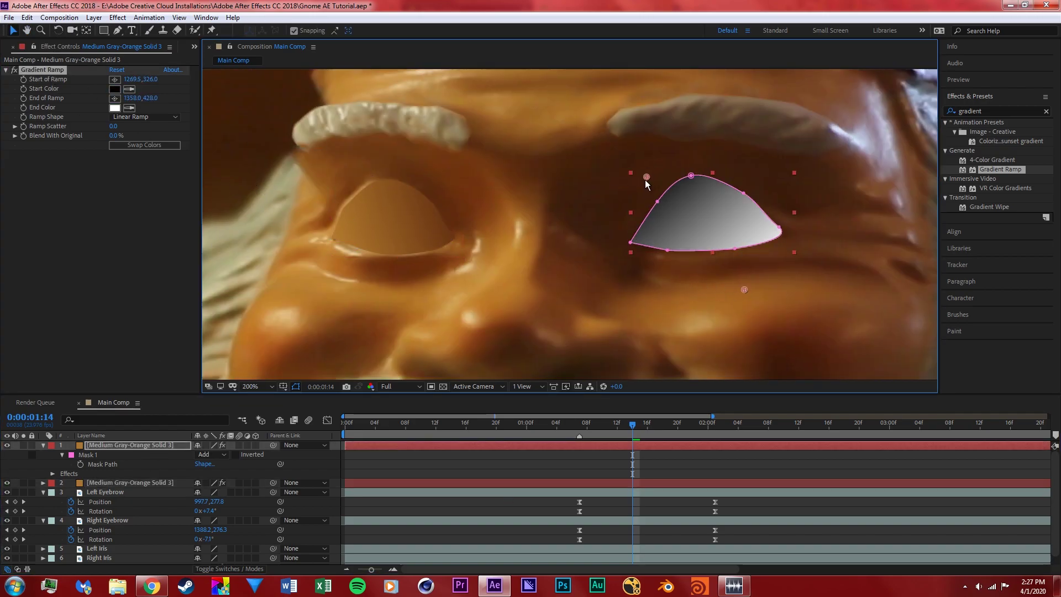
{"action": "left_click_drag", "start_coordinate": [675, 169], "coordinate": [681, 186]}
Sample the right eyelid ramp's start and end colors from the skin around the right eye.
{"action": "left_click", "coordinate": [475, 468]}
{"action": "left_click", "coordinate": [129, 108]}
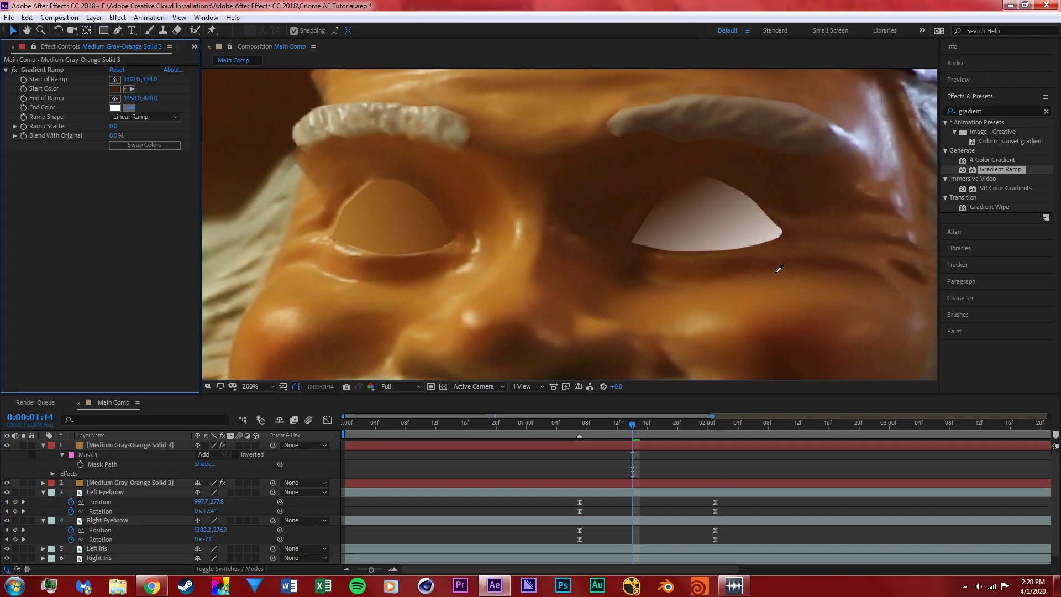
{"action": "left_click", "coordinate": [784, 273]}
{"action": "left_click", "coordinate": [531, 467]}
{"action": "scroll", "coordinate": [572, 239], "scroll_direction": "down", "scroll_amount": 2}
{"action": "scroll", "coordinate": [565, 237], "scroll_direction": "up", "scroll_amount": 2}
{"action": "scroll", "coordinate": [565, 237], "scroll_direction": "up", "scroll_amount": 2}
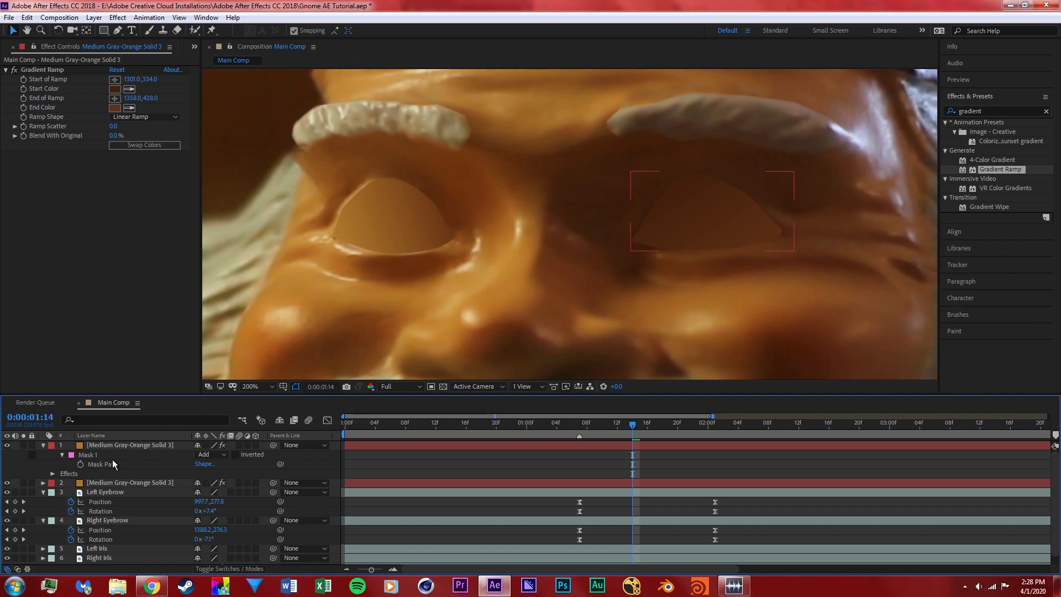
Set the mask feather of both eyelid solids to 5 pixels.
{"action": "left_click", "coordinate": [132, 446]}
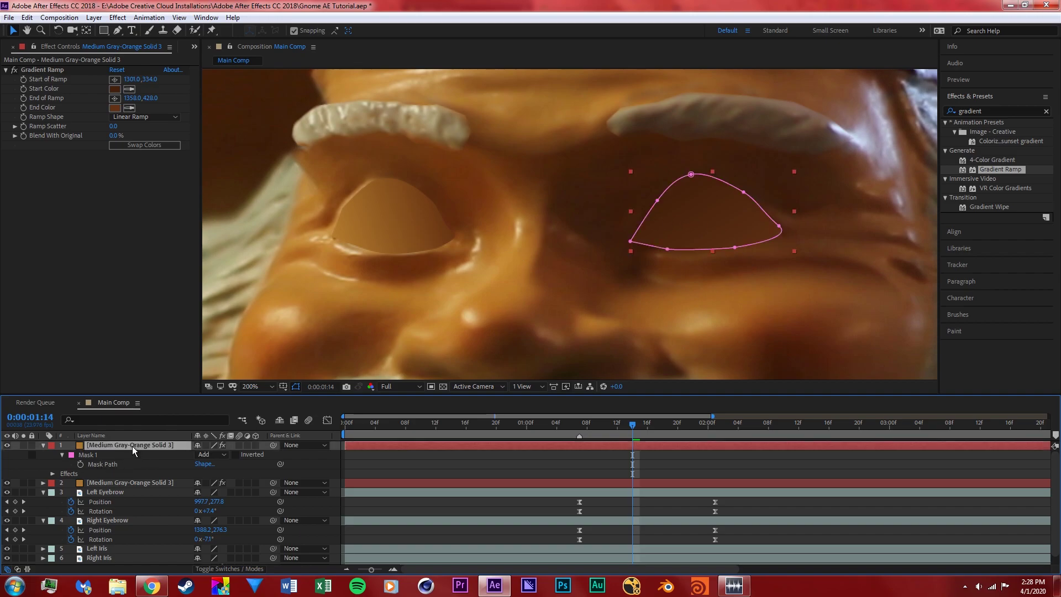
{"action": "left_click", "coordinate": [161, 484], "text": "ctrl"}
{"action": "key", "text": "f"}
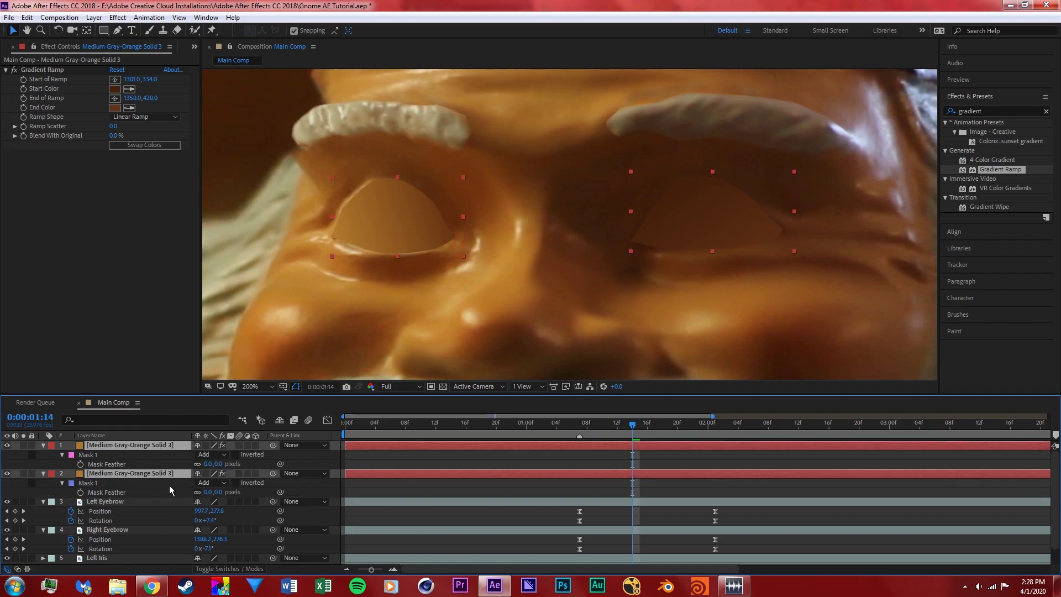
{"action": "left_click_drag", "start_coordinate": [220, 491], "coordinate": [220, 492]}
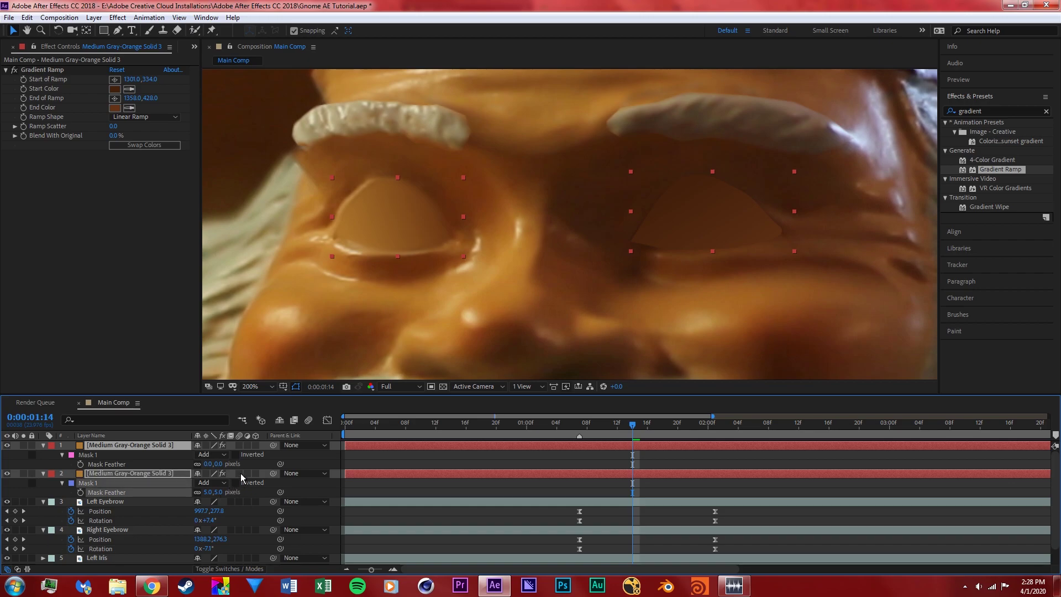
{"action": "left_click", "coordinate": [219, 464]}
{"action": "key", "text": "Return"}
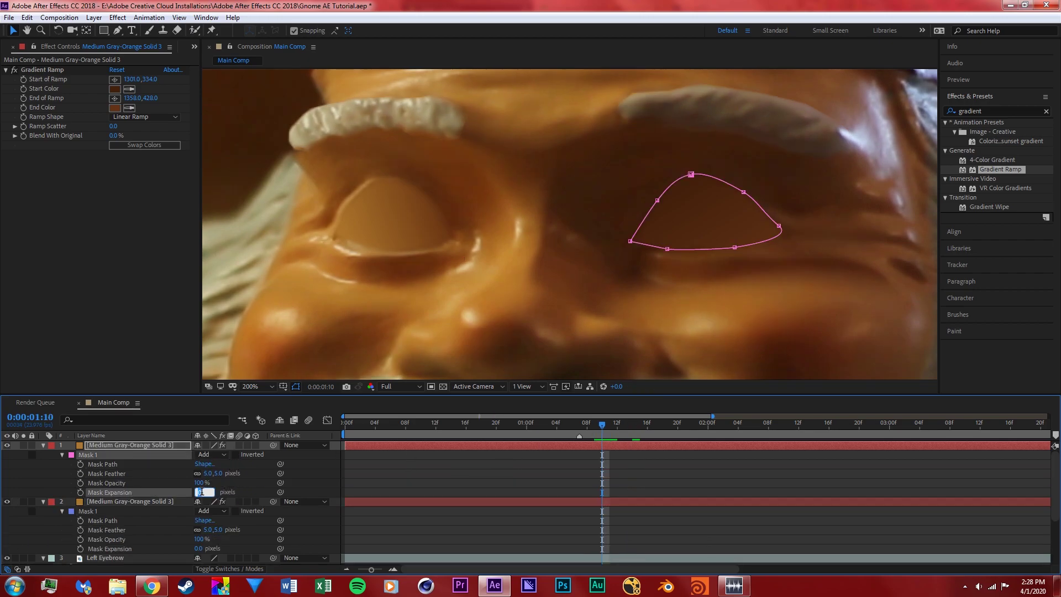
Set the mask expansion of both eyelid solids to 2 pixels and start Mask Path keyframing on both at 0:00:01:10.
{"action": "key", "text": "Return"}
{"action": "left_click", "coordinate": [198, 548]}
{"action": "type", "text": "2"}
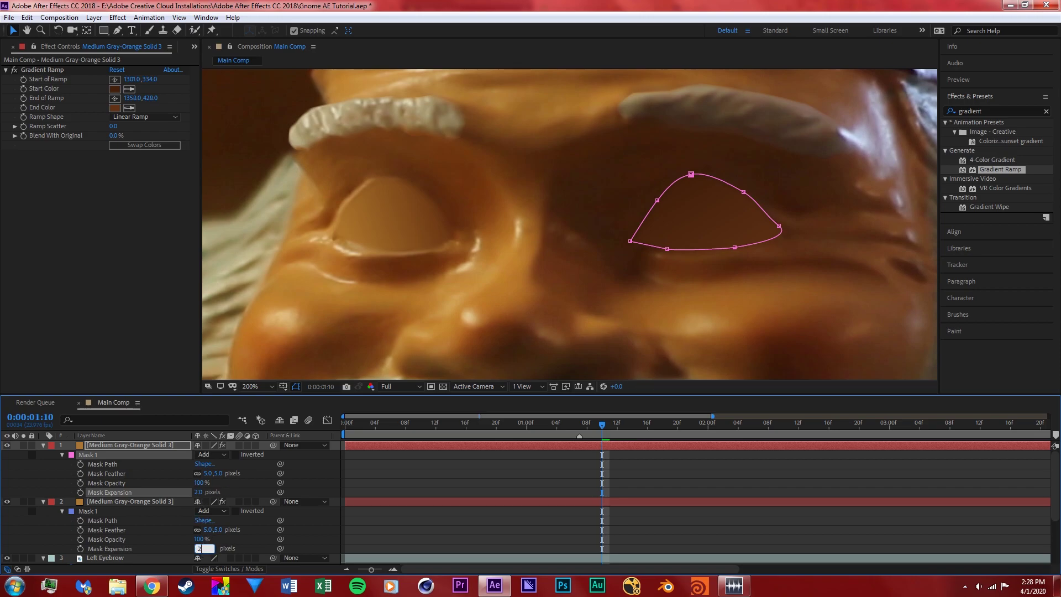
{"action": "key", "text": "Return"}
{"action": "left_click", "coordinate": [82, 465]}
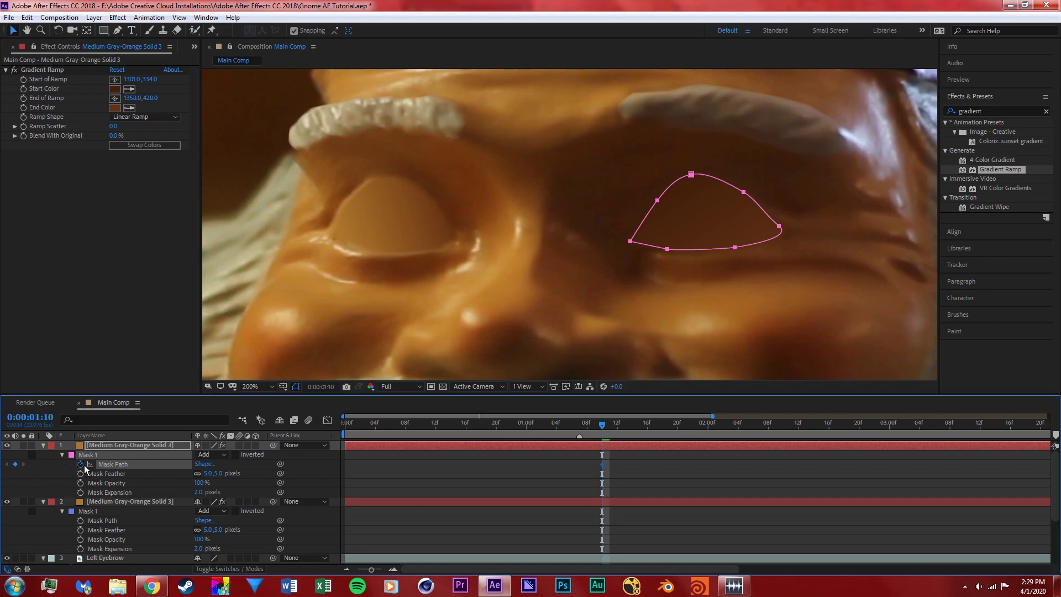
{"action": "left_click", "coordinate": [83, 521]}
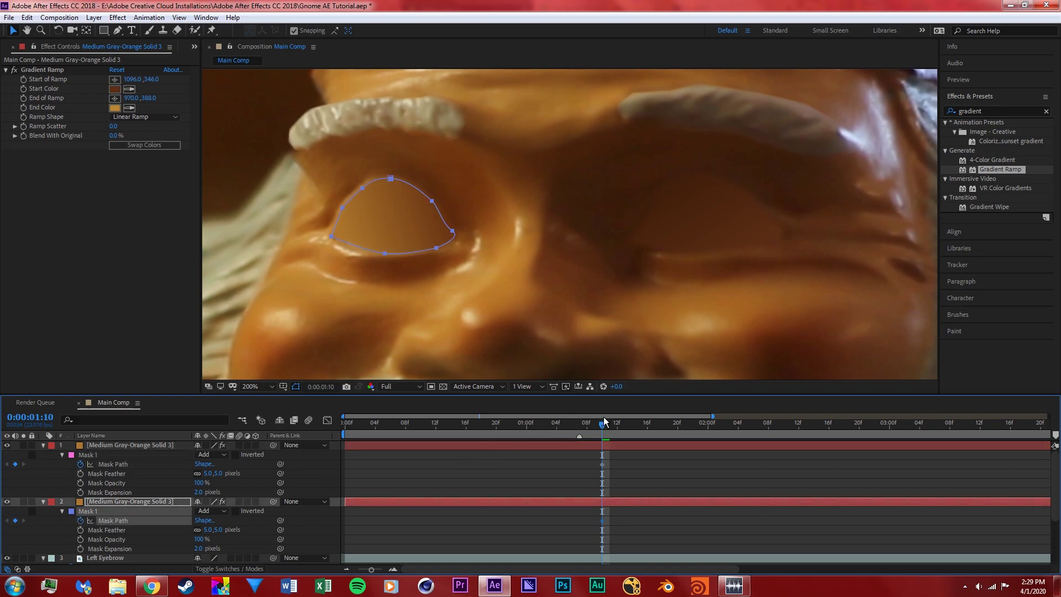
Raise the left eyelid mask's lower edge to the upper lid at 0:00:01:08 and shape it about half closed at 0:00:01:09.
{"action": "left_click_drag", "start_coordinate": [606, 426], "coordinate": [589, 432]}
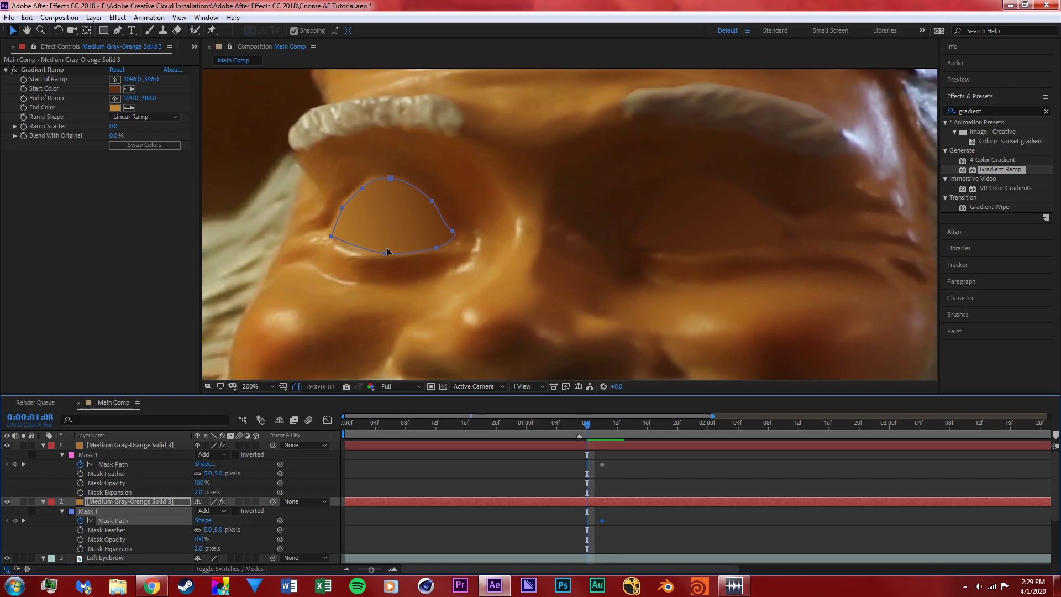
{"action": "left_click_drag", "start_coordinate": [361, 259], "coordinate": [451, 246]}
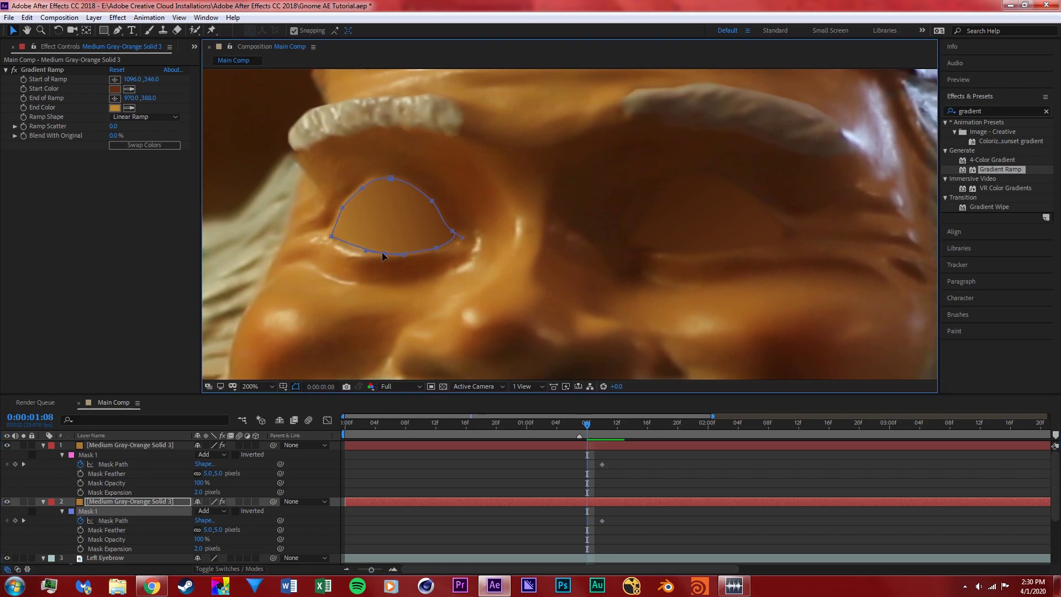
{"action": "left_click_drag", "start_coordinate": [384, 254], "coordinate": [411, 185]}
{"action": "key", "text": "Page_Down"}
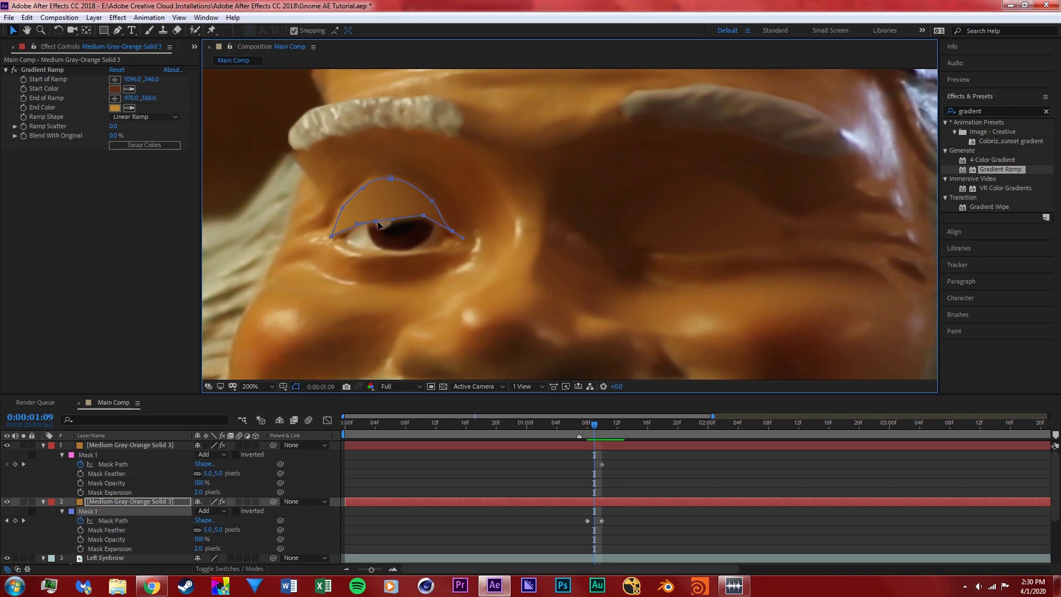
{"action": "left_click_drag", "start_coordinate": [378, 225], "coordinate": [417, 218]}
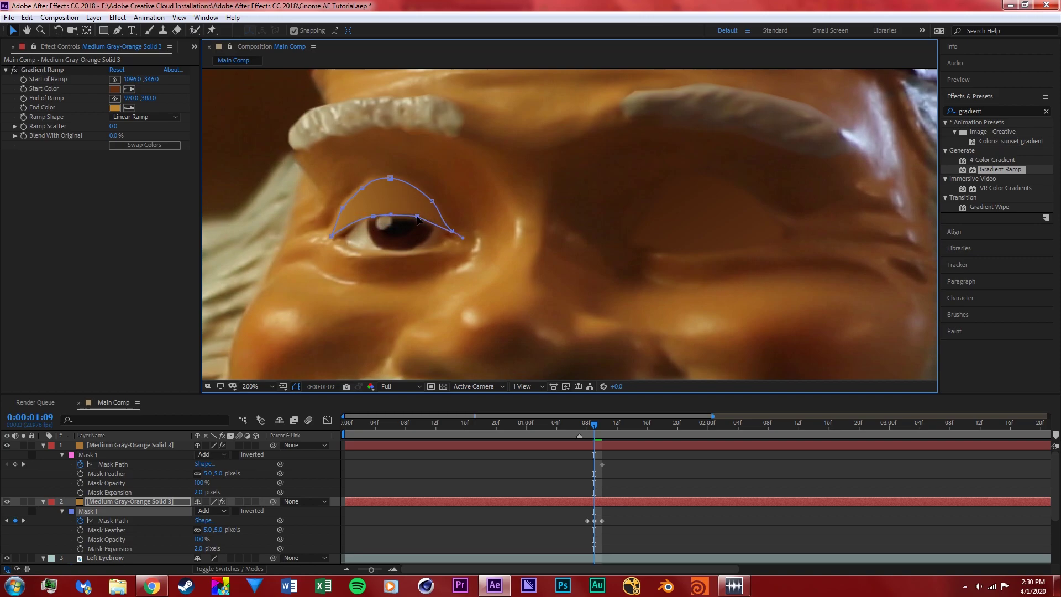
Copy the left eyelid's closed, half-closed and open Mask Path keyframes to 0:00:01:11, 0:00:01:12 and 0:00:01:13 respectively.
{"action": "mouse_move", "coordinate": [587, 433]}
{"action": "left_mouse_down"}
{"action": "mouse_move", "coordinate": [615, 439]}
{"action": "mouse_move", "coordinate": [588, 440]}
{"action": "mouse_move", "coordinate": [602, 446]}
{"action": "left_mouse_up"}
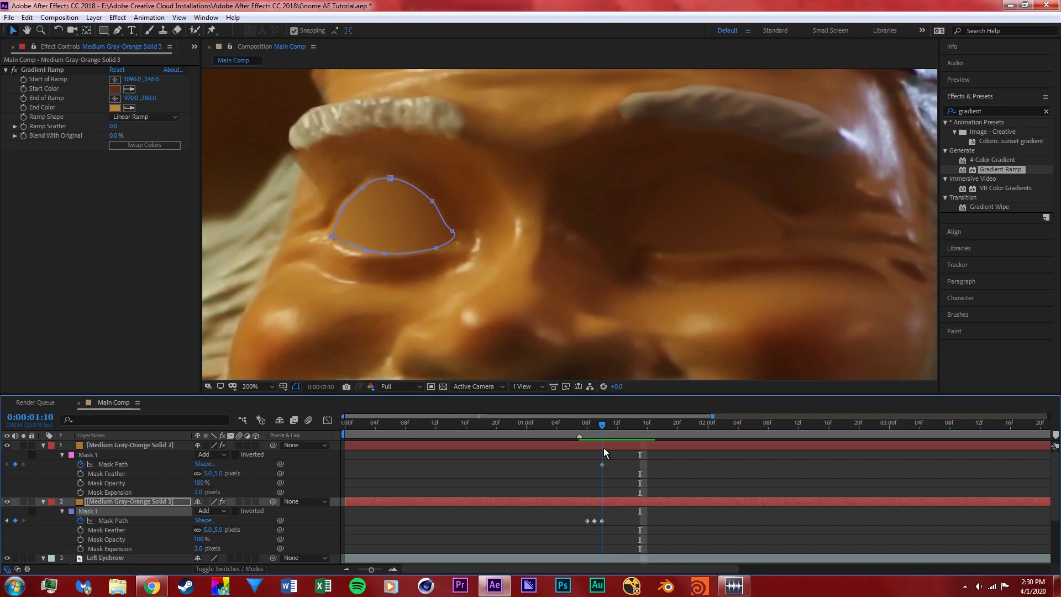
{"action": "key", "text": "Page_Down"}
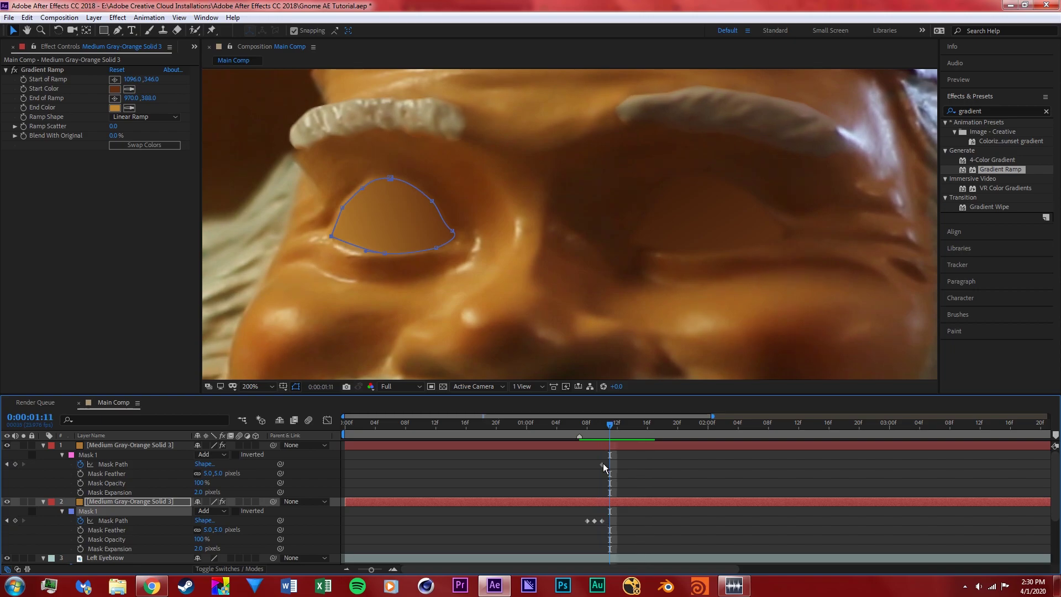
{"action": "left_click", "coordinate": [603, 521]}
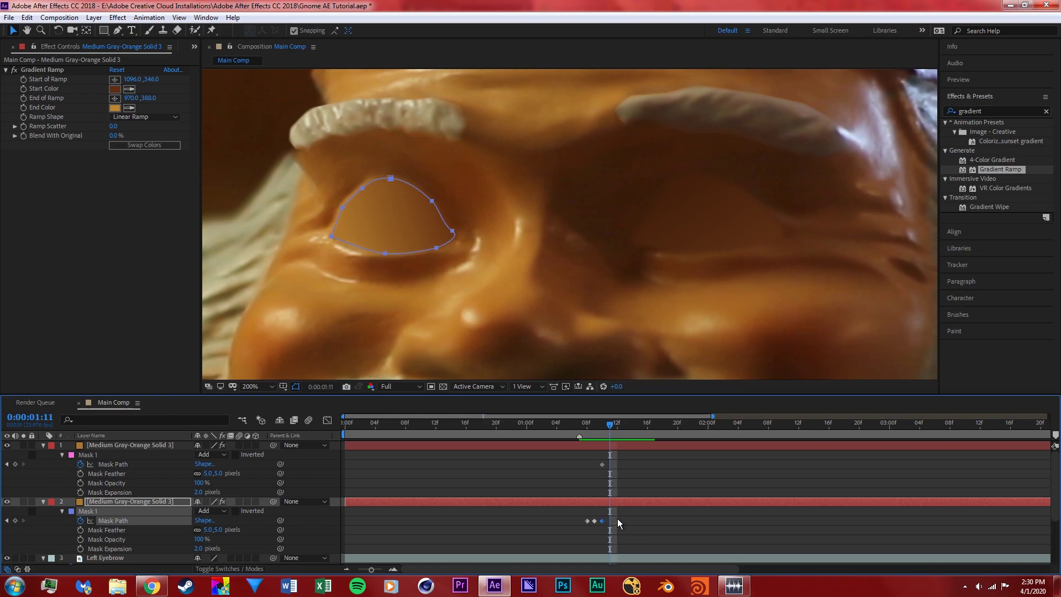
{"action": "key", "text": "ctrl+v"}
{"action": "key", "text": "Page_Down"}
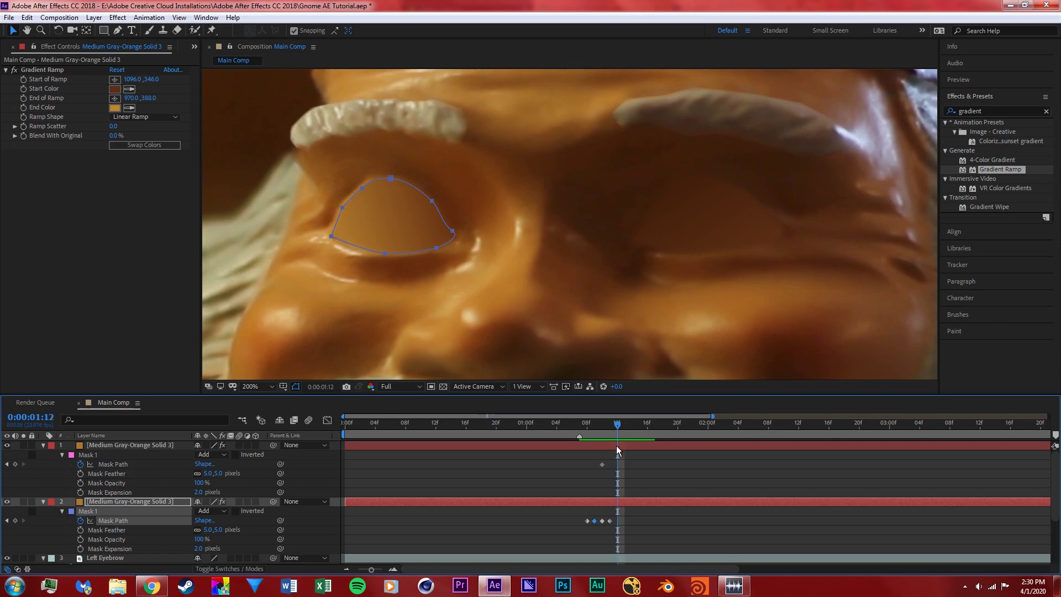
{"action": "key", "text": "ctrl+v"}
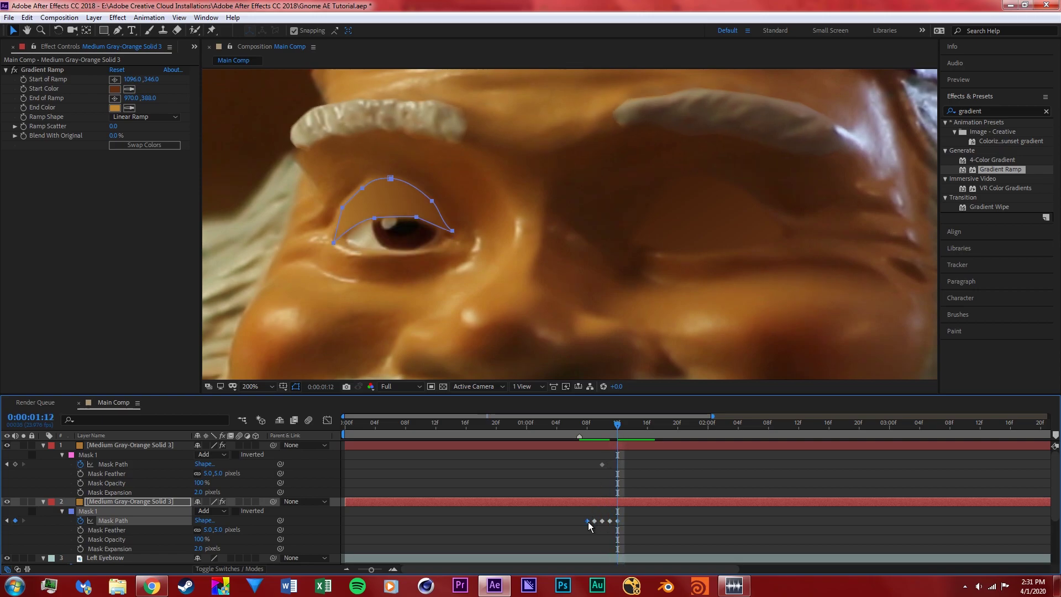
{"action": "left_click", "coordinate": [587, 521]}
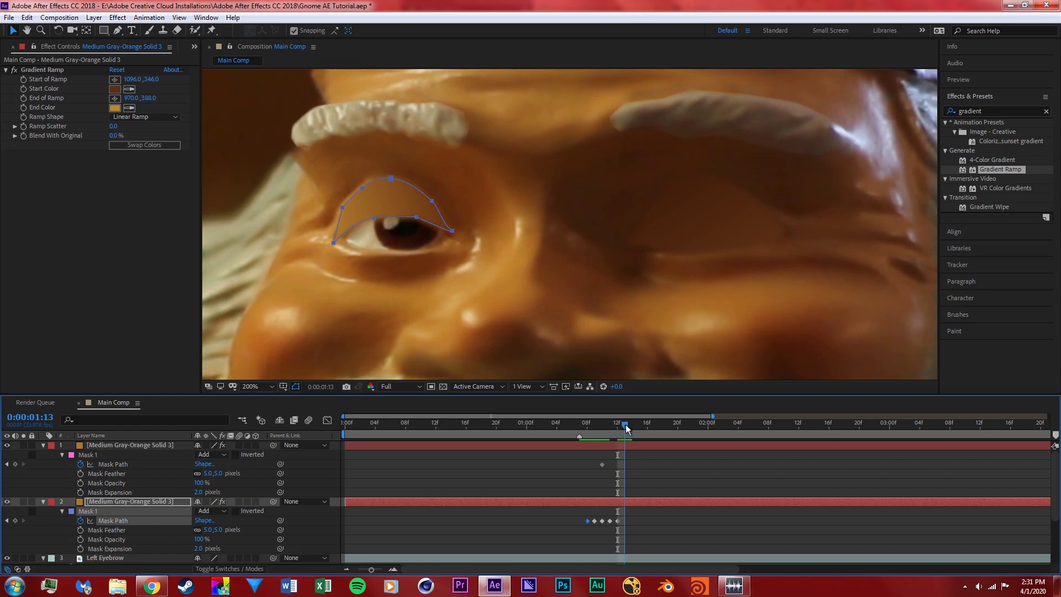
{"action": "key", "text": "Page_Down"}
{"action": "key", "text": "ctrl+v"}
Play back the left eye's blink and trim its eyelid solid to start at 0:00:01:08 and end just past the last keyframe.
{"action": "left_click_drag", "start_coordinate": [625, 428], "coordinate": [588, 432]}
{"action": "key", "text": "space"}
{"action": "key", "text": "space"}
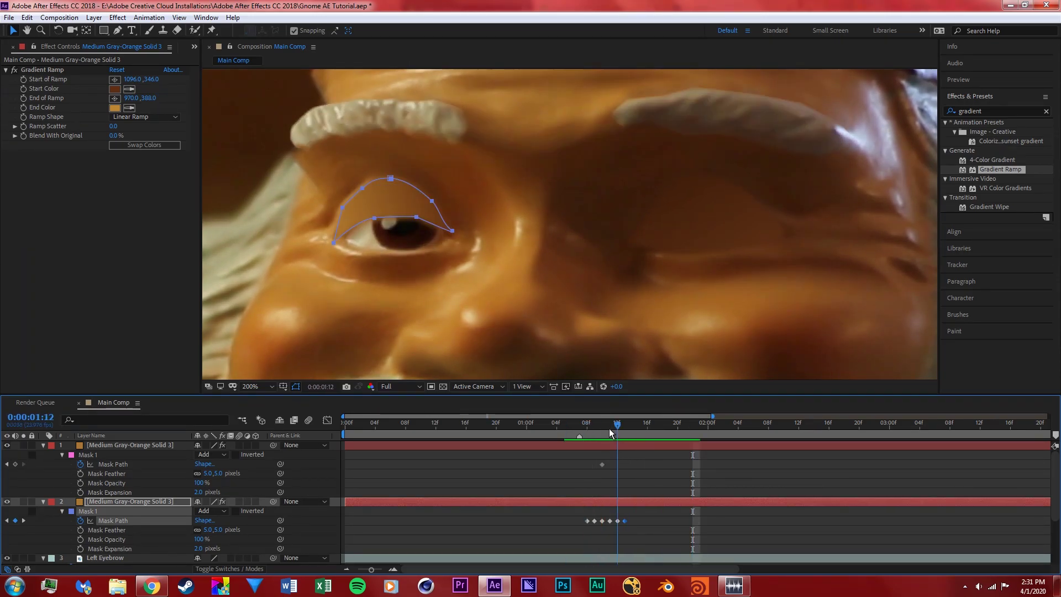
{"action": "key", "text": "space"}
{"action": "left_click_drag", "start_coordinate": [611, 433], "coordinate": [580, 433]}
{"action": "key", "text": "space"}
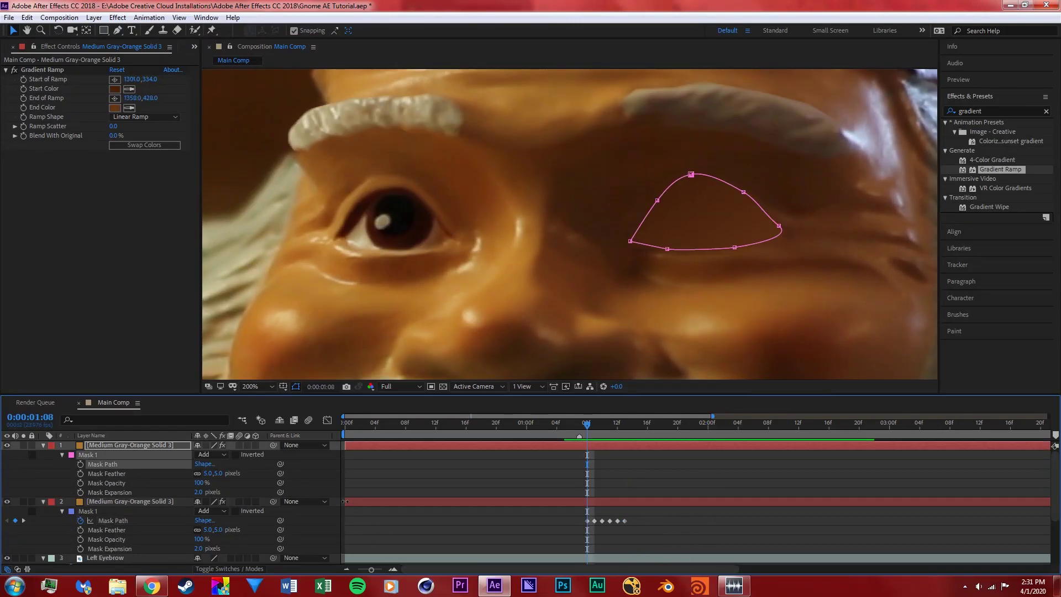
{"action": "left_click", "coordinate": [377, 503]}
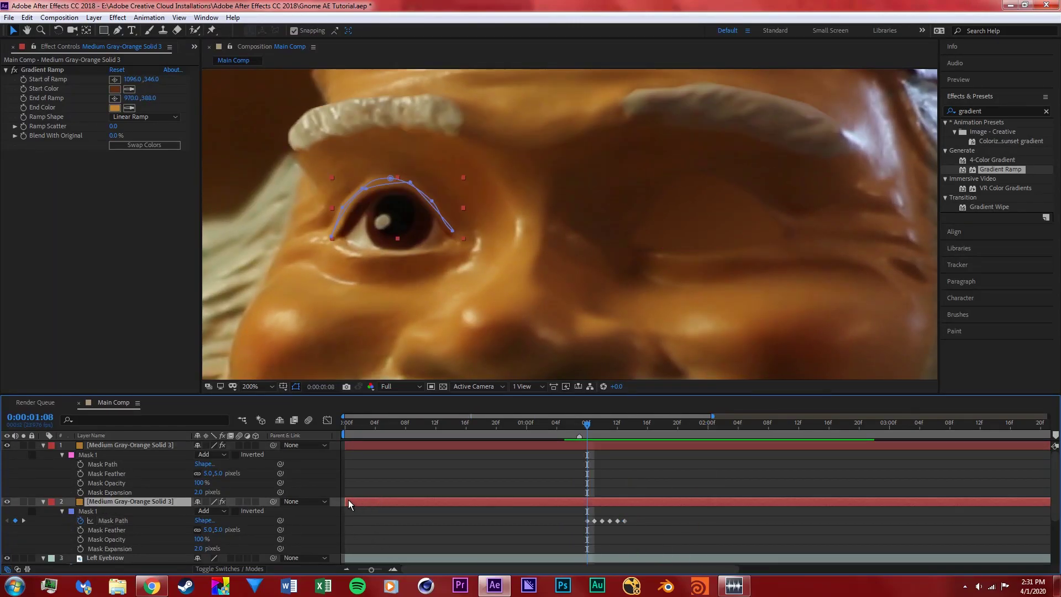
{"action": "left_click_drag", "start_coordinate": [345, 502], "coordinate": [587, 502]}
{"action": "left_click_drag", "start_coordinate": [371, 570], "coordinate": [357, 570]}
{"action": "left_click_drag", "start_coordinate": [1047, 501], "coordinate": [503, 501]}
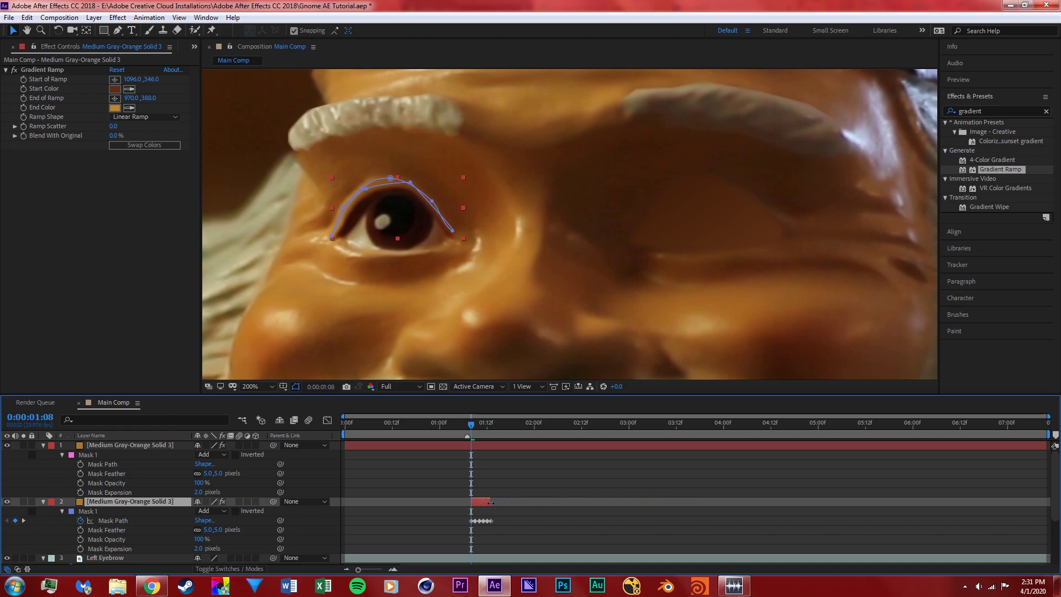
Duplicate the trimmed left eyelid solid, slide the copy to end at about 0:00:02:00 and play back the two blinks.
{"action": "left_click_drag", "start_coordinate": [496, 429], "coordinate": [487, 430]}
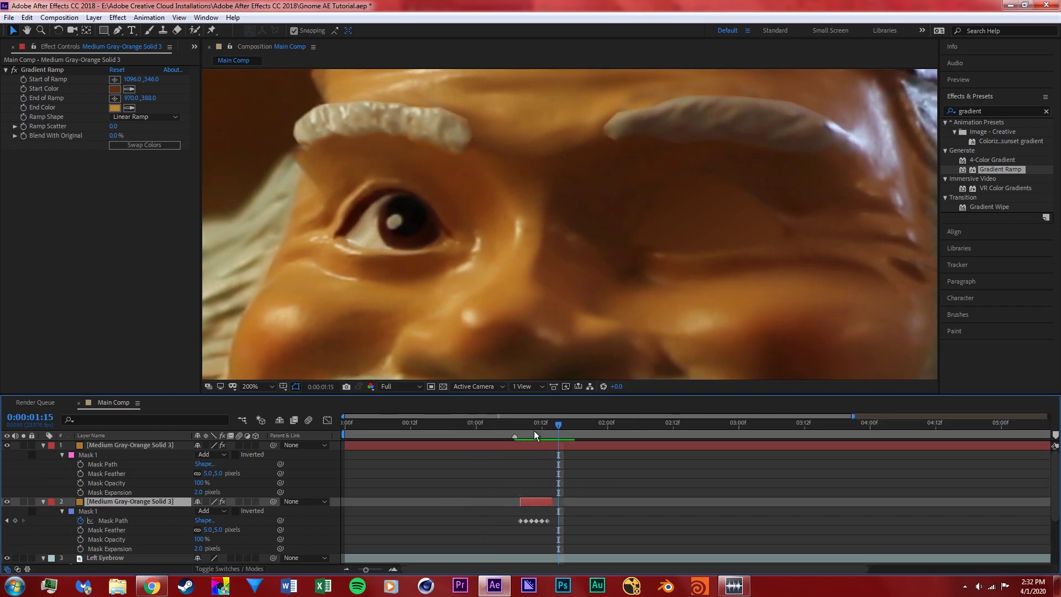
{"action": "left_click_drag", "start_coordinate": [555, 424], "coordinate": [536, 432]}
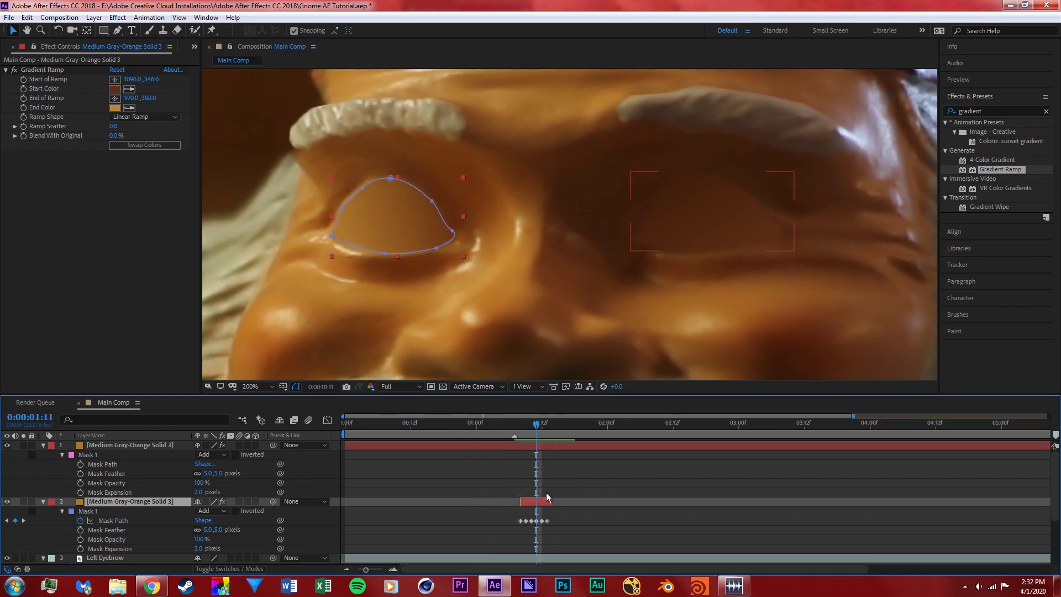
{"action": "key", "text": "ctrl+d"}
{"action": "left_click_drag", "start_coordinate": [542, 497], "coordinate": [595, 500]}
{"action": "key", "text": "space"}
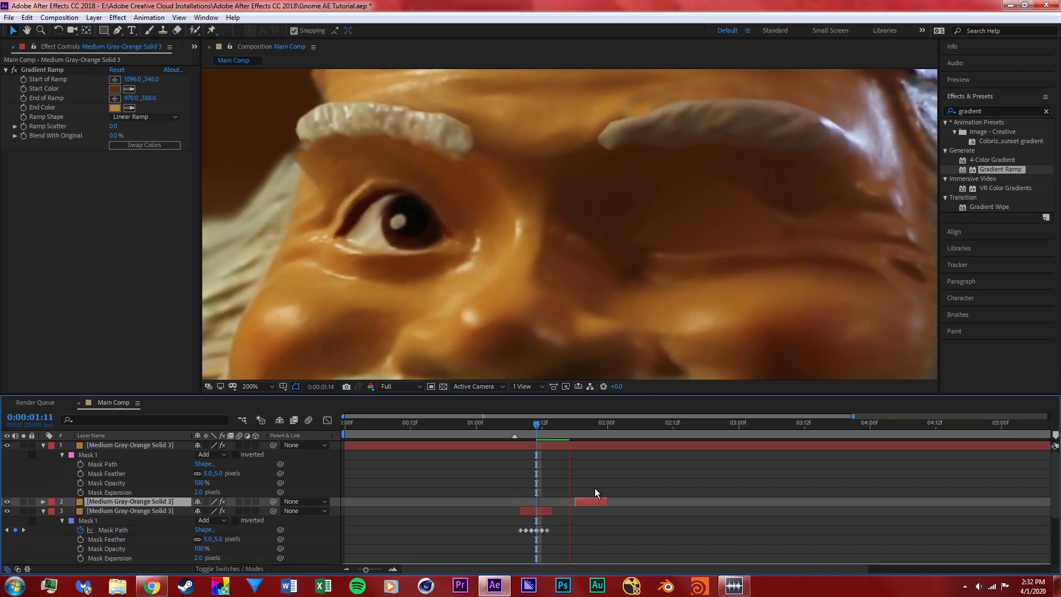
{"action": "key", "text": "space"}
{"action": "left_click_drag", "start_coordinate": [553, 431], "coordinate": [522, 426]}
{"action": "key", "text": "space"}
{"action": "key", "text": "space"}
Start Mask Path keyframing on the right eye's solid at 0:00:01:10 with the eyelid closed.
{"action": "scroll", "coordinate": [553, 249], "scroll_direction": "up", "scroll_amount": 1}
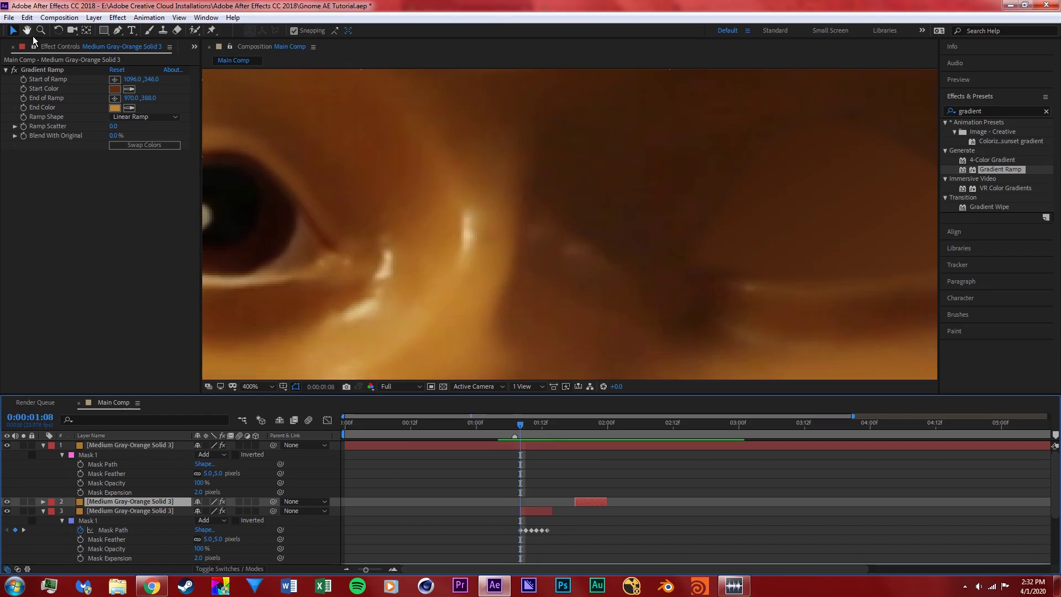
{"action": "left_click", "coordinate": [27, 30]}
{"action": "left_click_drag", "start_coordinate": [719, 232], "coordinate": [455, 221]}
{"action": "left_click", "coordinate": [130, 446]}
{"action": "key", "text": "Page_Down"}
{"action": "key", "text": "Page_Down"}
{"action": "left_click", "coordinate": [80, 464]}
{"action": "left_click", "coordinate": [497, 263]}
{"action": "left_click", "coordinate": [633, 259], "text": "shift"}
{"action": "left_click_drag", "start_coordinate": [633, 260], "coordinate": [634, 134]}
{"action": "key", "text": "ctrl+z"}
{"action": "key", "text": "ctrl+z"}
{"action": "key", "text": "ctrl+z"}
Raise the right eyelid mask's lower edge to the upper lid at 0:00:01:08 and shape it partly closed at 0:00:01:09.
{"action": "left_click_drag", "start_coordinate": [533, 428], "coordinate": [520, 429]}
{"action": "left_click_drag", "start_coordinate": [633, 257], "coordinate": [634, 133]}
{"action": "left_click_drag", "start_coordinate": [471, 131], "coordinate": [494, 150]}
{"action": "left_click_drag", "start_coordinate": [650, 131], "coordinate": [658, 145]}
{"action": "left_click_drag", "start_coordinate": [521, 429], "coordinate": [524, 429]}
{"action": "left_click_drag", "start_coordinate": [634, 195], "coordinate": [642, 188]}
Copy and paste the right eyelid's Mask Path keyframes so that the eye reopens after the closed pose.
{"action": "left_click_drag", "start_coordinate": [526, 428], "coordinate": [542, 429]}
{"action": "left_click", "coordinate": [532, 464]}
{"action": "key", "text": "ctrl+c"}
{"action": "key", "text": "ctrl+v"}
{"action": "key", "text": "ctrl+v"}
{"action": "left_click", "coordinate": [520, 465]}
{"action": "left_click_drag", "start_coordinate": [542, 429], "coordinate": [520, 429]}
{"action": "key", "text": "ctrl+v"}
Trim the right eyelid solid to its blink starting at 0:00:01:08, duplicate it for the second blink and collapse the eyelid layers.
{"action": "left_click_drag", "start_coordinate": [346, 446], "coordinate": [521, 447]}
{"action": "left_click_drag", "start_coordinate": [1047, 446], "coordinate": [494, 445]}
{"action": "key", "text": "ctrl+d"}
{"action": "mouse_move", "coordinate": [472, 426]}
{"action": "left_mouse_down"}
{"action": "mouse_move", "coordinate": [522, 446]}
{"action": "mouse_move", "coordinate": [464, 429]}
{"action": "mouse_move", "coordinate": [473, 433]}
{"action": "left_mouse_up"}
{"action": "left_click", "coordinate": [43, 455]}
{"action": "left_click", "coordinate": [43, 474]}
Preview the blinks on the whole face, shift the right eye's first blink solid slightly earlier and replay from 0:00:01:04.
{"action": "left_click", "coordinate": [258, 387]}
{"action": "left_click", "coordinate": [293, 204]}
{"action": "key", "text": "space"}
{"action": "left_click", "coordinate": [482, 455]}
{"action": "scroll", "coordinate": [672, 188], "scroll_direction": "up", "scroll_amount": 1}
{"action": "left_click_drag", "start_coordinate": [673, 189], "coordinate": [556, 230]}
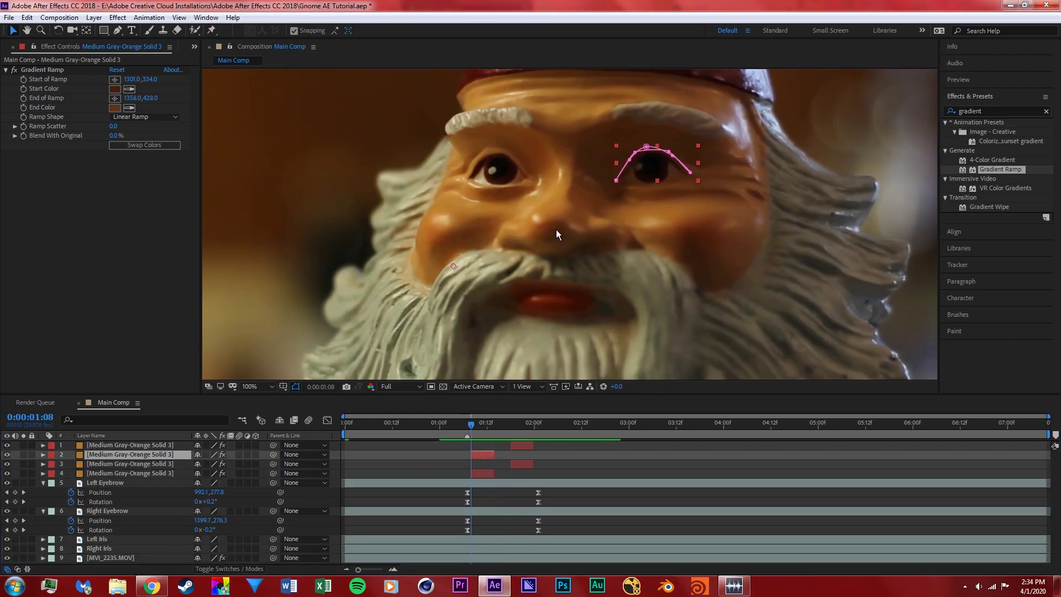
{"action": "left_click_drag", "start_coordinate": [478, 425], "coordinate": [456, 428]}
{"action": "key", "text": "space"}
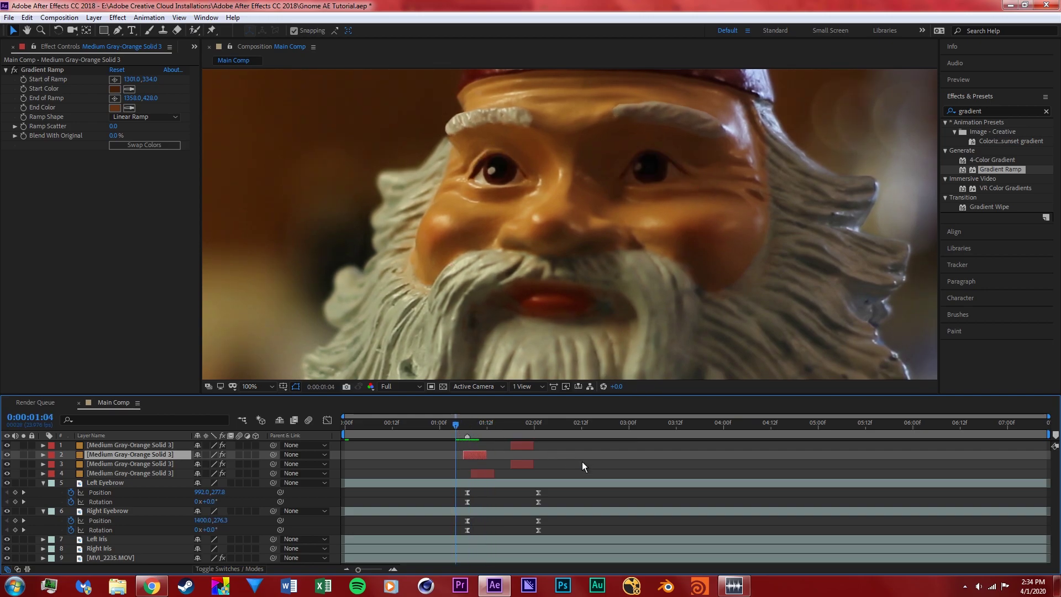
{"action": "key", "text": "space"}
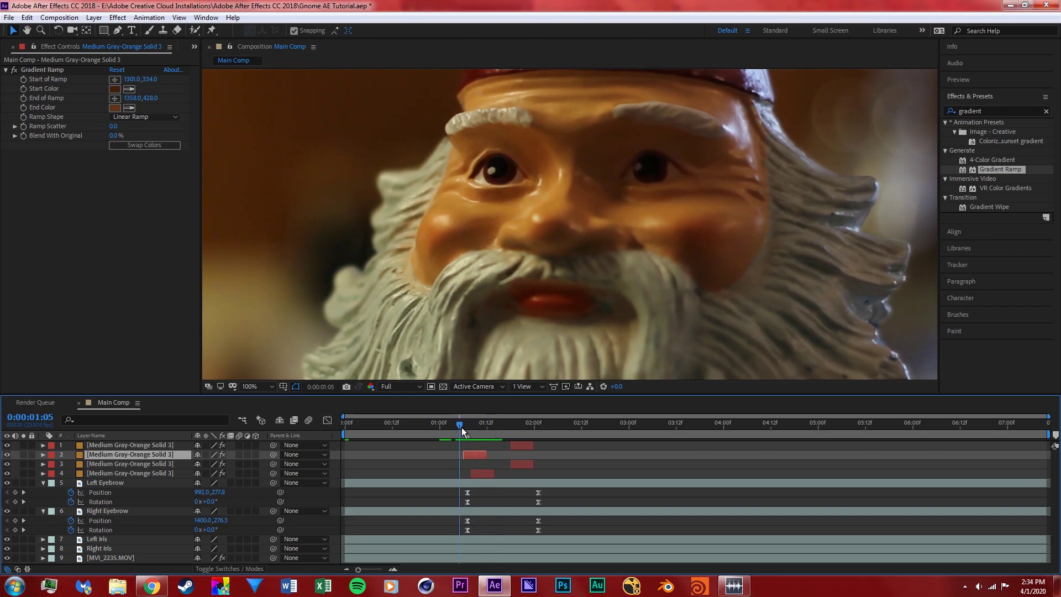